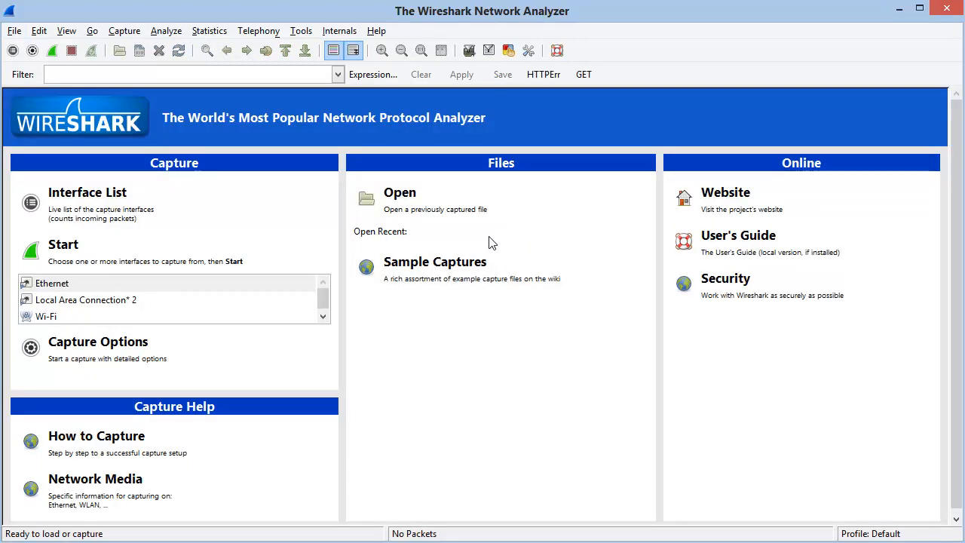
Open the capture file tr-ftpfail.pcapng from the Troubleshooting with Wireshark Book traces folder.
click(14, 30)
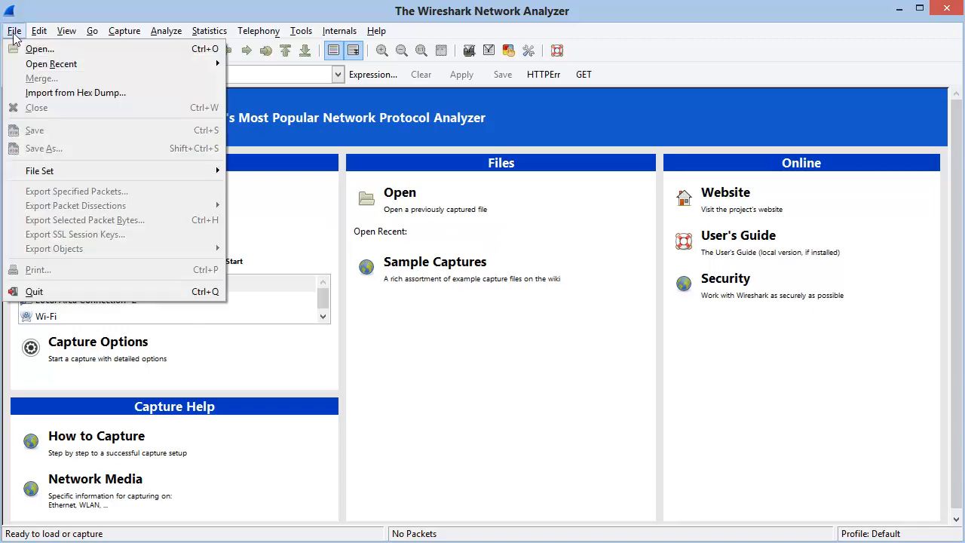
click(30, 49)
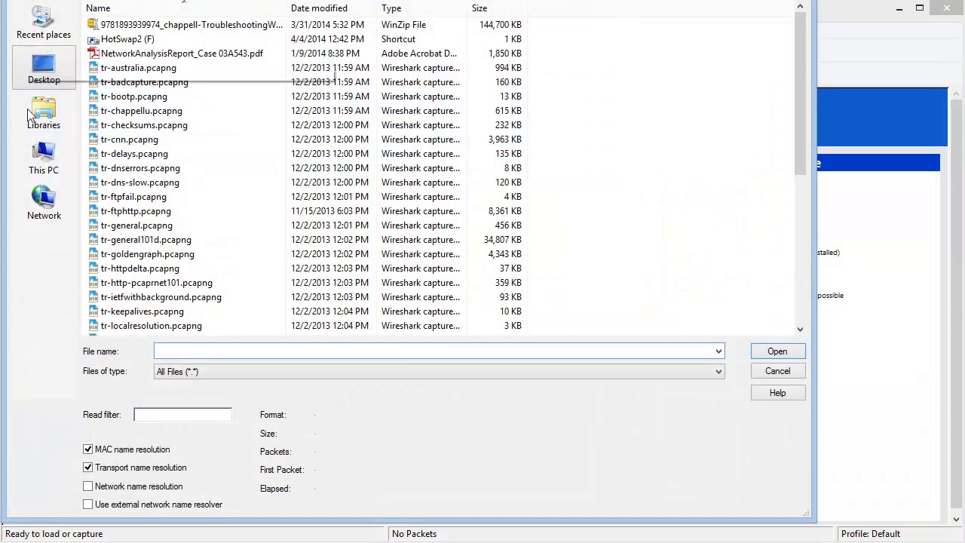
click(158, 197)
double_click(158, 197)
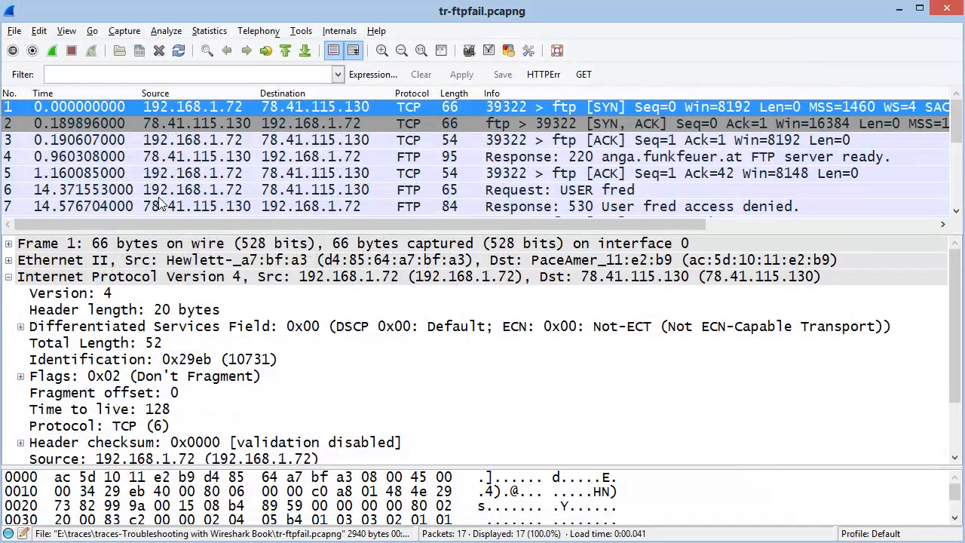
Begin saving a copy of the capture, choose the Wireshark/tcpdump pcap format, and cancel without saving.
click(14, 31)
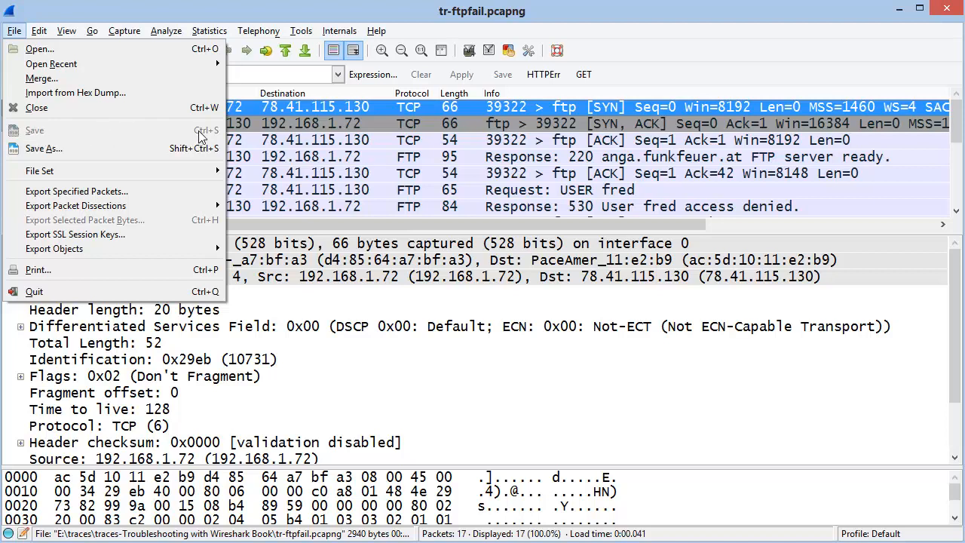
click(92, 149)
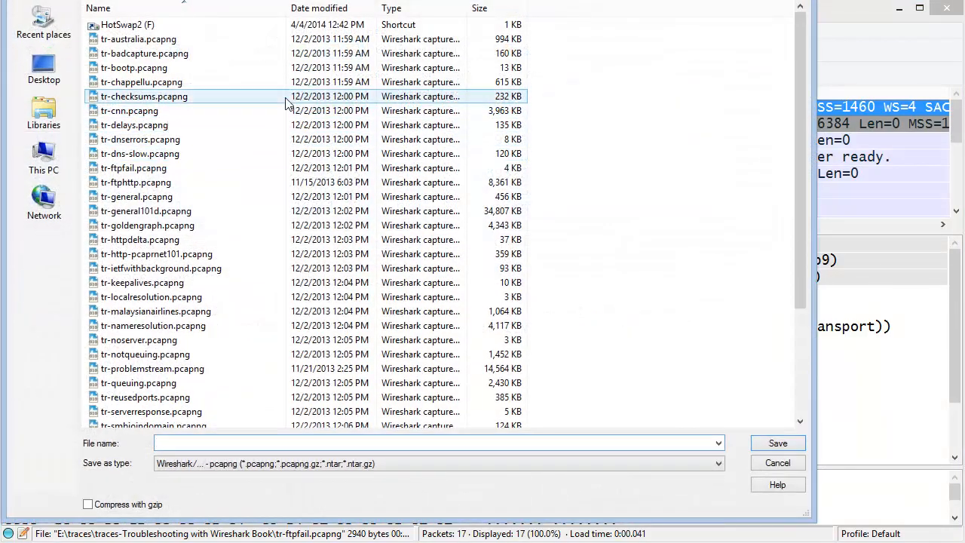
drag(260, 0, 277, 0)
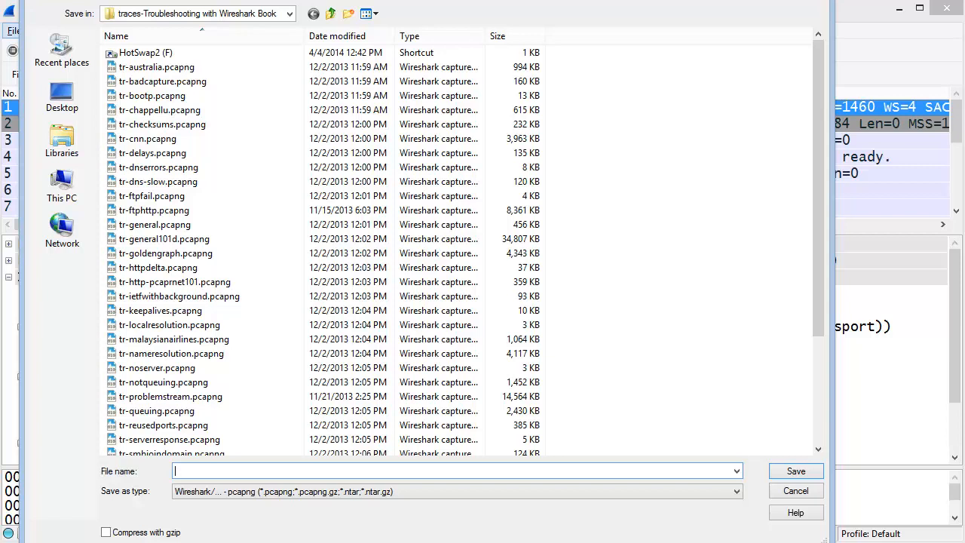
click(208, 494)
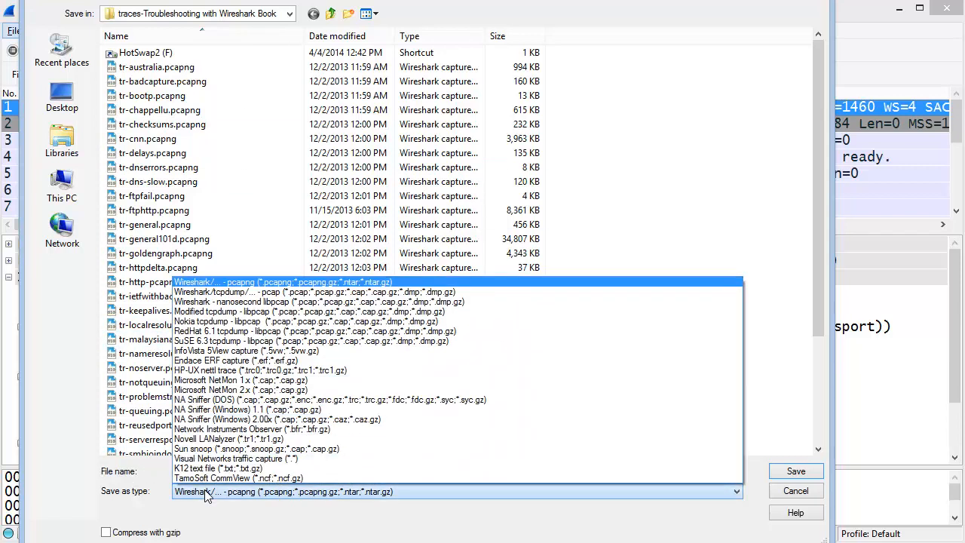
click(311, 292)
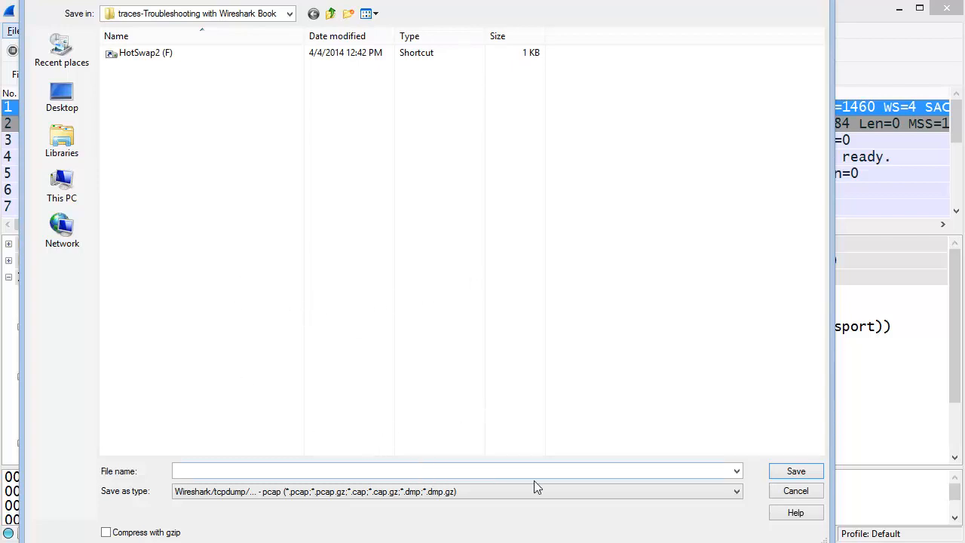
click(788, 491)
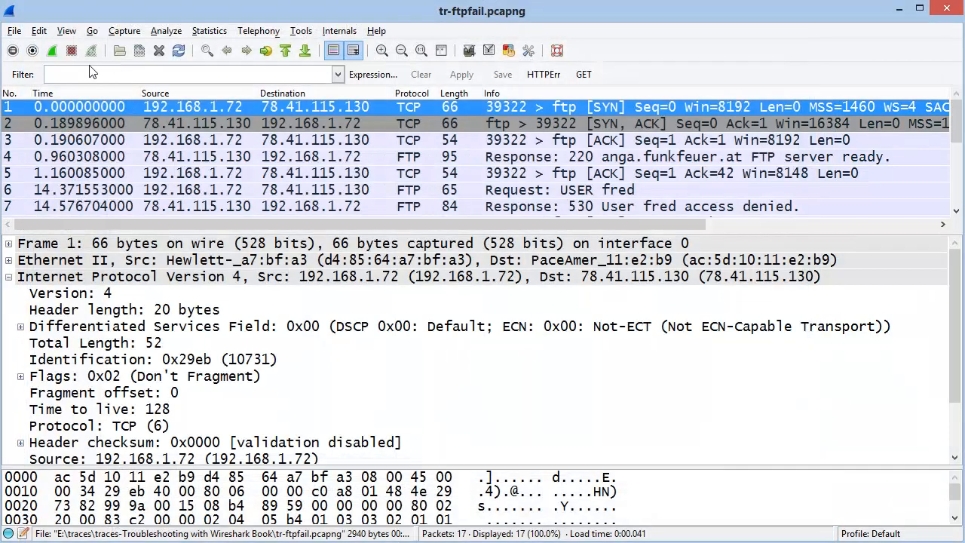
View the list of files in the current capture's file set and close it.
click(15, 31)
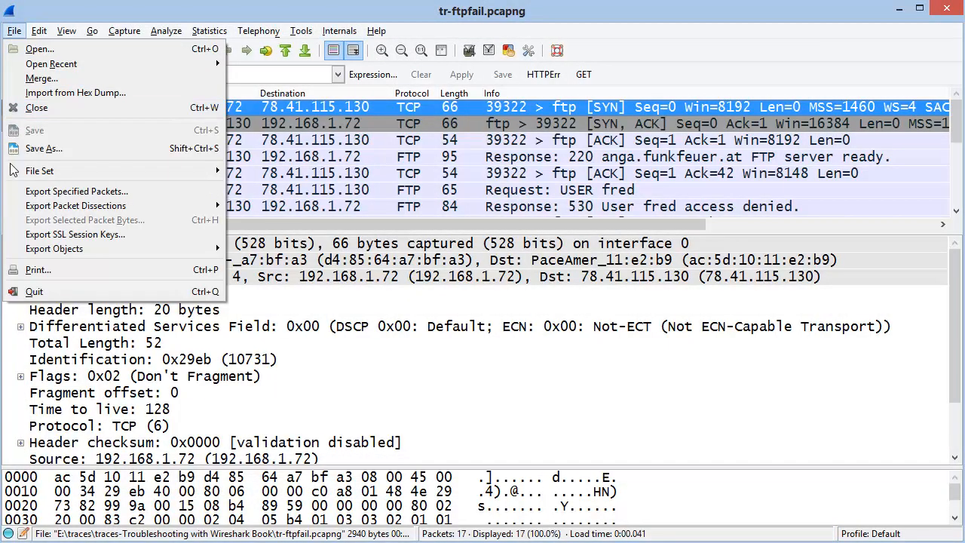
mouse_move(48, 175)
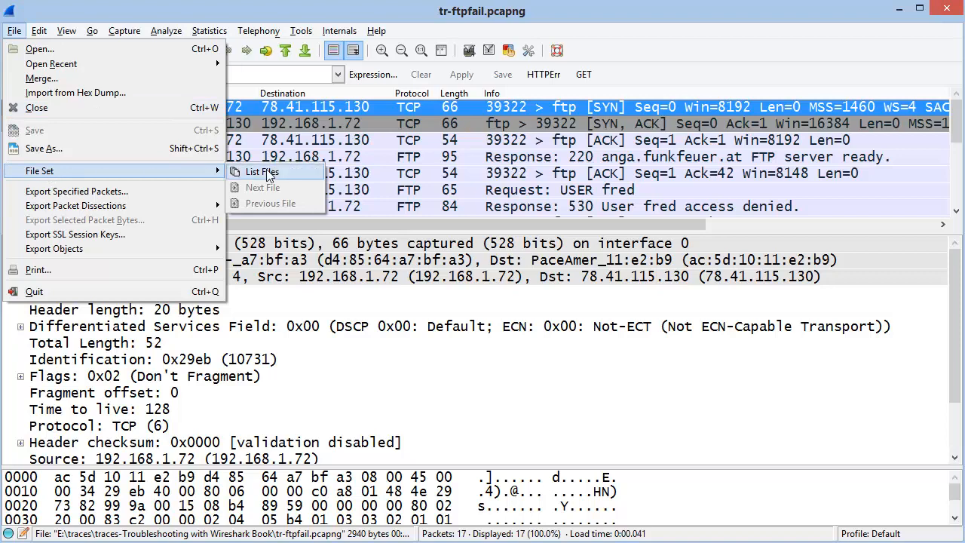
click(295, 171)
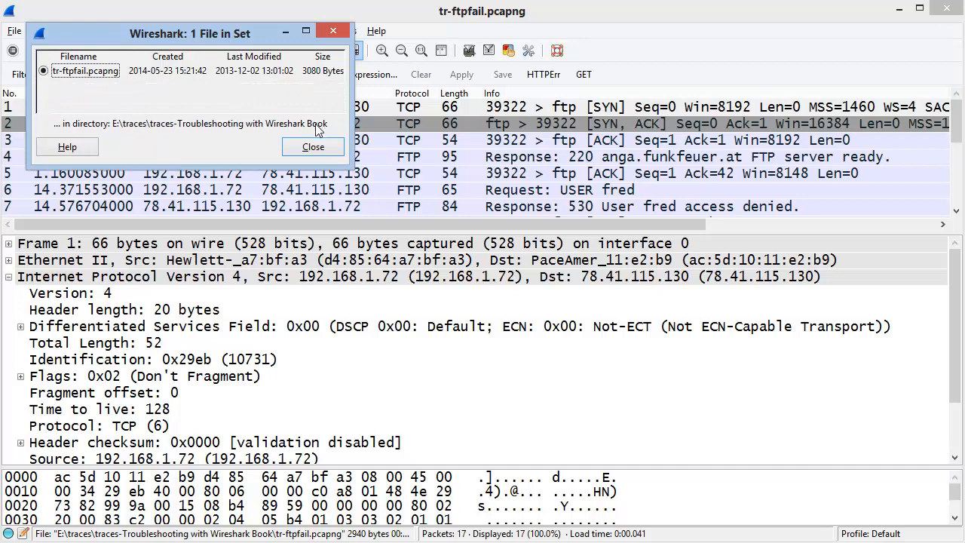
click(313, 149)
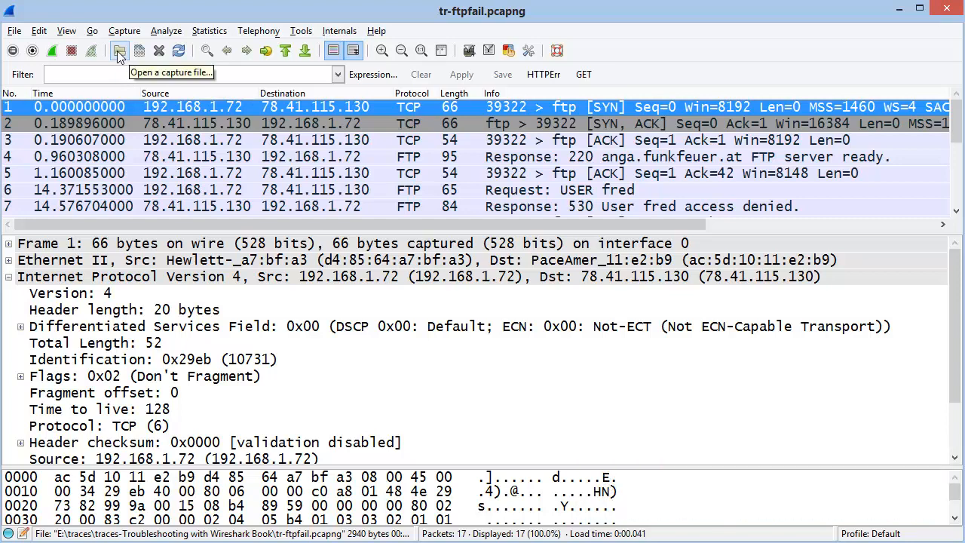
Open booktcpset_00004_20110219103850.pcapng from the traces-WCNA Study Guide Book folder.
click(14, 31)
click(30, 48)
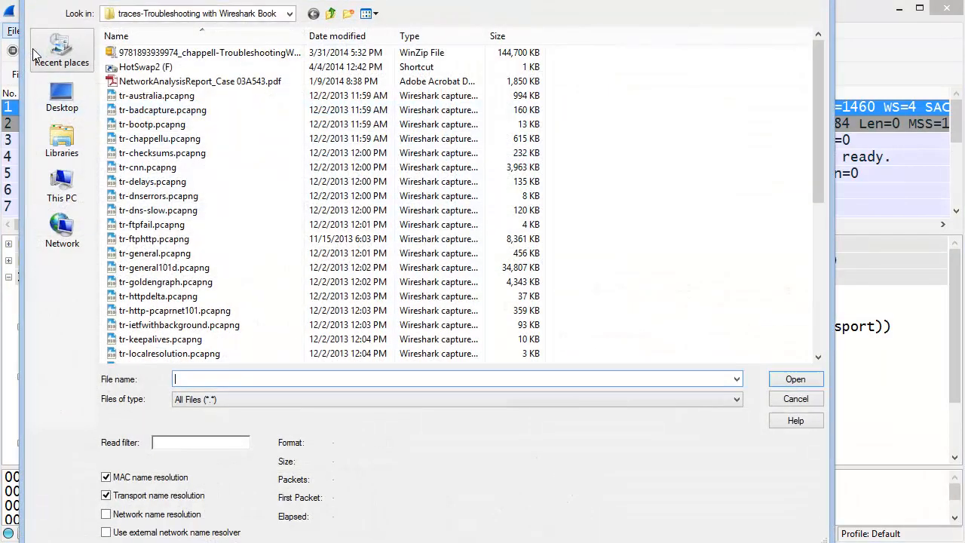
click(332, 17)
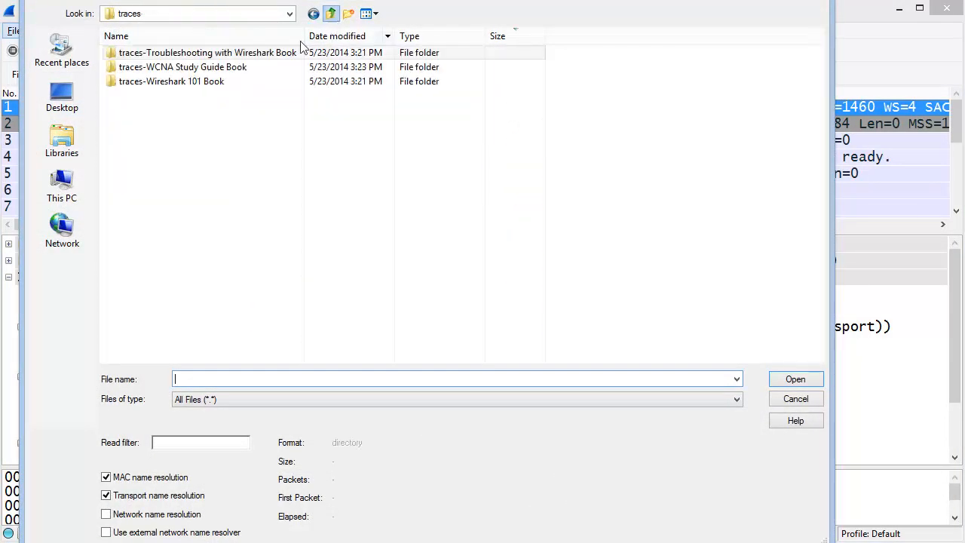
double_click(234, 68)
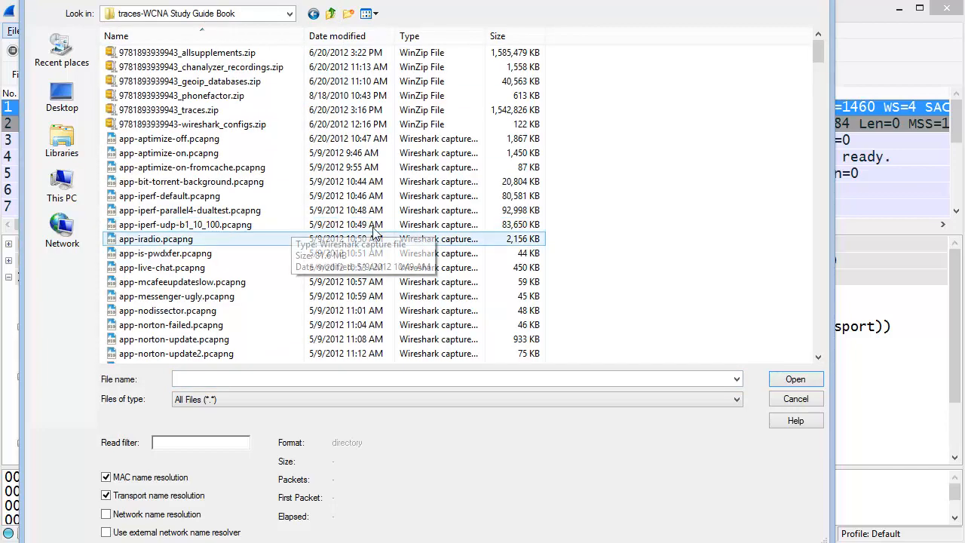
drag(820, 51, 827, 89)
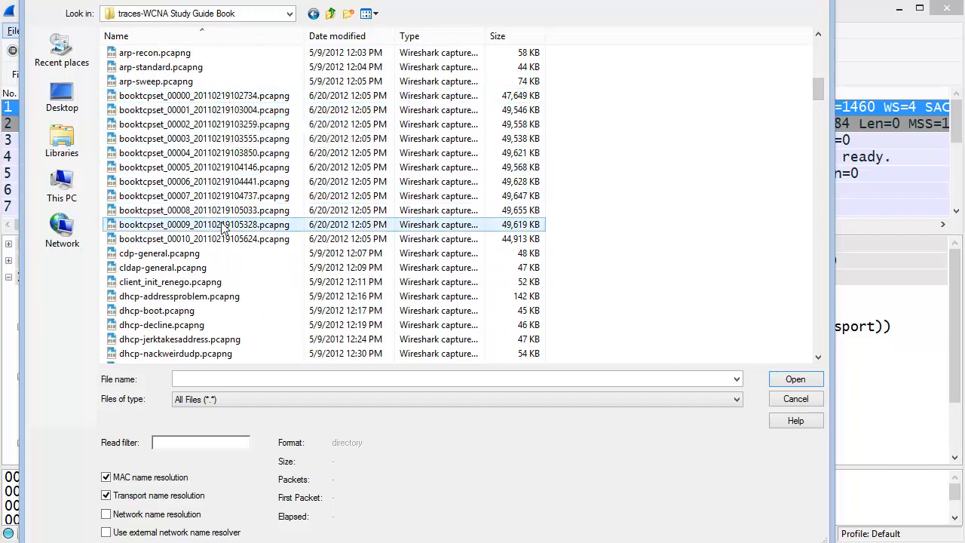
click(234, 153)
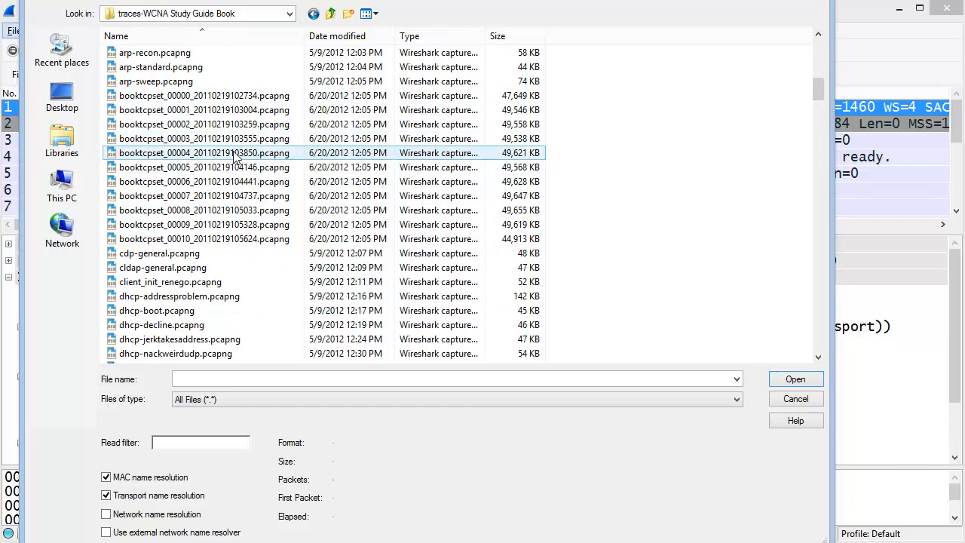
double_click(234, 153)
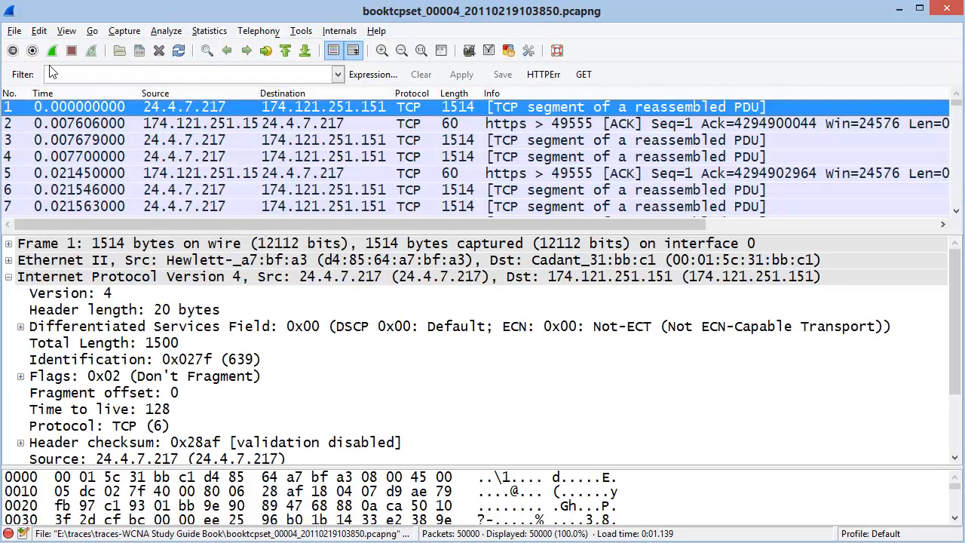
List the files in this file set, widen the list window, switch to booktcpset_00007_20110219104737.pcapng, and close the list.
click(14, 32)
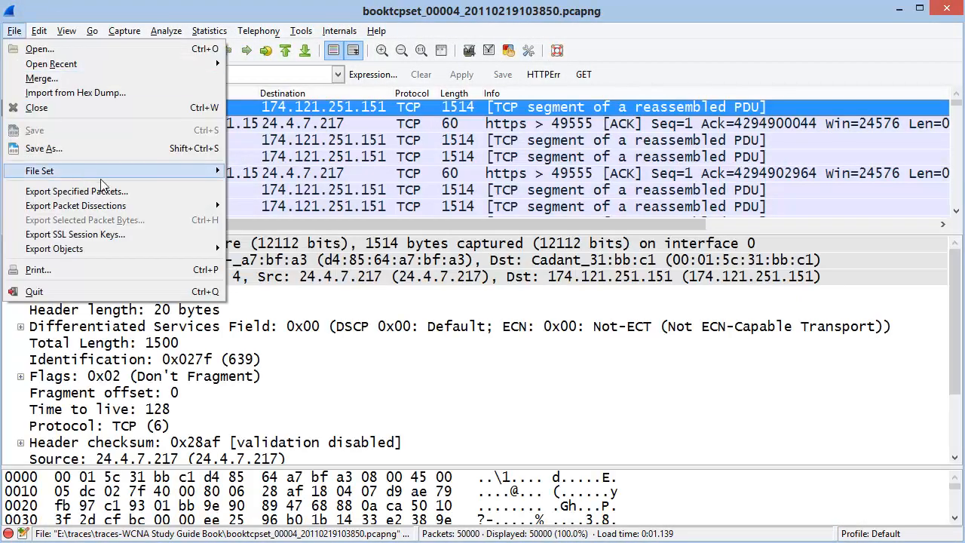
mouse_move(151, 172)
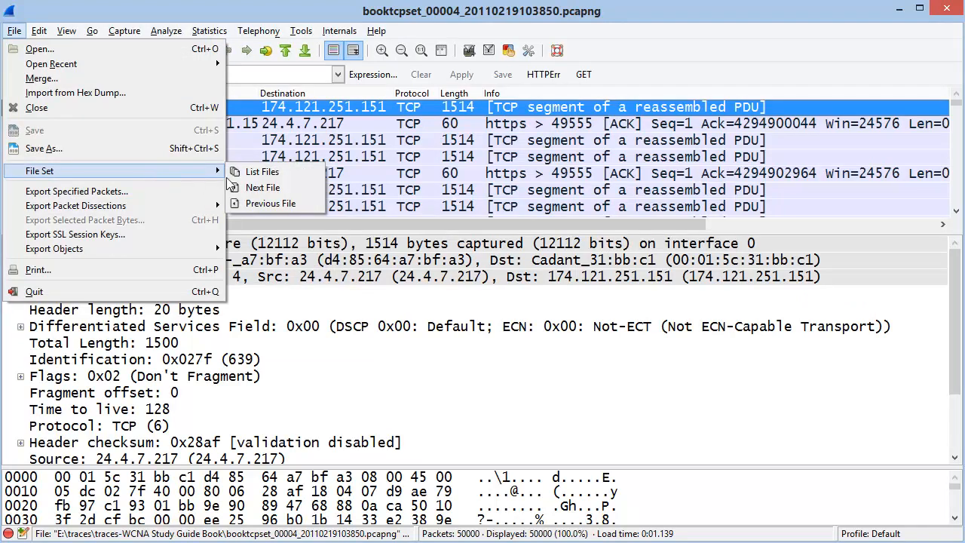
click(309, 175)
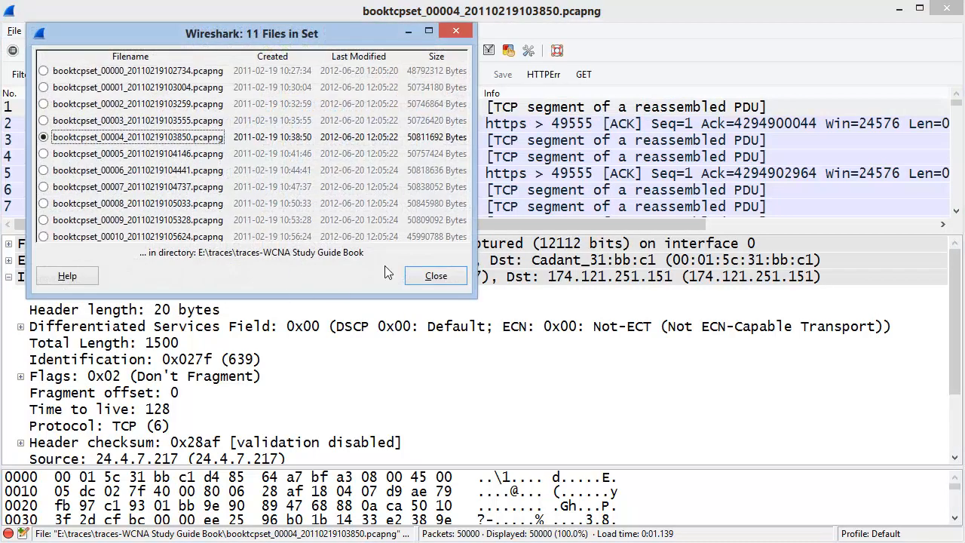
drag(476, 234, 613, 235)
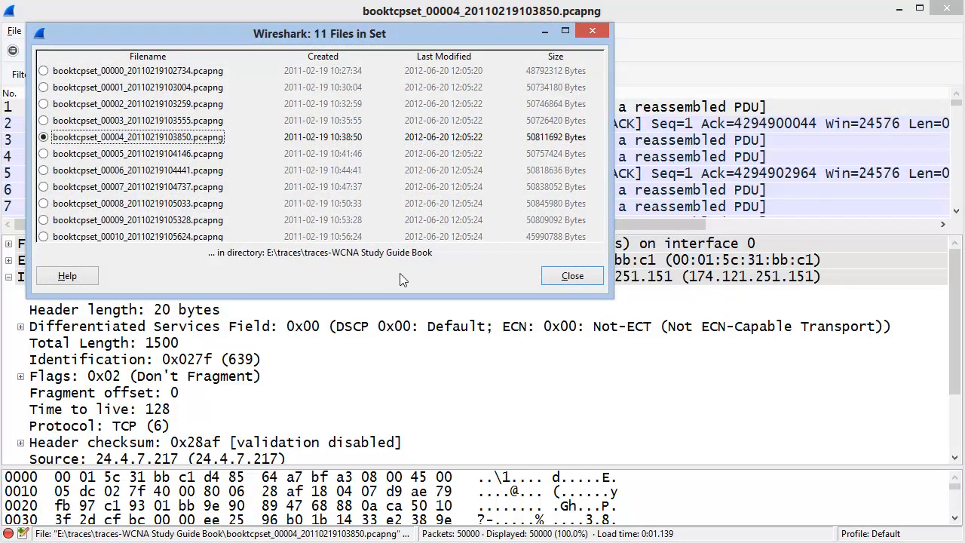
click(78, 188)
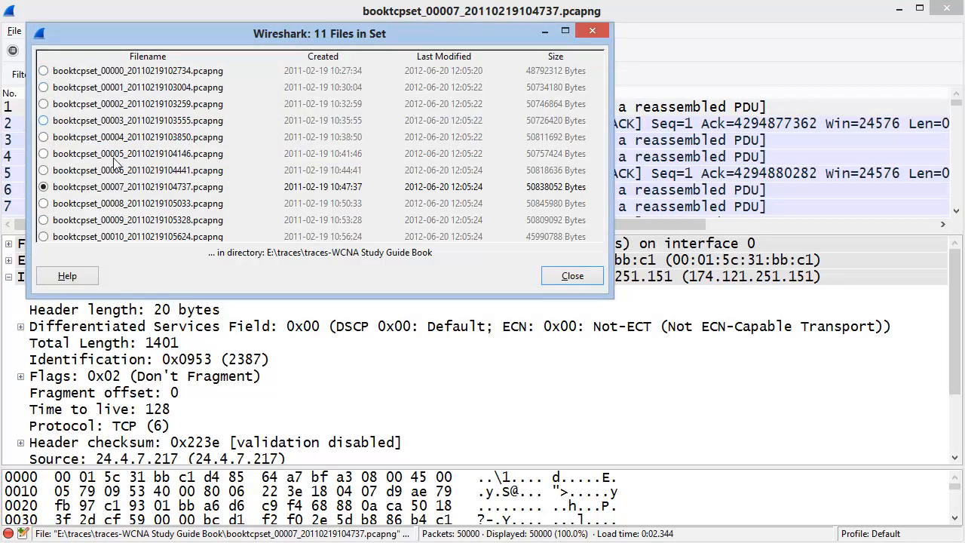
click(575, 278)
Reopen tr-ftpfail.pcapng from the recently opened captures.
click(15, 34)
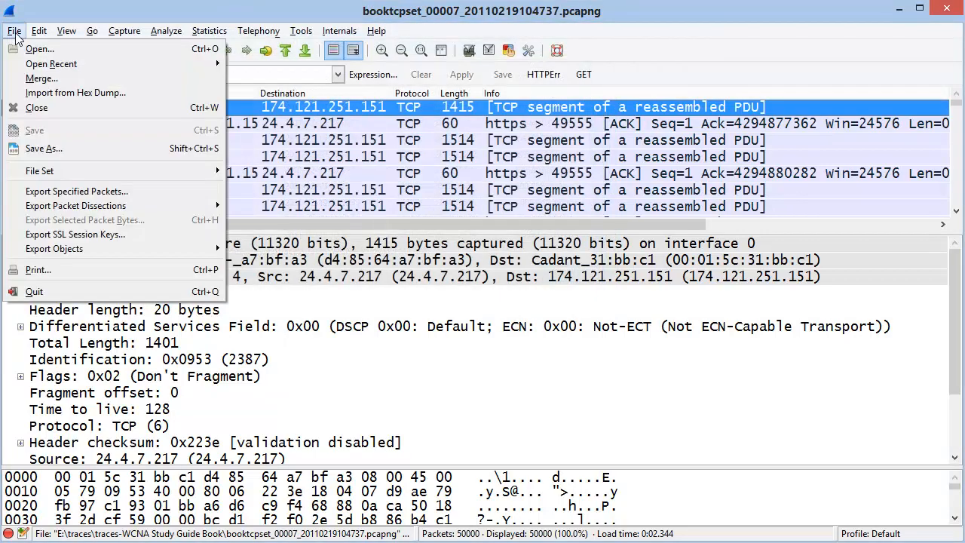
mouse_move(194, 62)
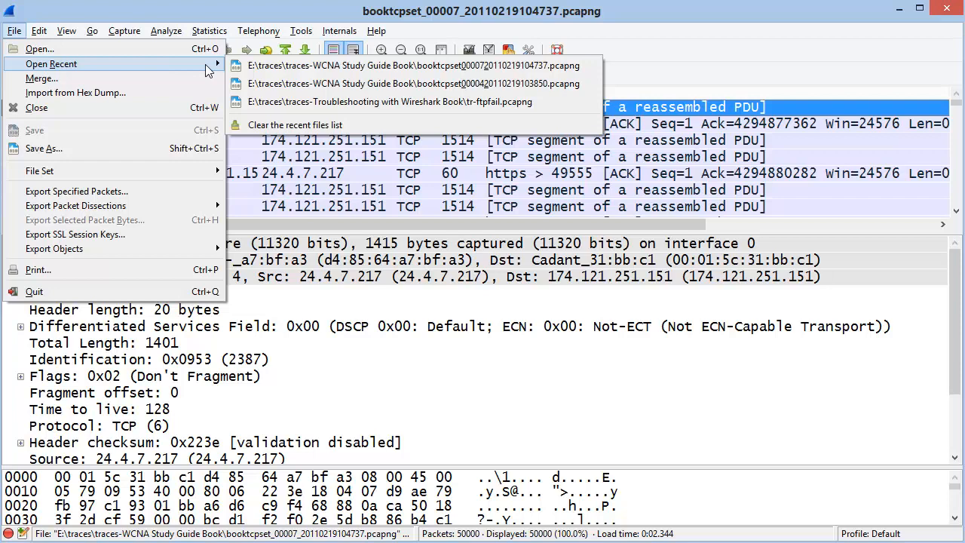
click(340, 105)
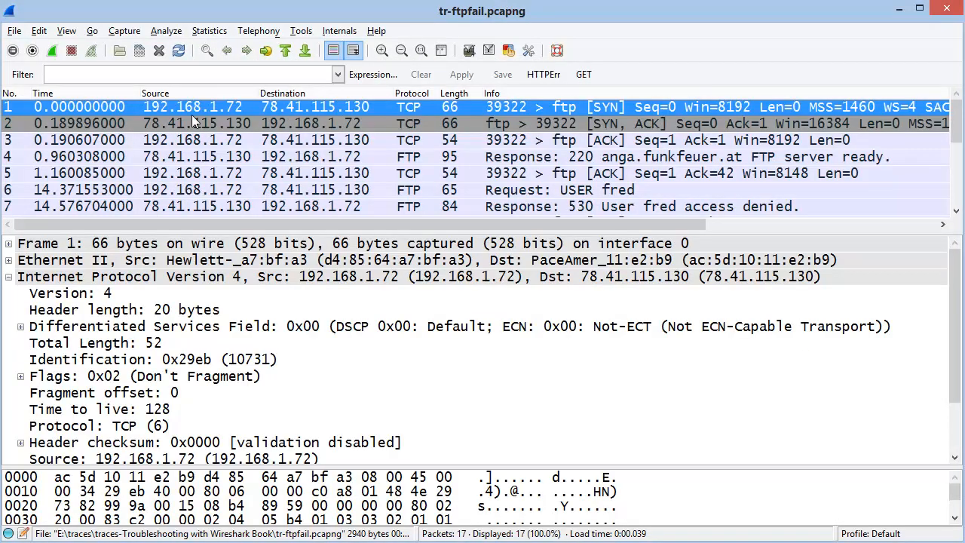
Set up an export of packet range 1-3 to threepackets.pcapng and cancel the export.
click(13, 34)
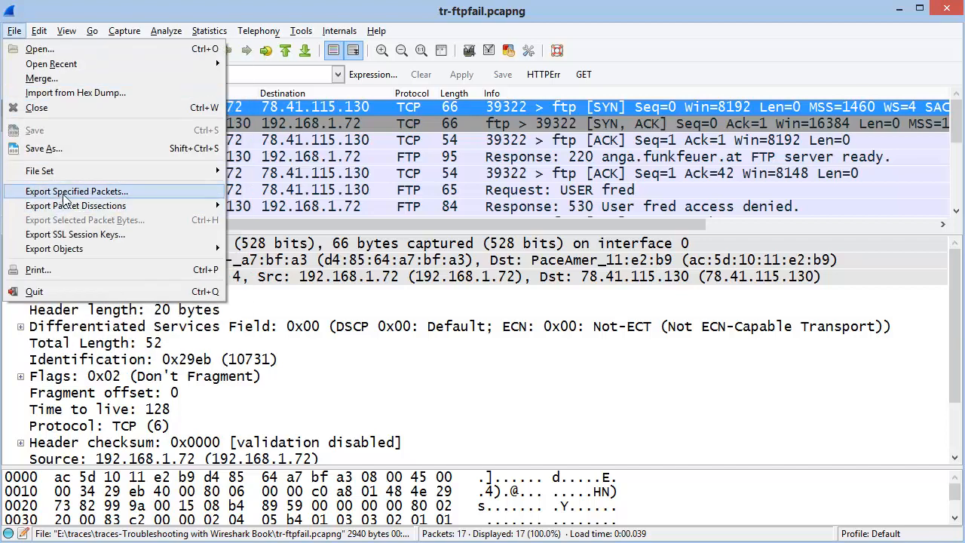
click(131, 191)
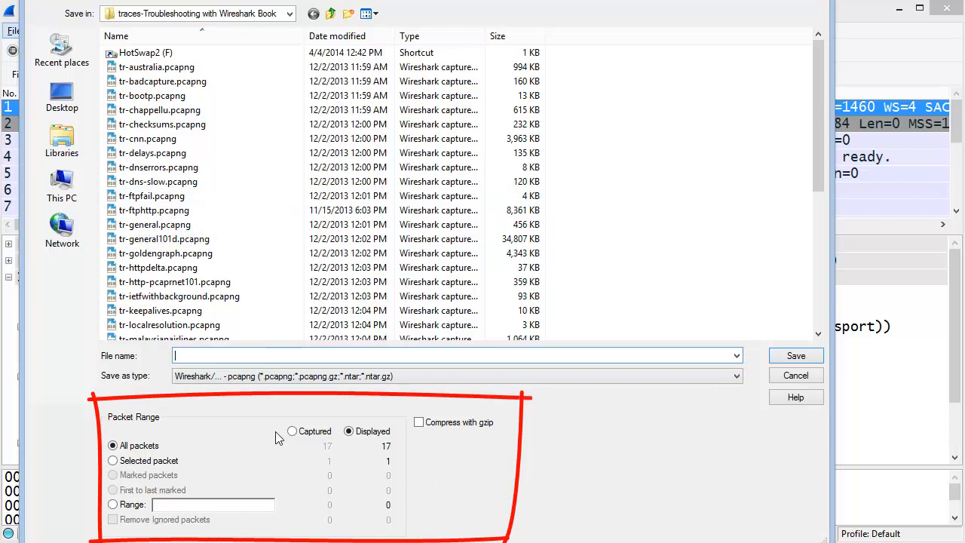
click(113, 462)
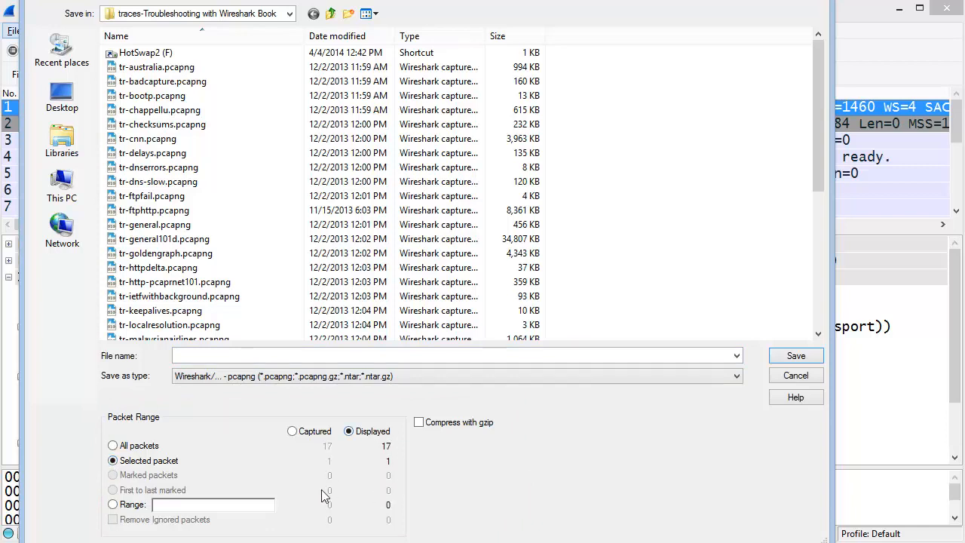
click(113, 505)
text(1-3)
click(271, 356)
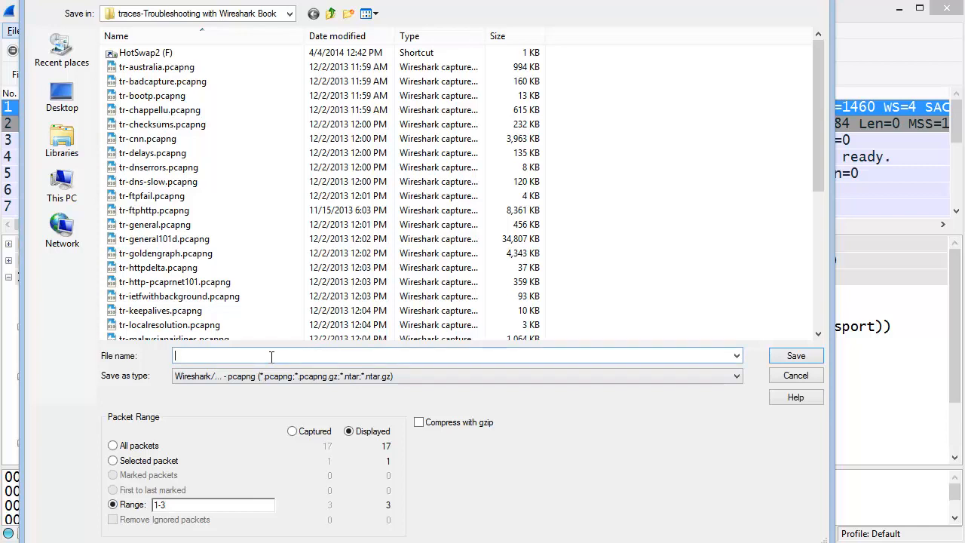
text(theeepackets.pcapng)
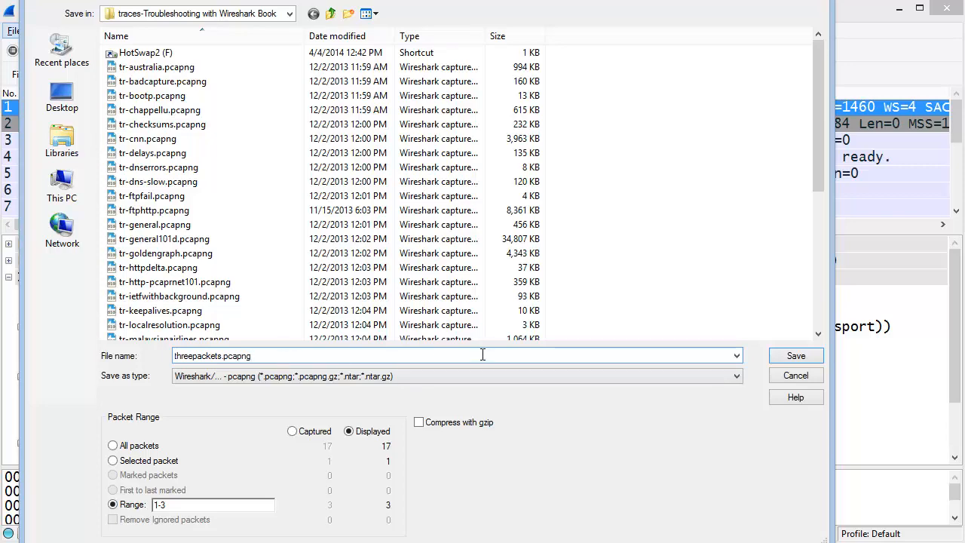
click(813, 377)
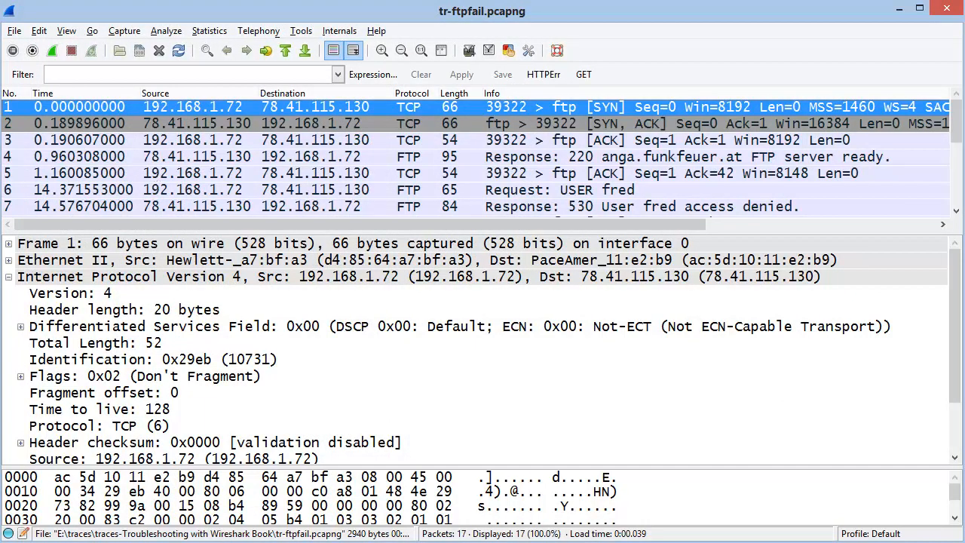
Set up a CSV export of the packet dissections with packet details excluded, keeping only the summary line, and cancel the export.
click(17, 33)
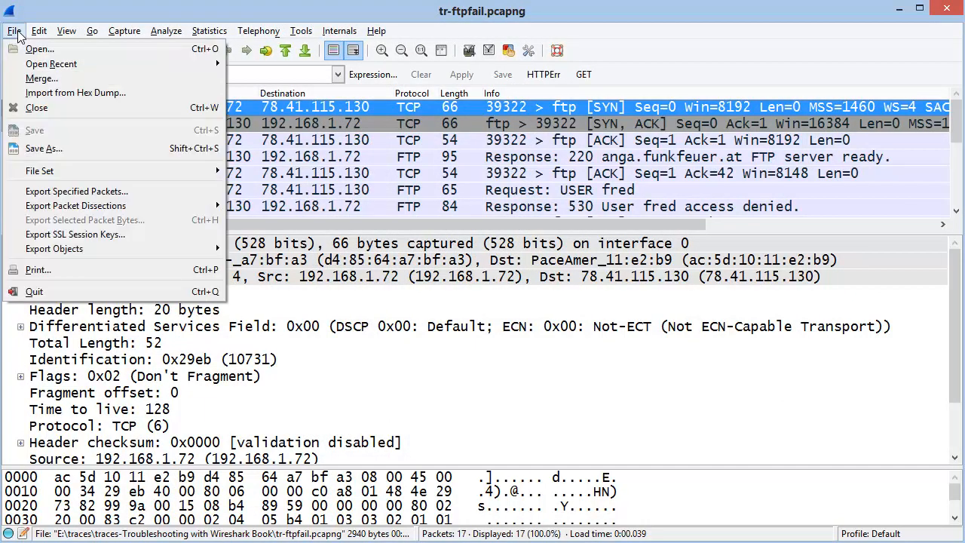
mouse_move(89, 206)
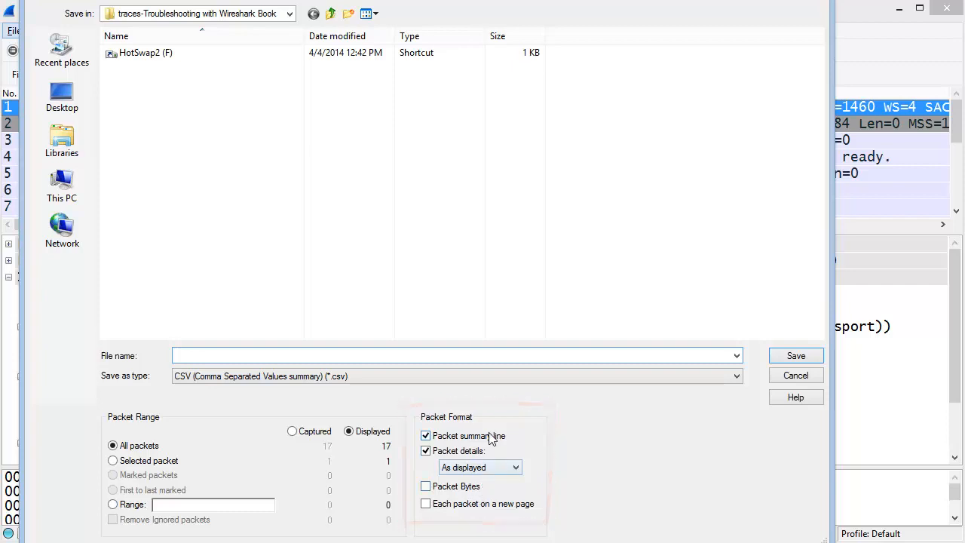
click(458, 451)
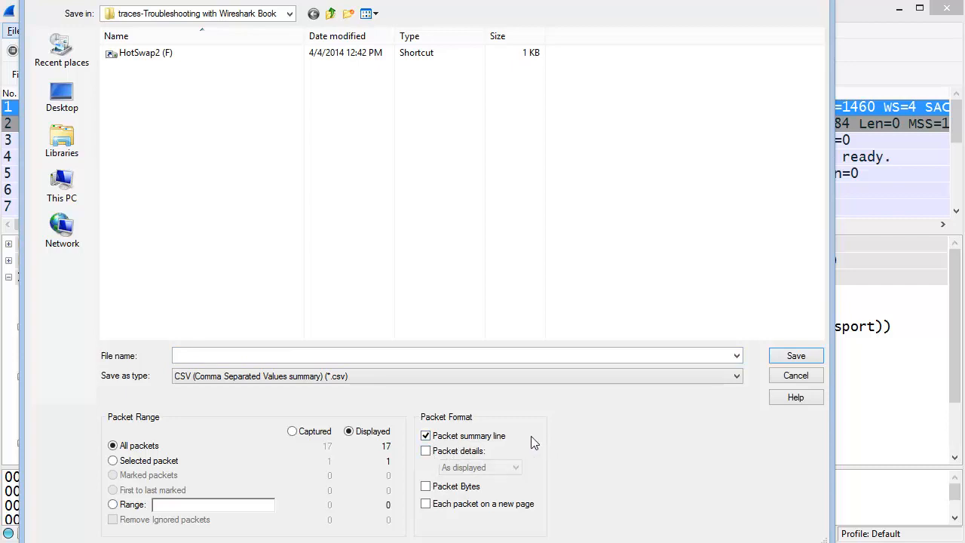
click(799, 377)
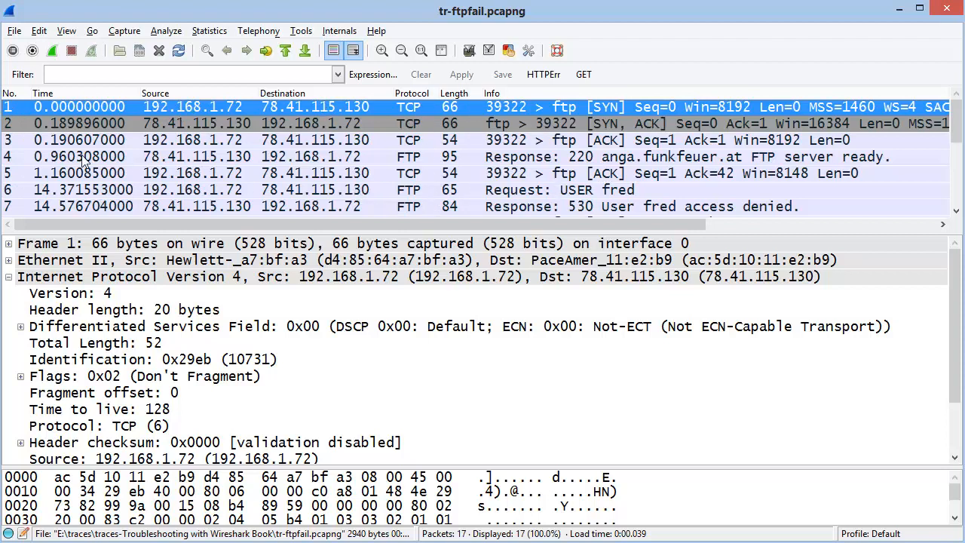
Select the Time to live field in the IPv4 header of packet 1.
click(14, 30)
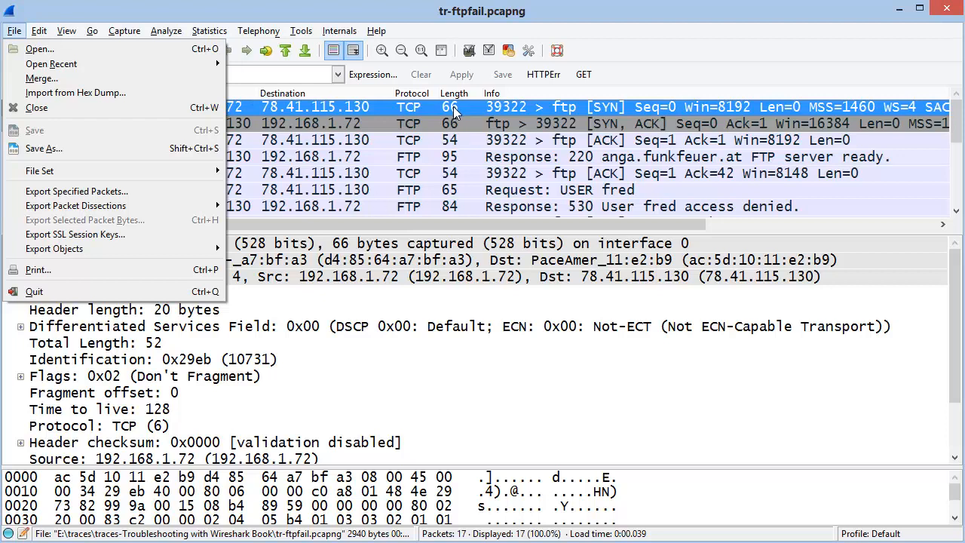
click(236, 347)
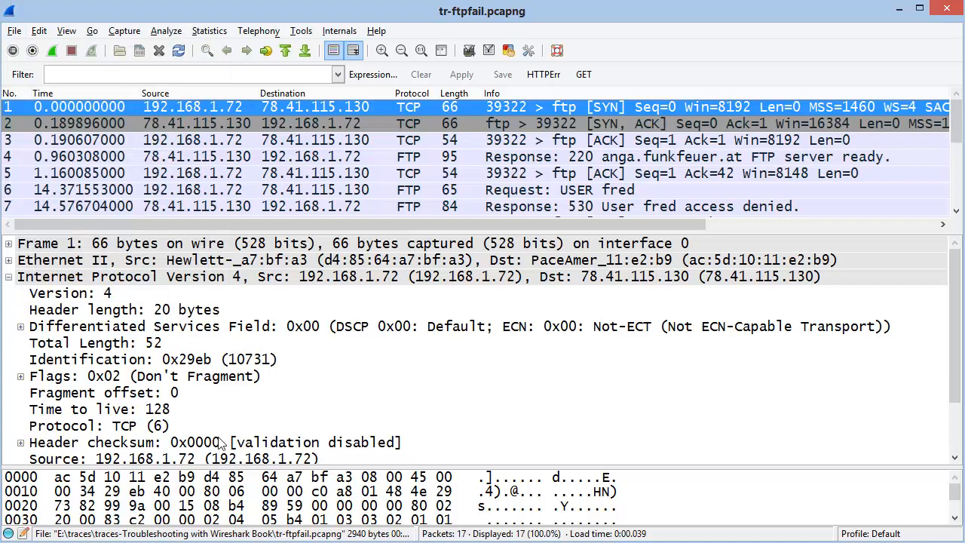
click(120, 409)
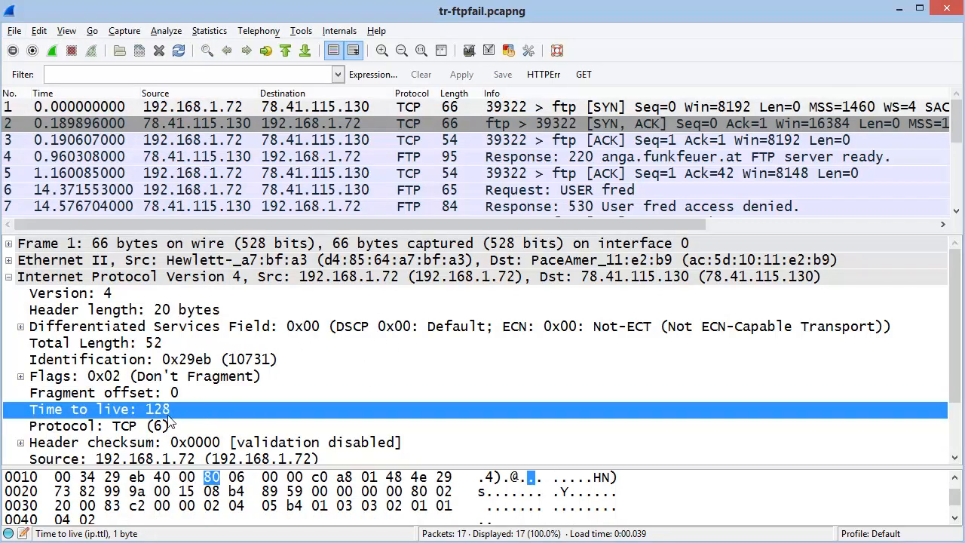
Try to export the SSL session keys from tr-ftpfail.pcapng.
click(15, 32)
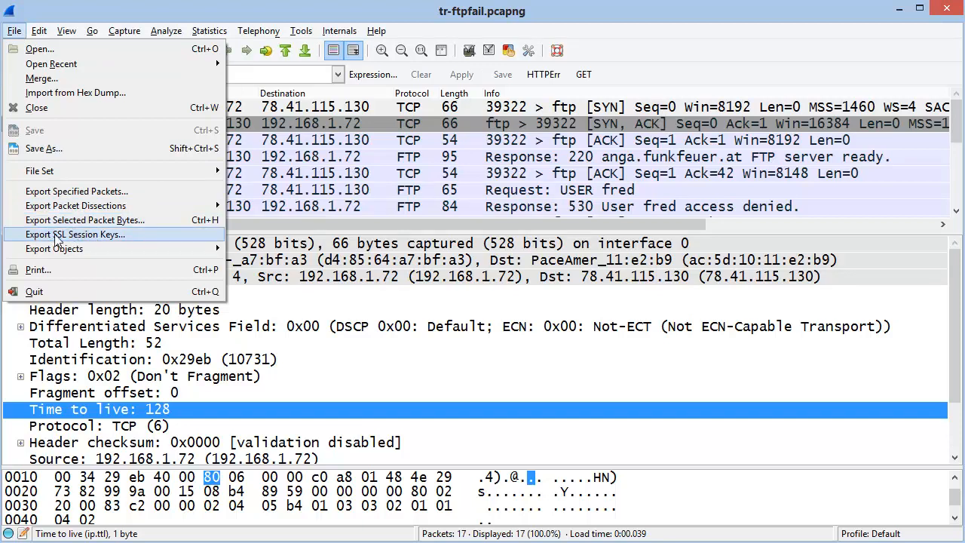
click(127, 234)
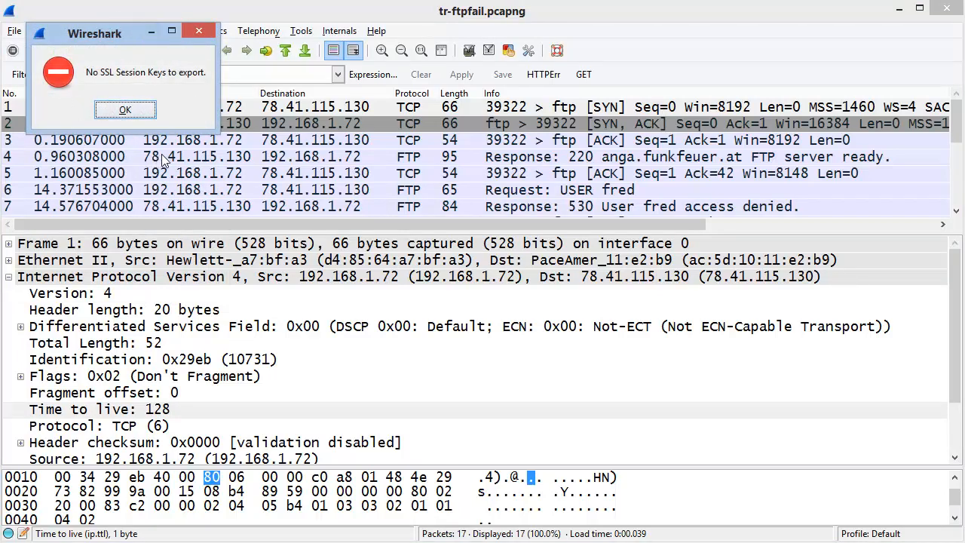
click(125, 110)
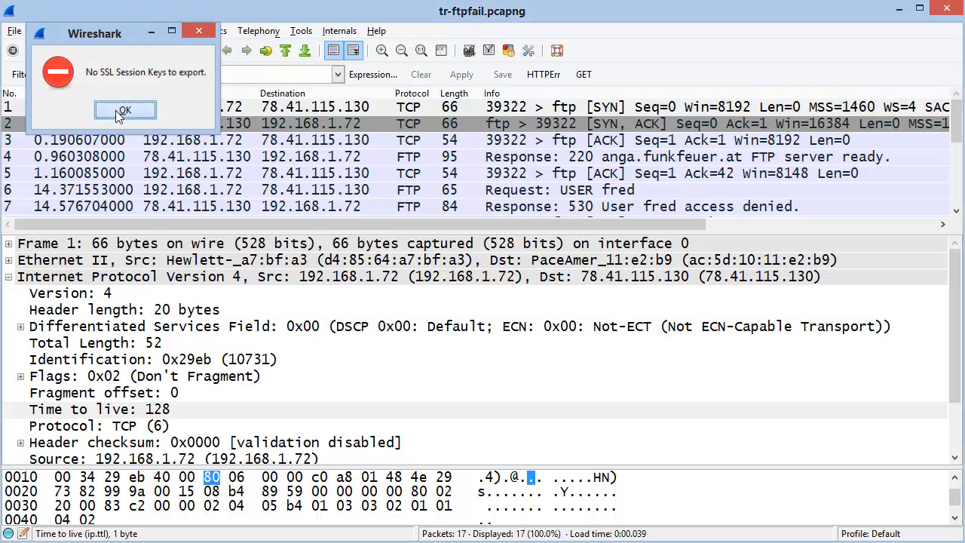
Request the list of HTTP objects that can be exported from tr-ftpfail.pcapng.
click(13, 32)
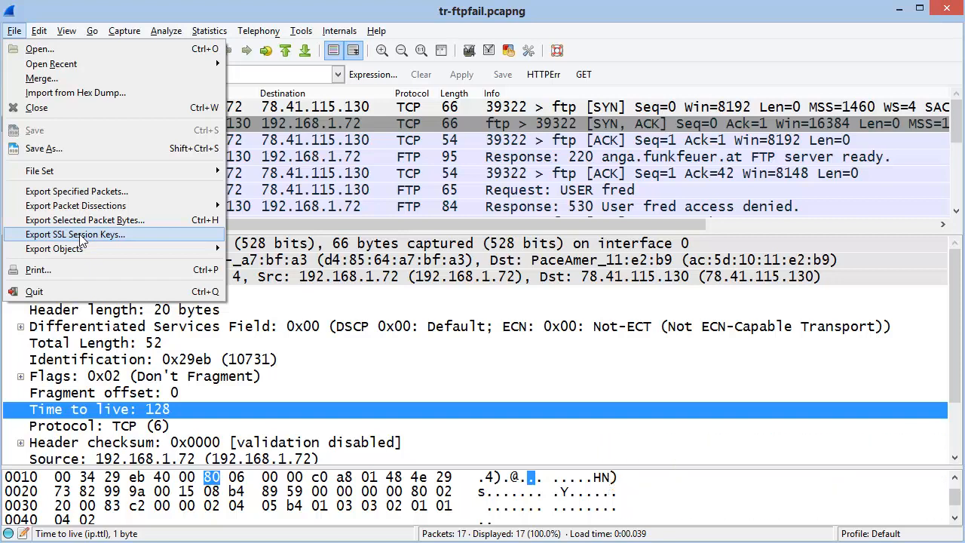
mouse_move(91, 248)
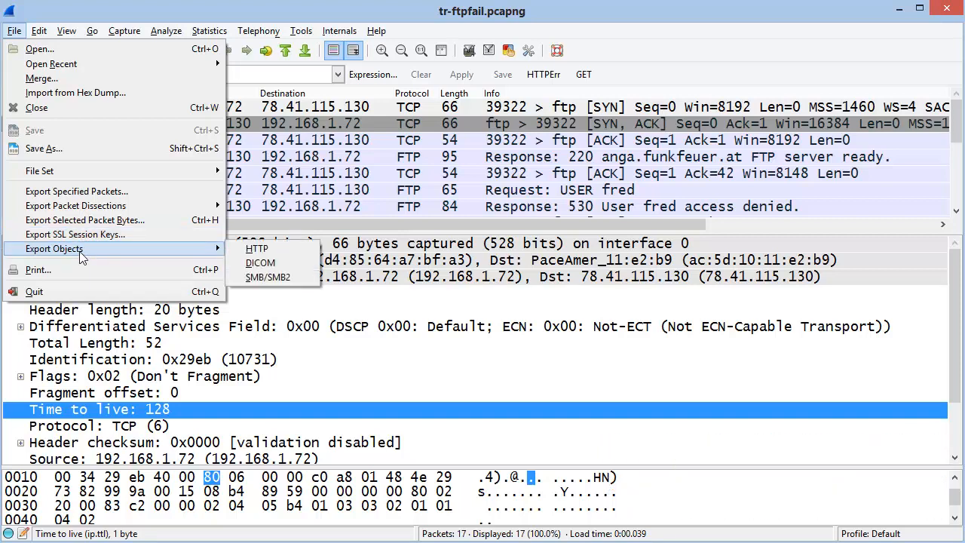
click(281, 251)
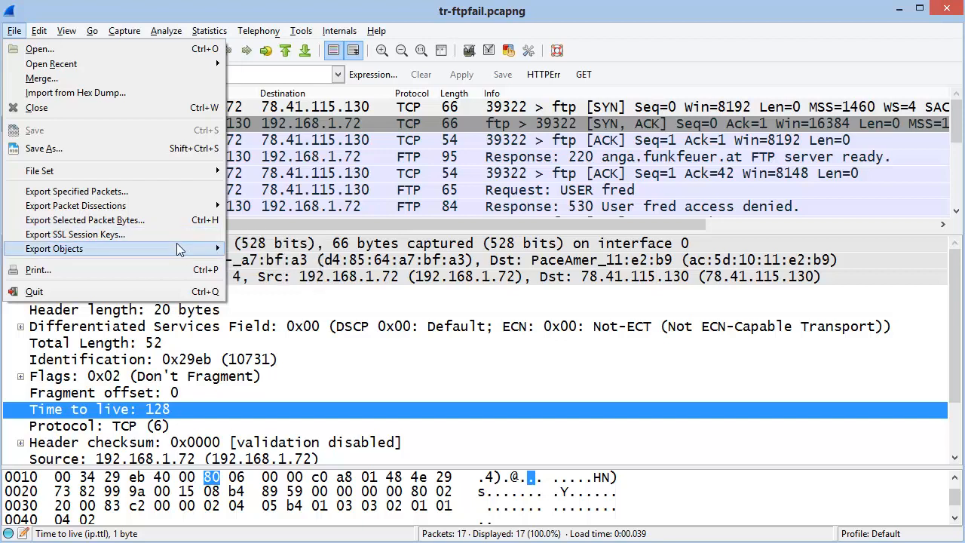
mouse_move(198, 249)
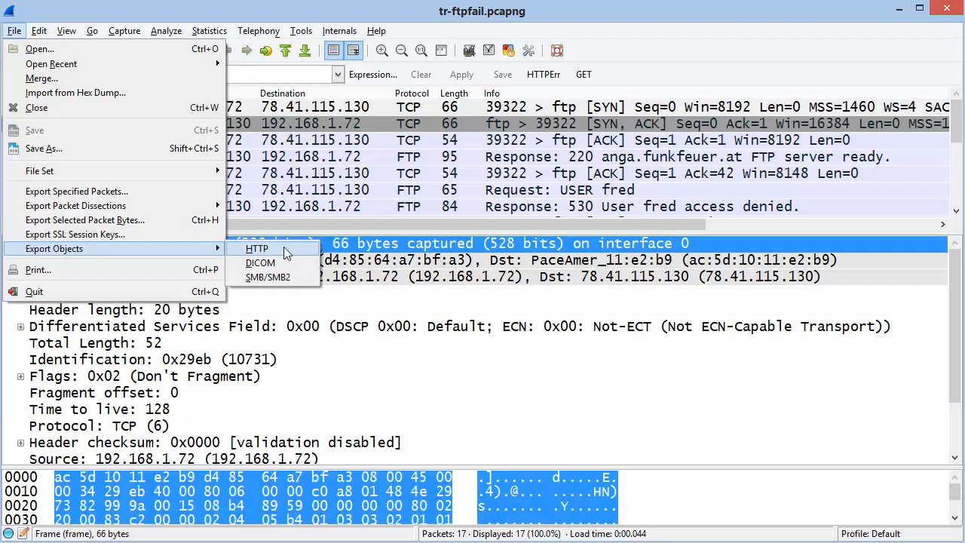
click(284, 247)
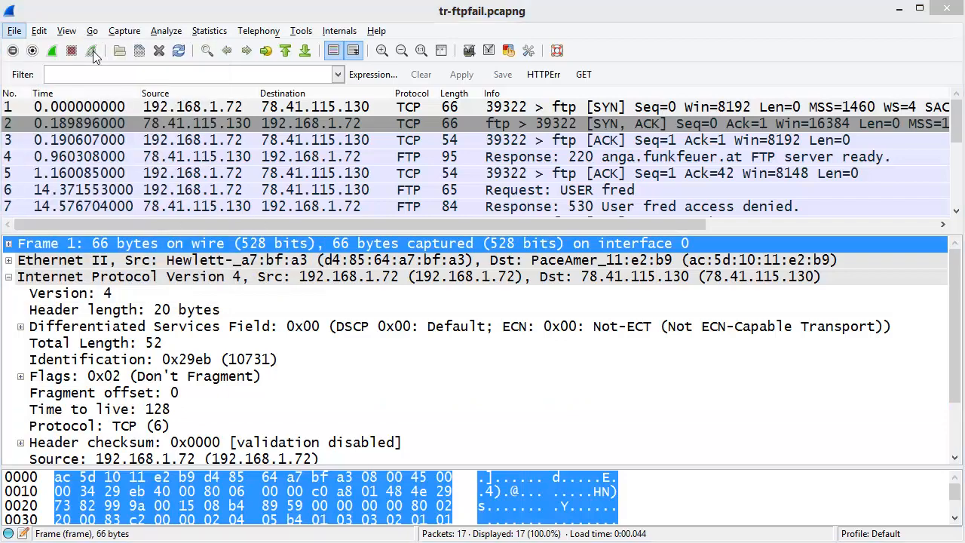
Open tr-ftphttp.pcapng from the traces-Troubleshooting with Wireshark Book folder.
click(119, 50)
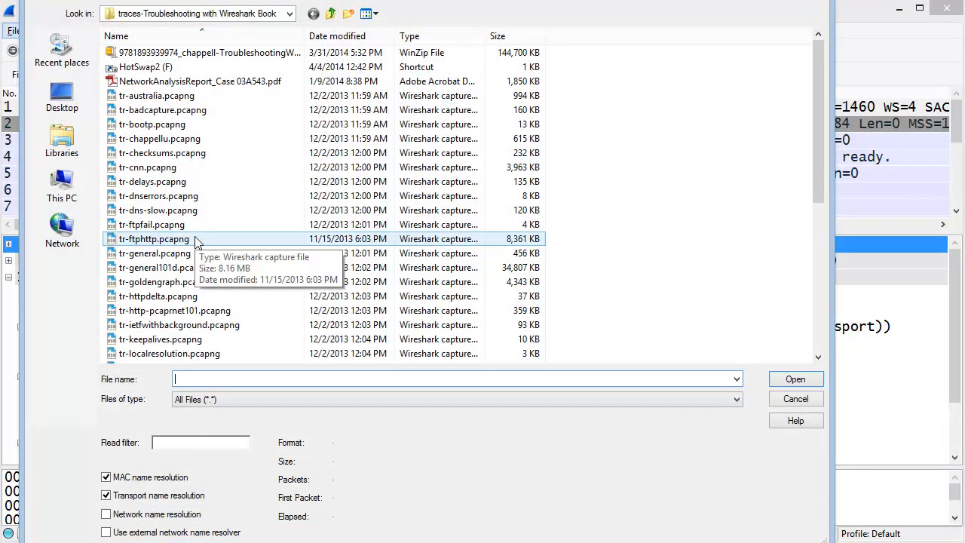
click(180, 245)
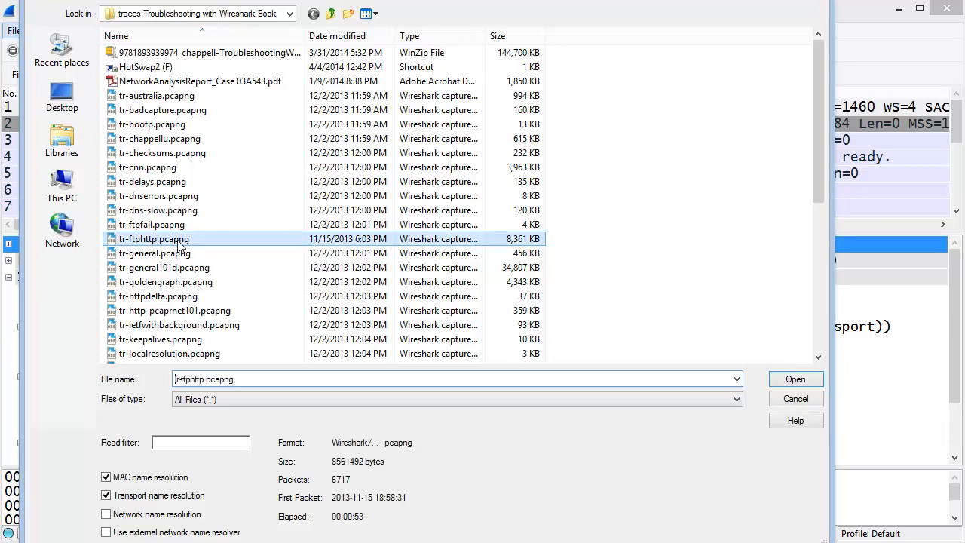
click(795, 379)
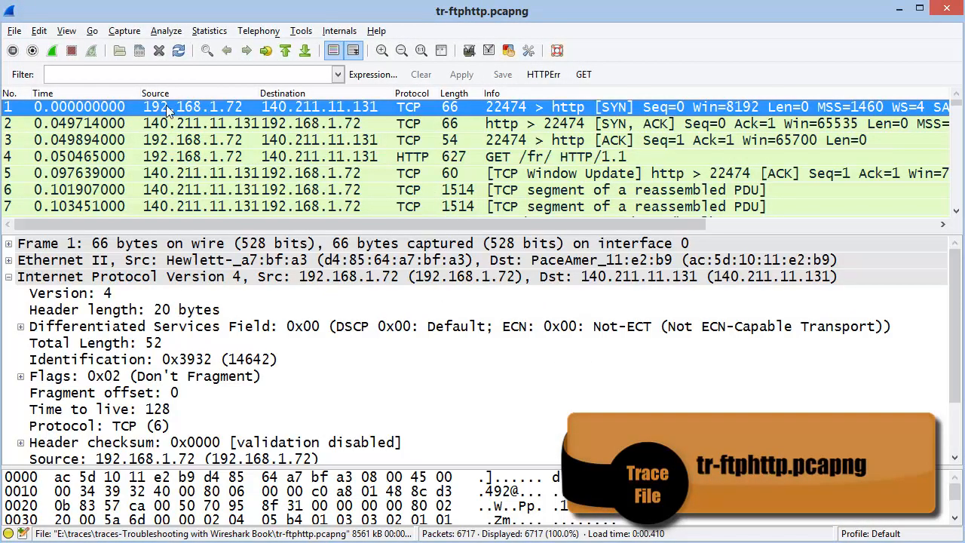
List the exportable HTTP objects of the capture, select buttonsmall_bottom.gif of packet 128, and close the list without saving.
click(14, 30)
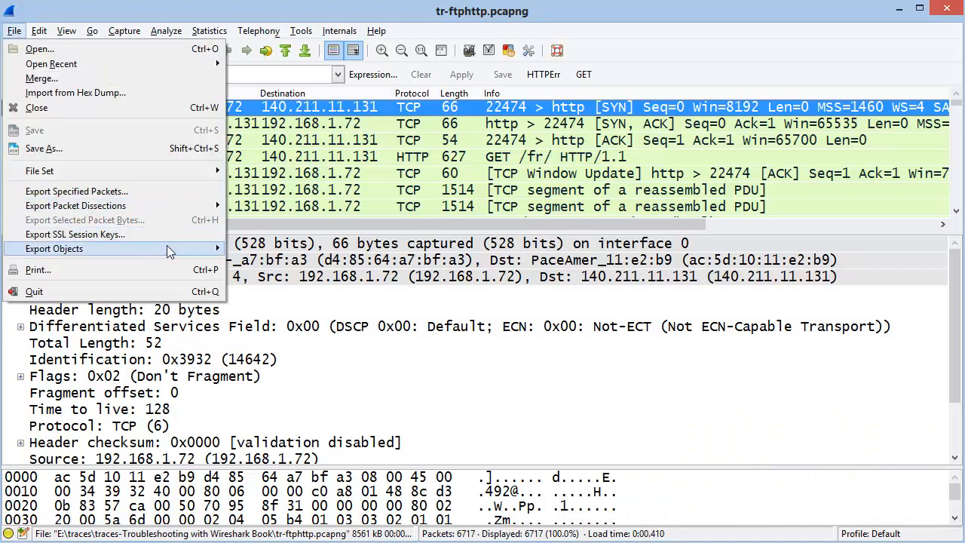
mouse_move(170, 249)
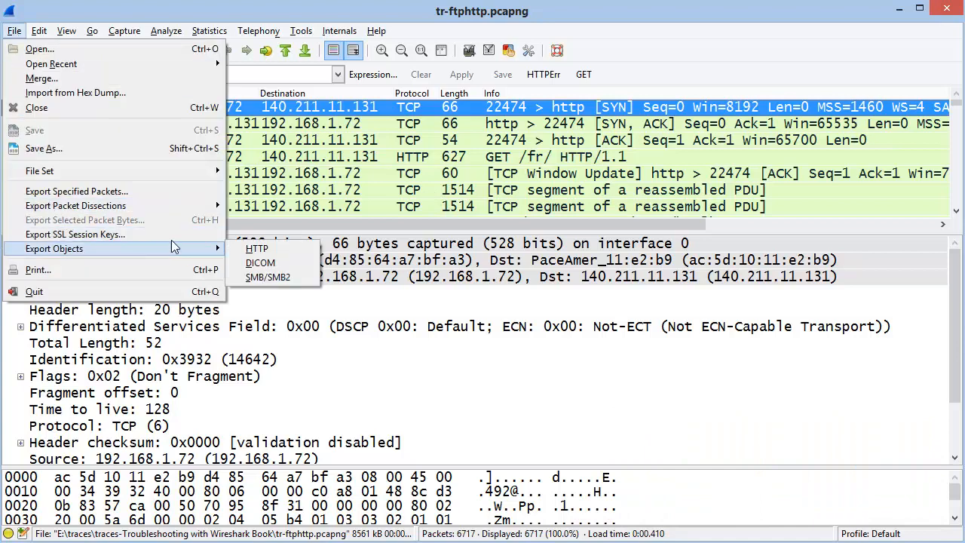
click(272, 250)
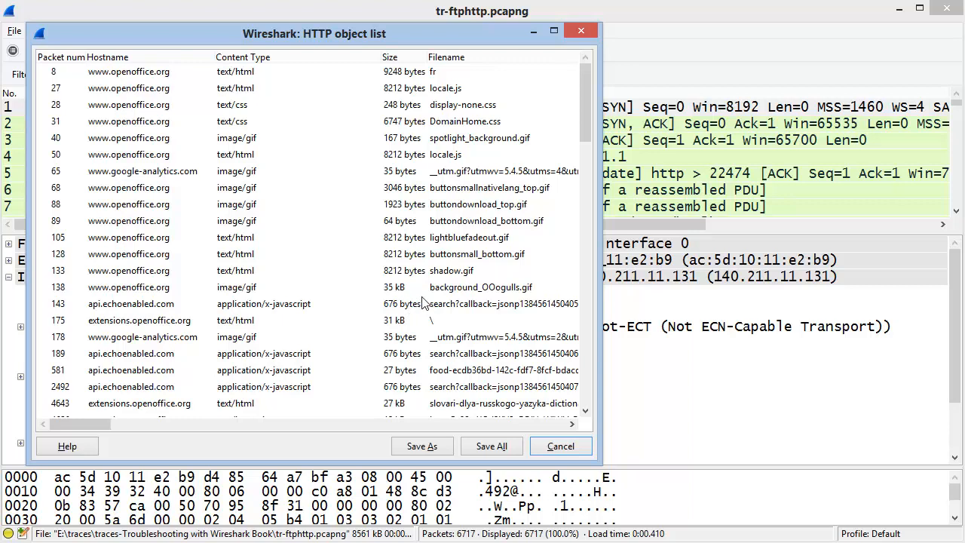
click(258, 254)
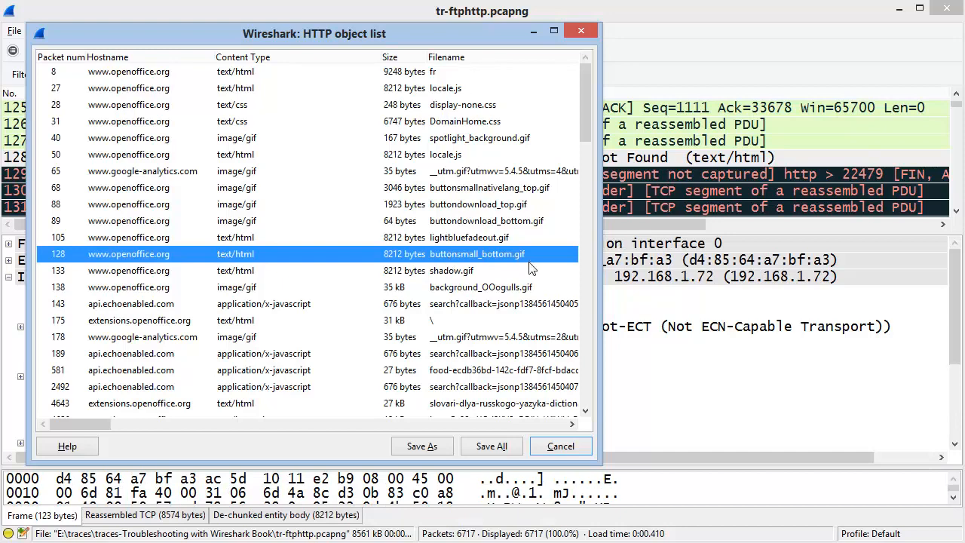
click(561, 446)
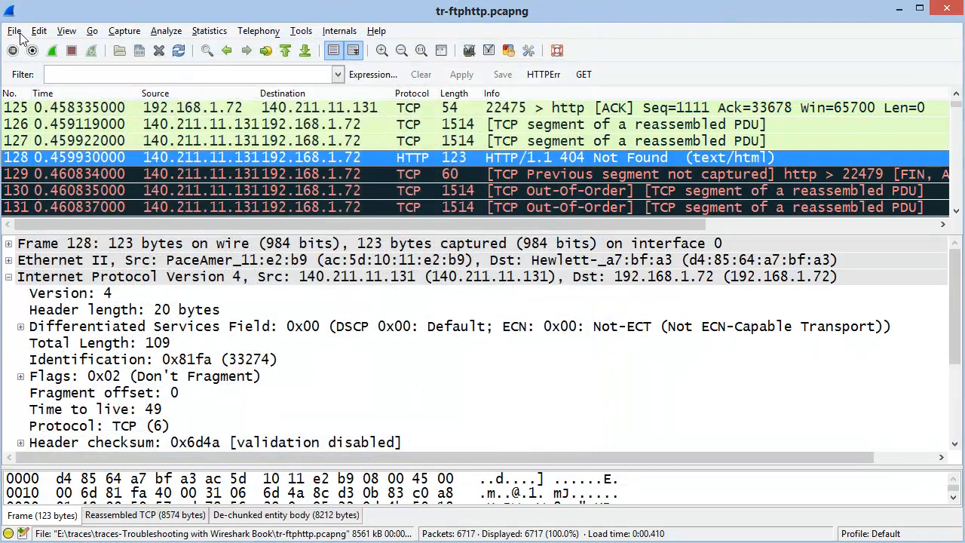
click(15, 32)
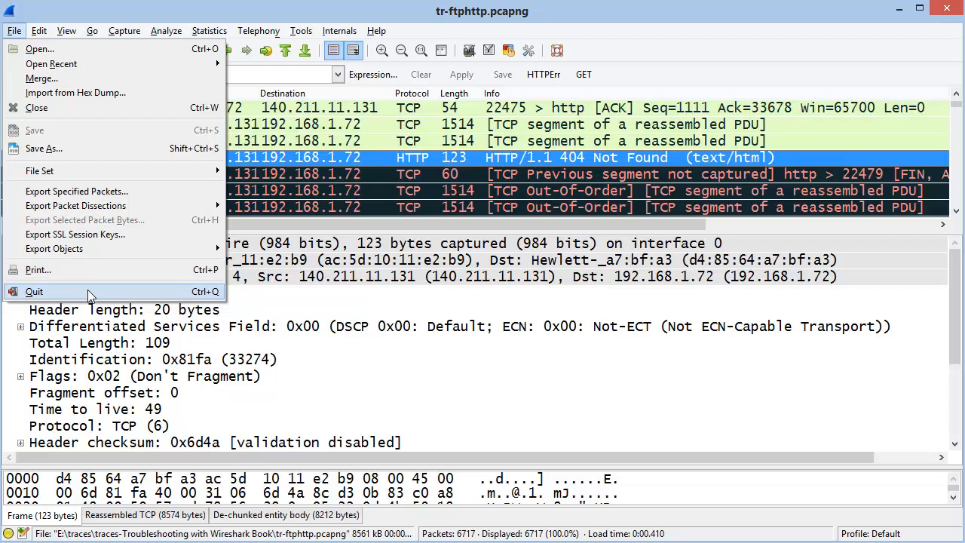
mouse_move(41, 34)
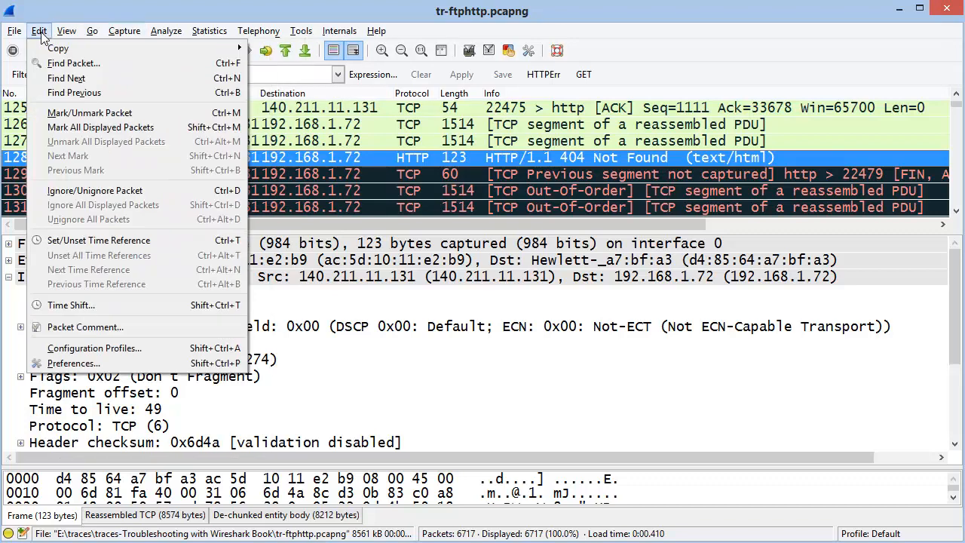
mouse_move(104, 48)
click(323, 340)
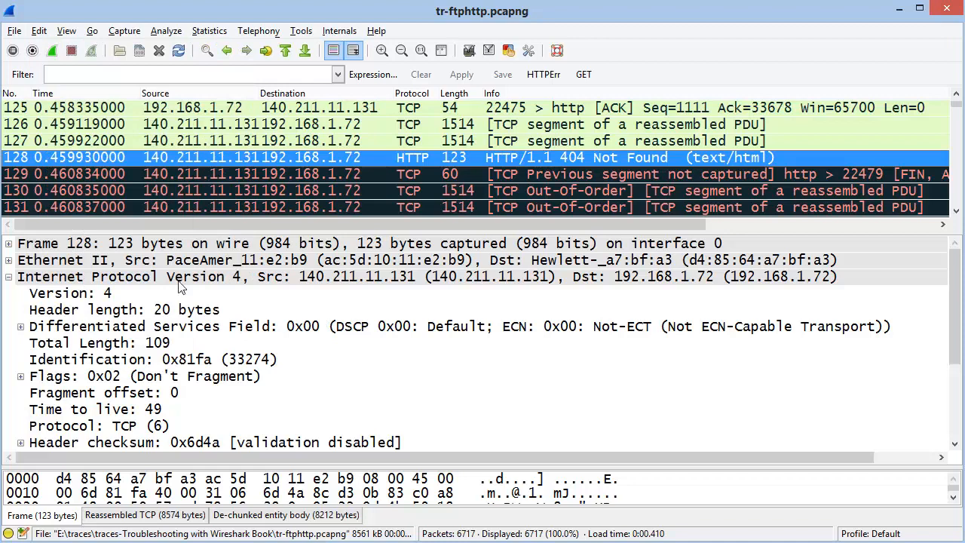
Review the context commands offered for the Fragment offset field of packet 128 and for packet 131 in the packet list.
right_click(158, 399)
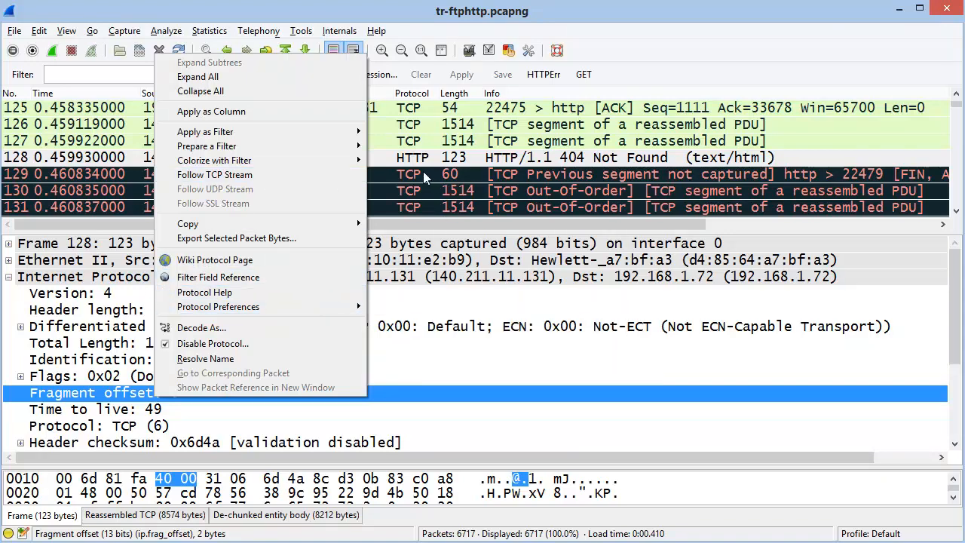
key(Escape)
click(175, 157)
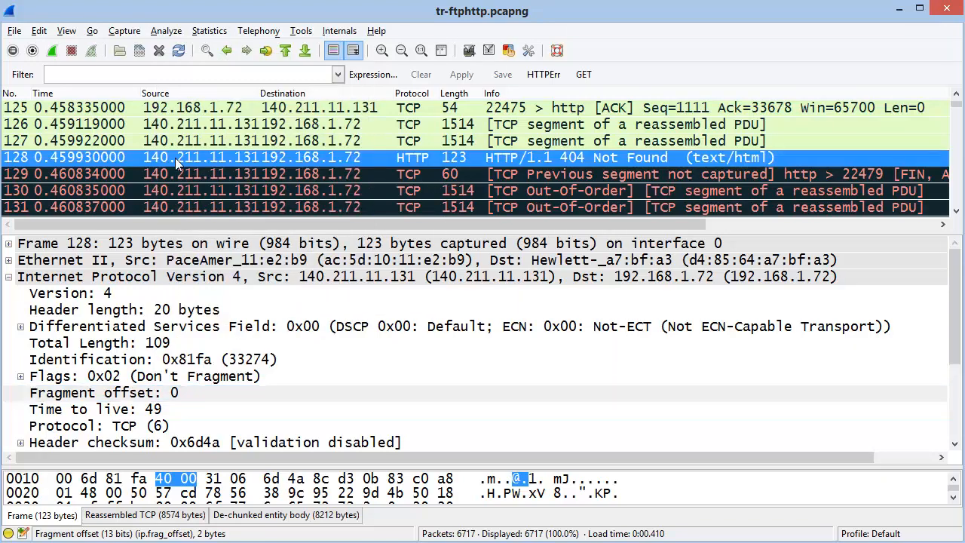
right_click(227, 207)
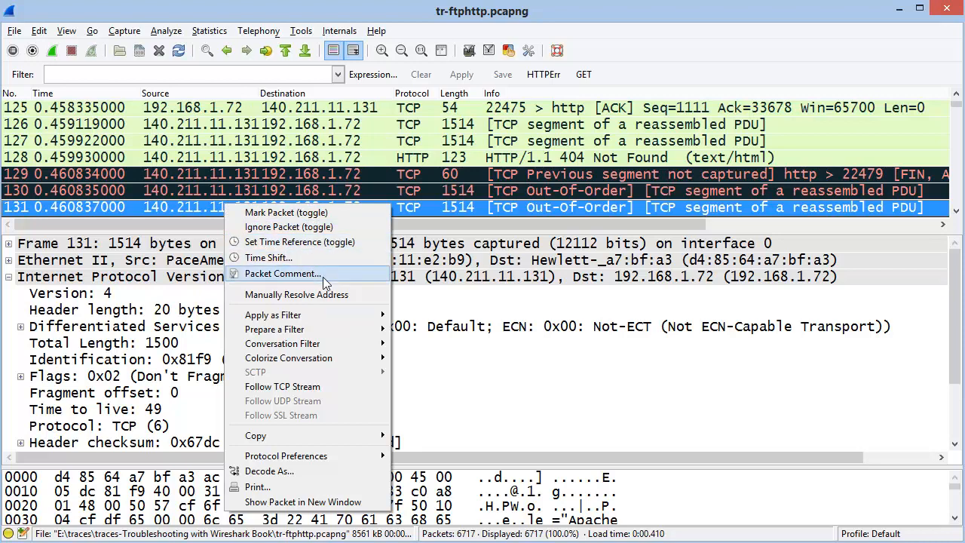
click(332, 167)
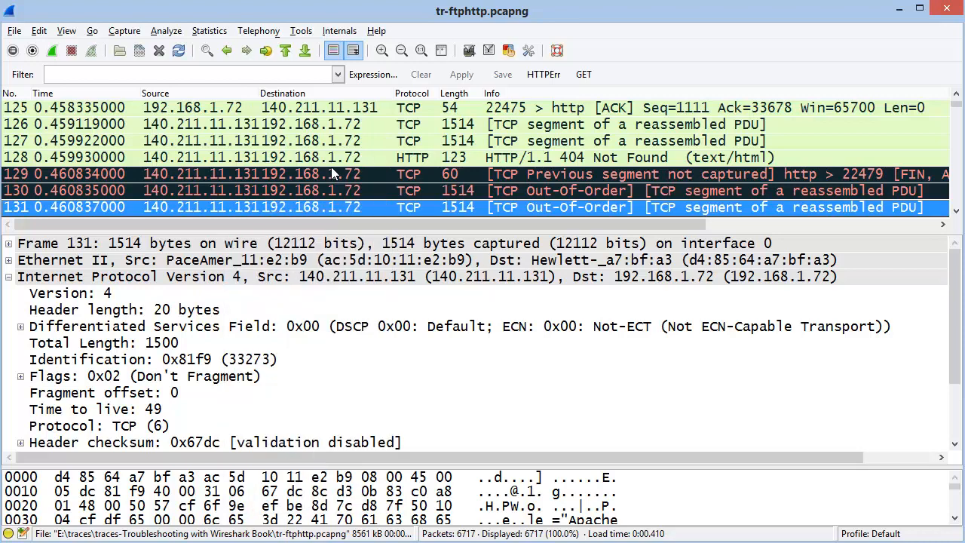
Set the time display format to Seconds Since Previous Displayed Packet.
click(68, 32)
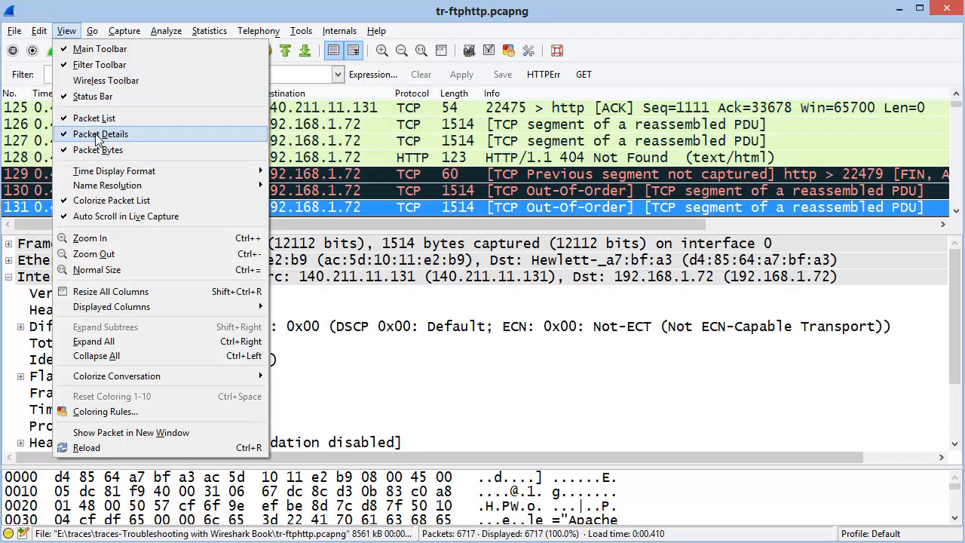
mouse_move(116, 175)
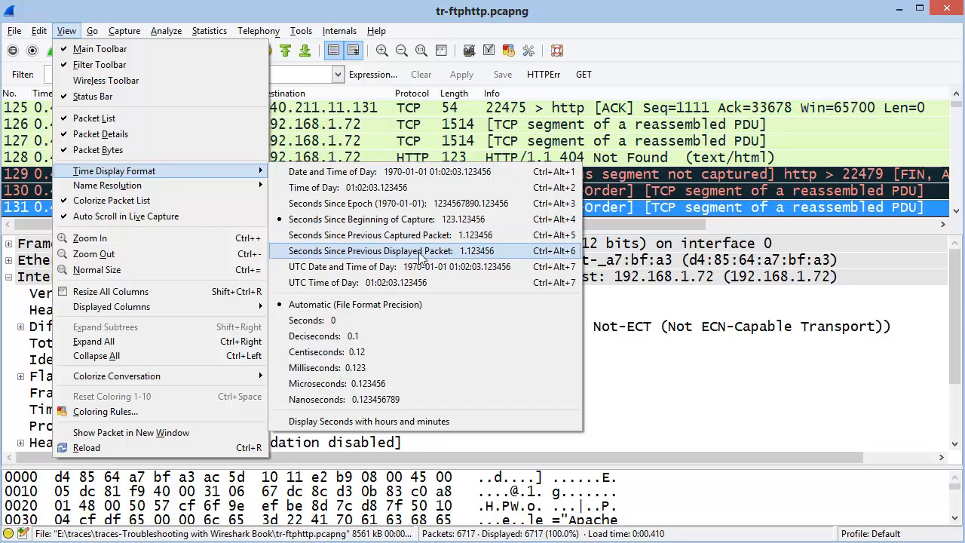
click(470, 253)
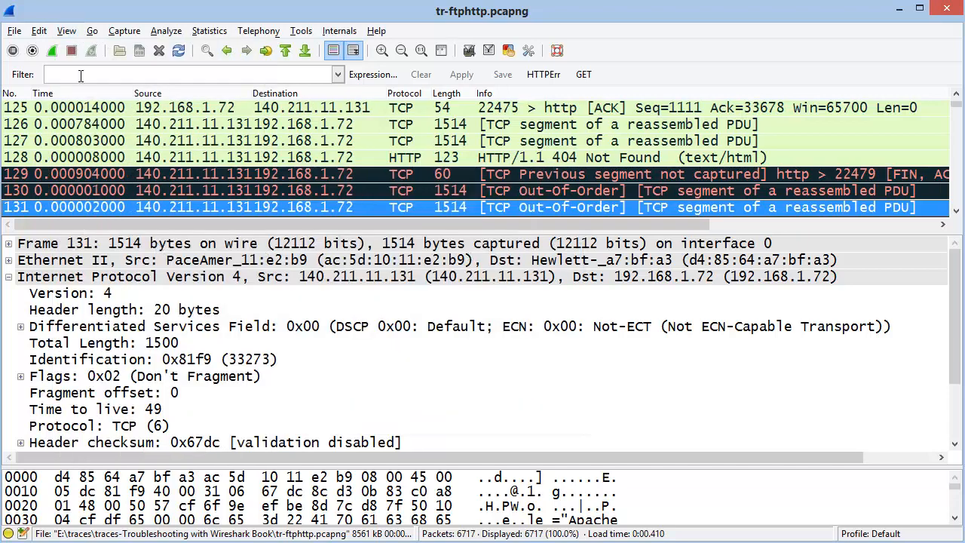
Enable name resolution for the network layer.
click(63, 34)
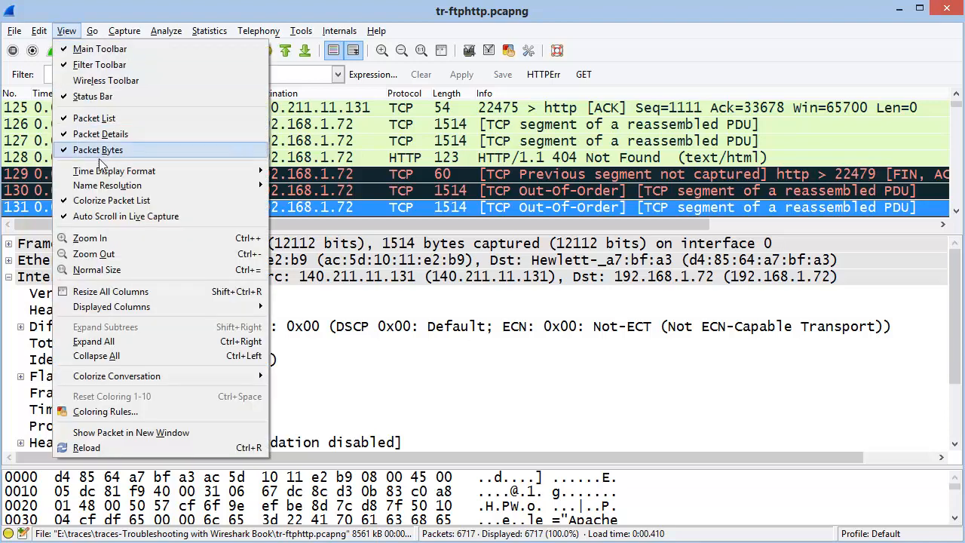
mouse_move(144, 189)
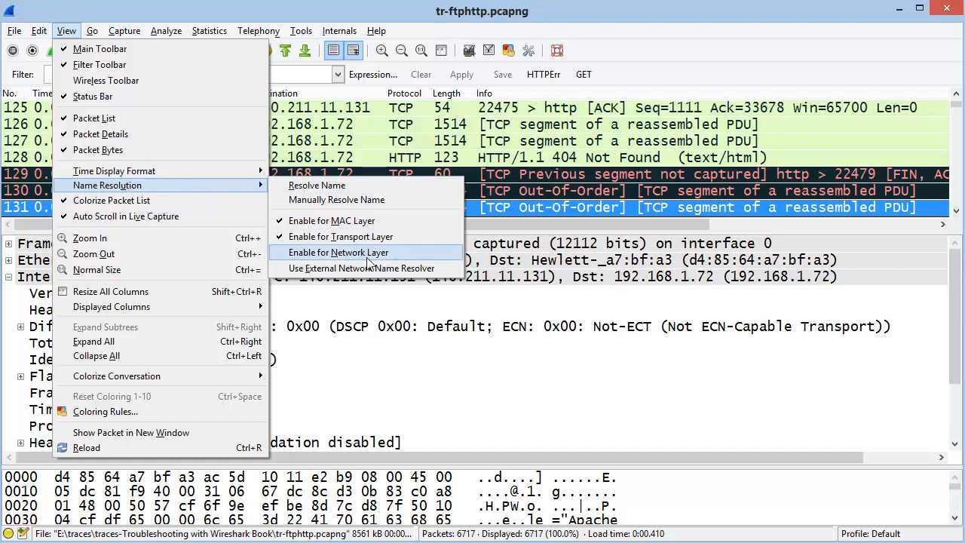
click(417, 251)
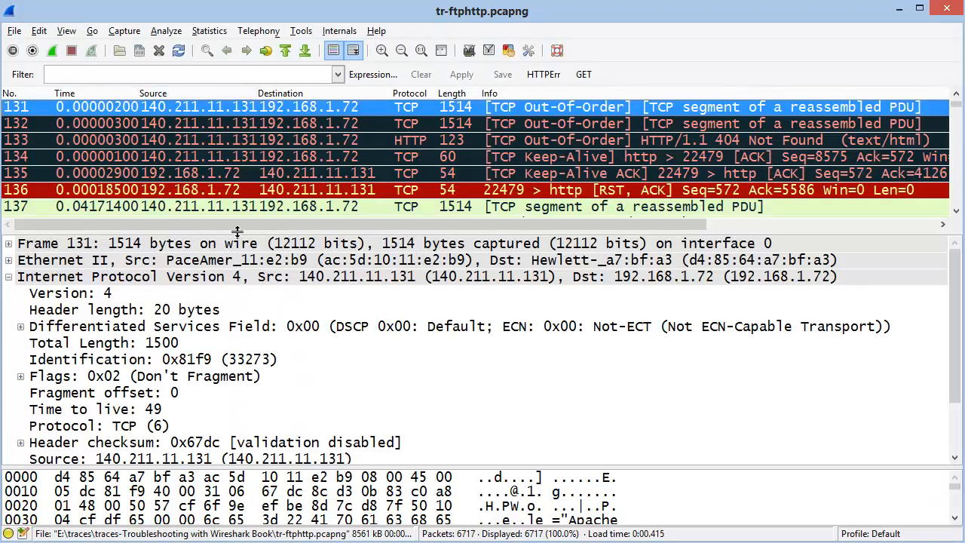
Enlarge the packet list area and widen the Time and Source columns so their entries fit.
drag(236, 232, 238, 378)
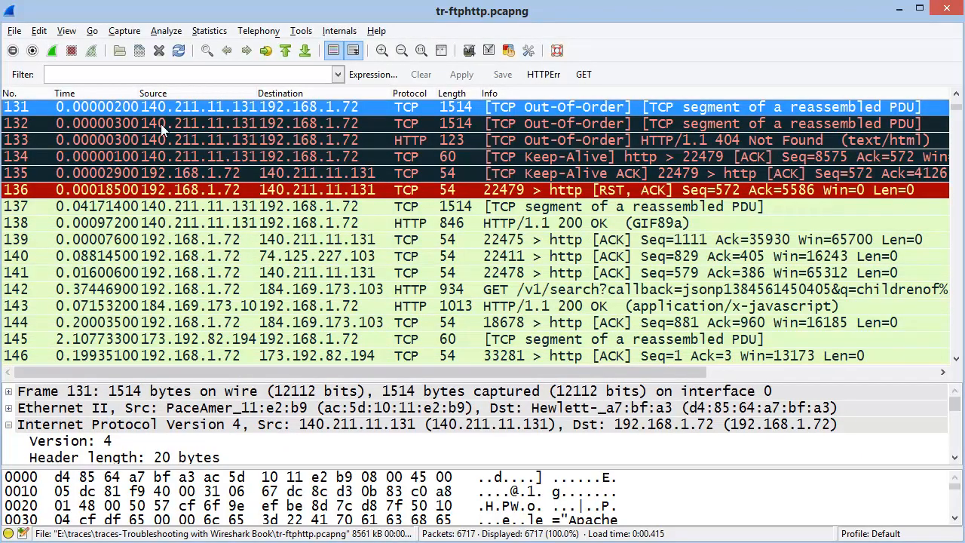
scroll(367, 263, down, 4)
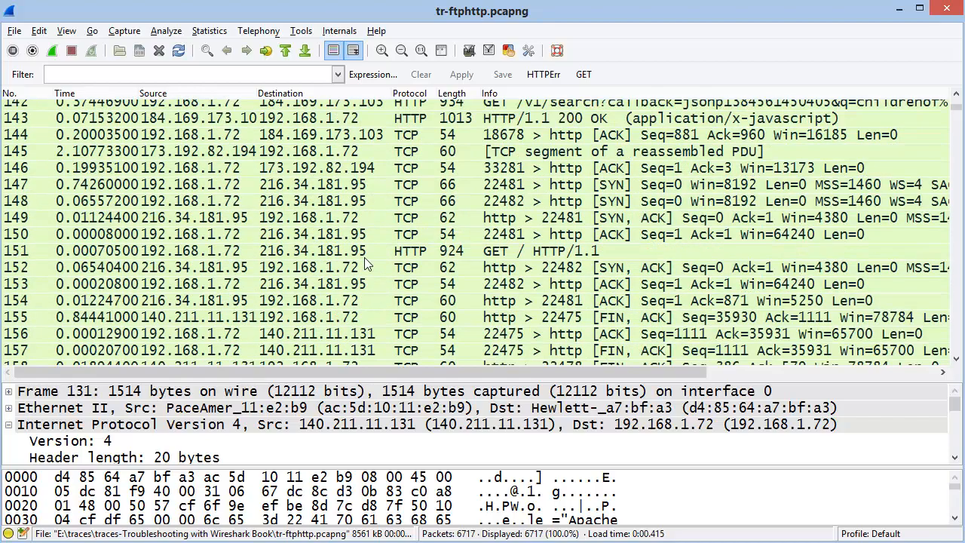
scroll(365, 262, down, 8)
scroll(368, 269, up, 12)
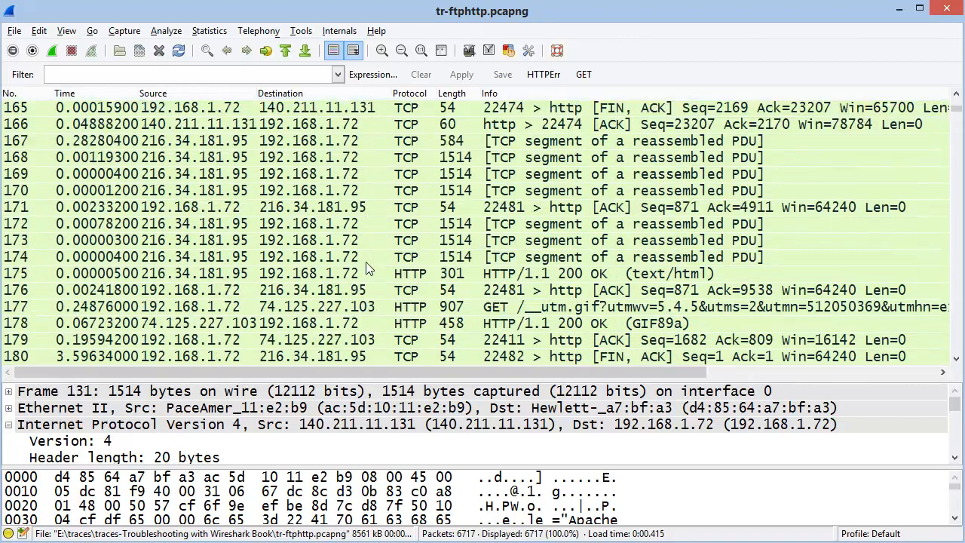
scroll(368, 258, up, 8)
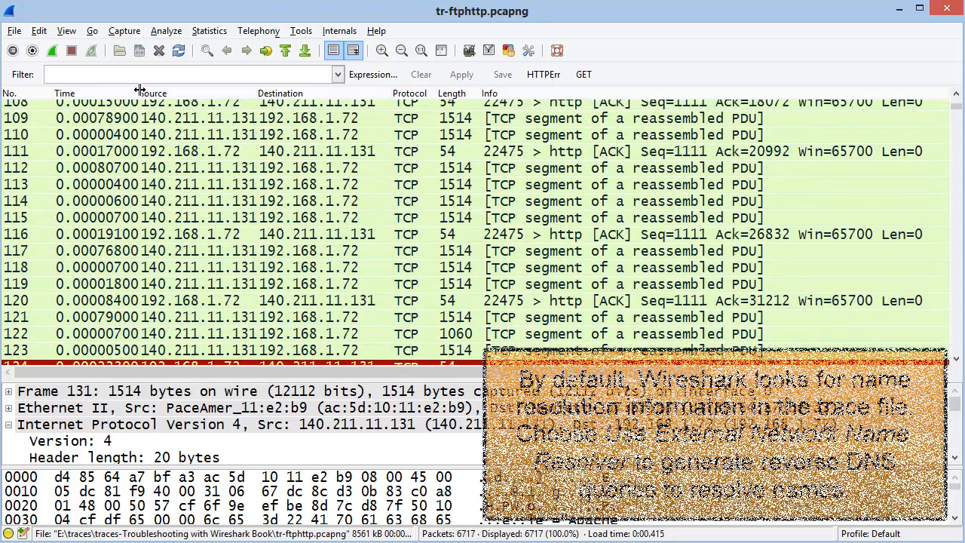
drag(139, 94, 161, 104)
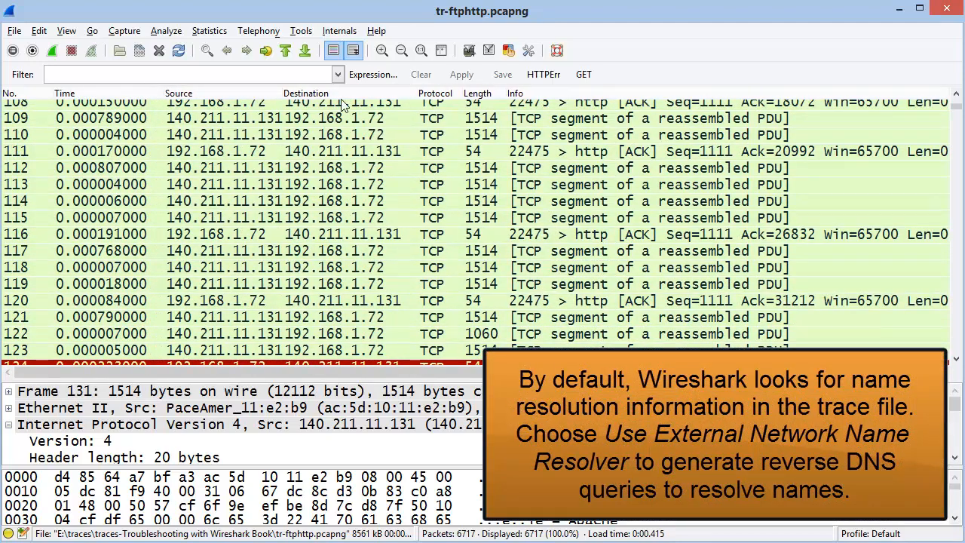
drag(283, 90, 304, 90)
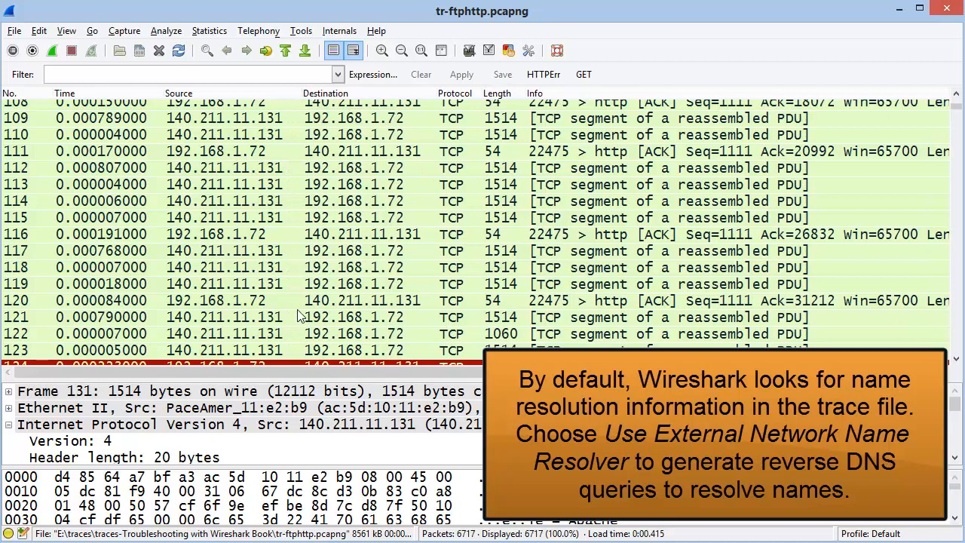
Reload the capture and widen the Source and Destination columns to examine the host names around packets 5596 to 5645.
click(180, 51)
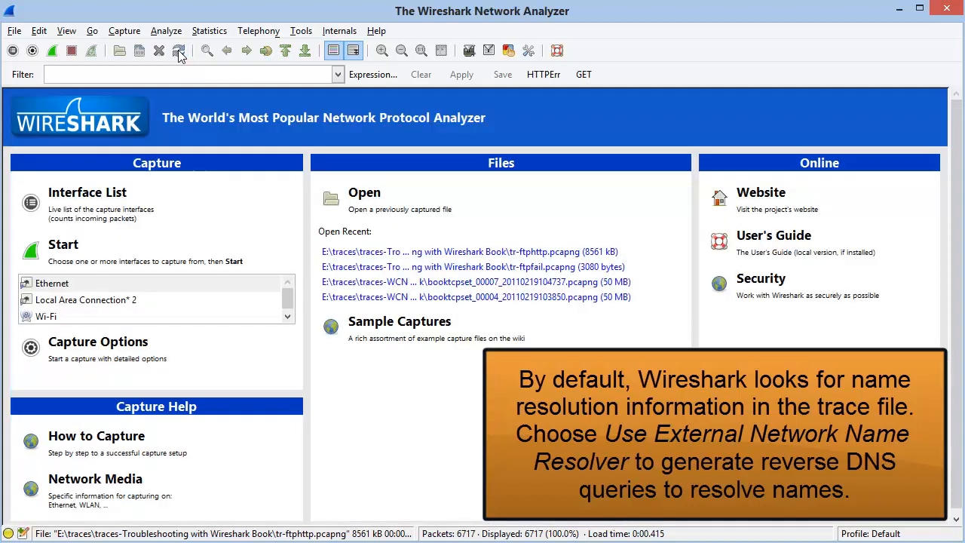
scroll(384, 238, down, 8)
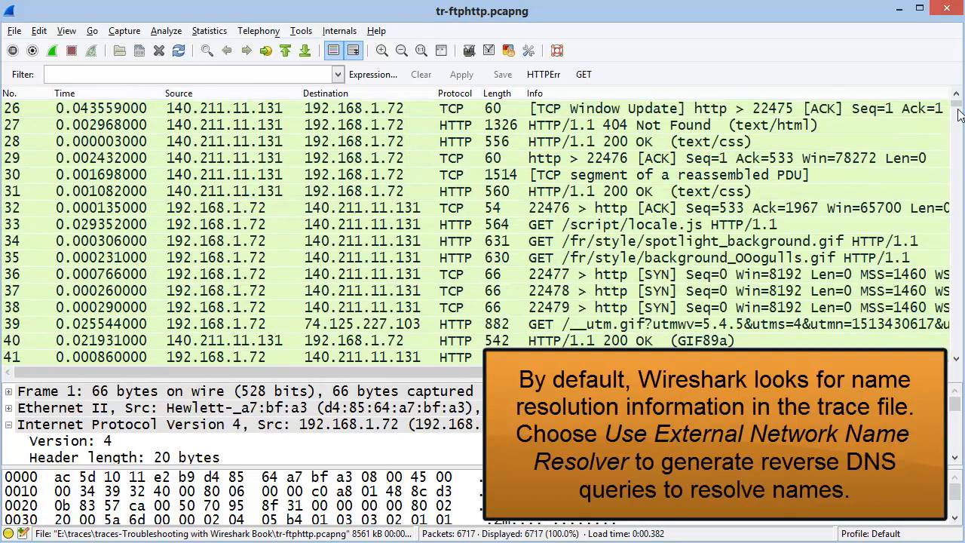
drag(960, 113, 960, 311)
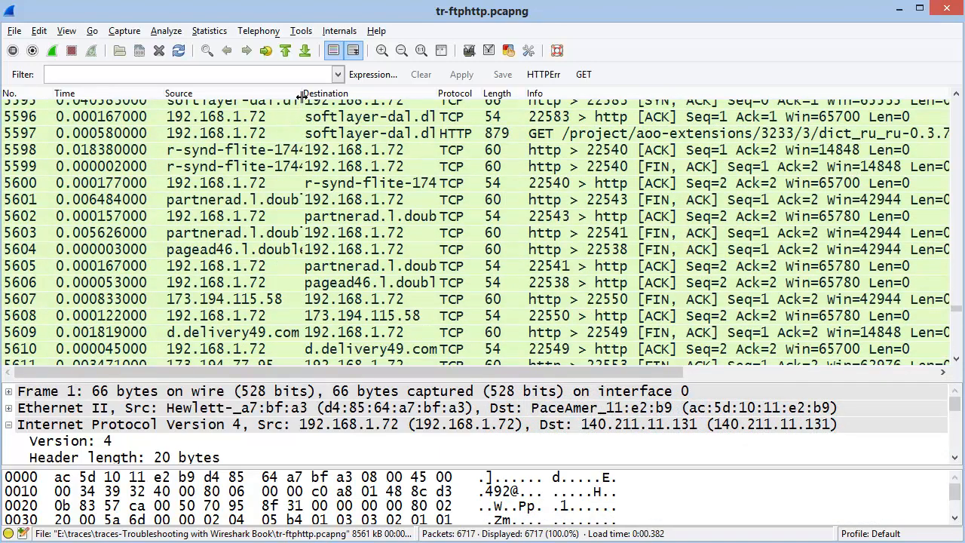
drag(302, 93, 363, 108)
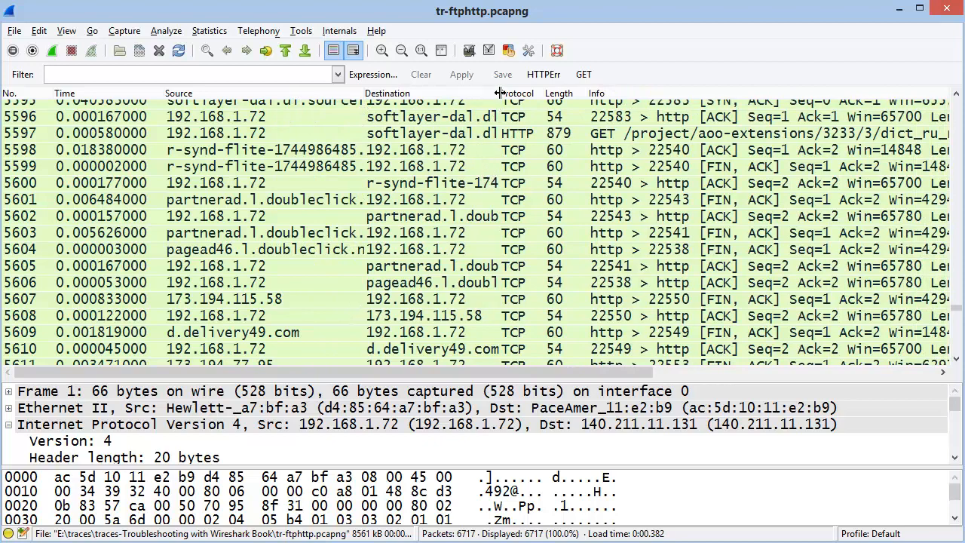
drag(500, 92, 581, 94)
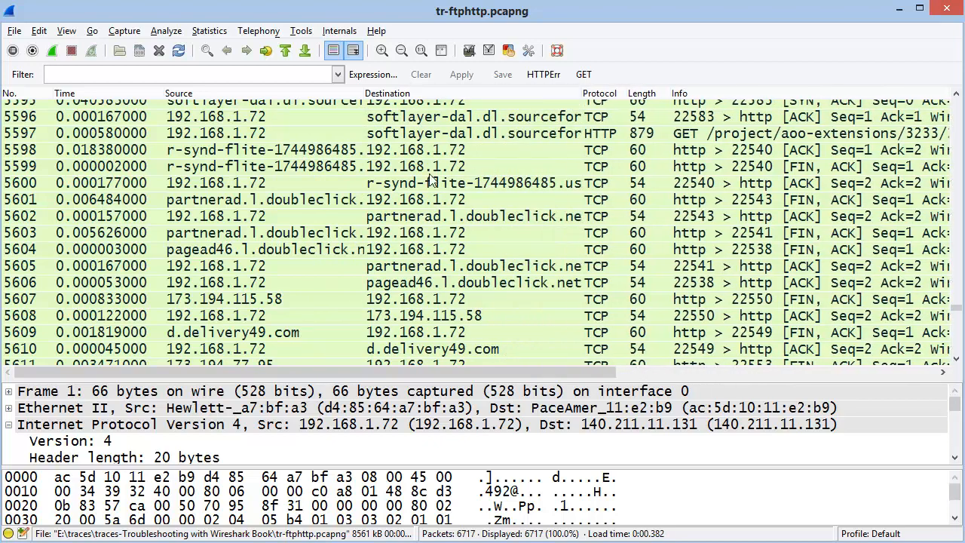
scroll(300, 264, down, 3)
scroll(299, 264, down, 9)
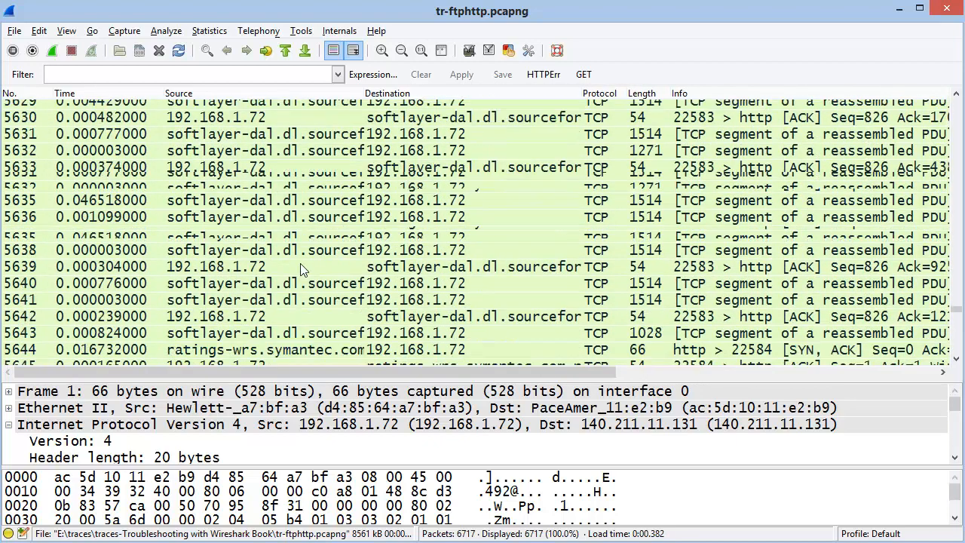
scroll(301, 272, up, 5)
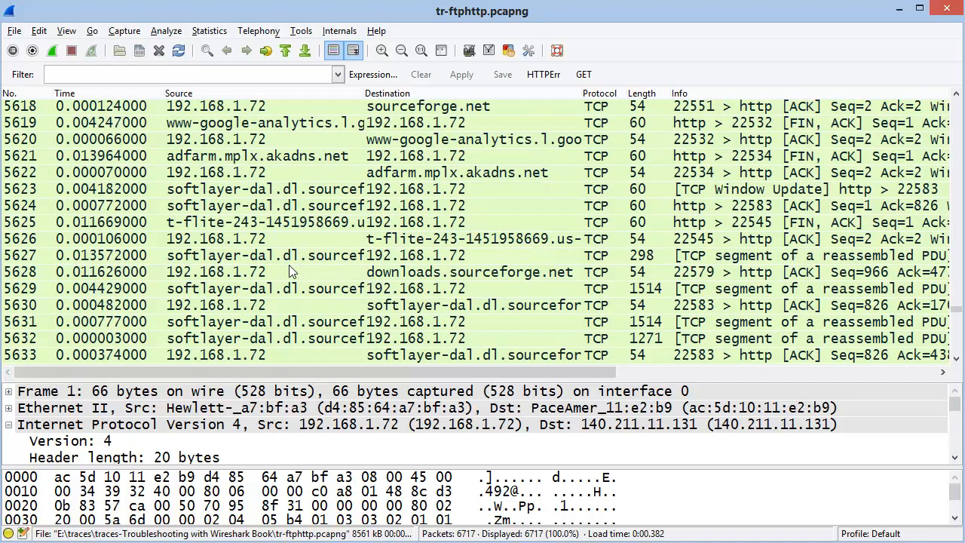
Disable name resolution for the network layer.
click(67, 31)
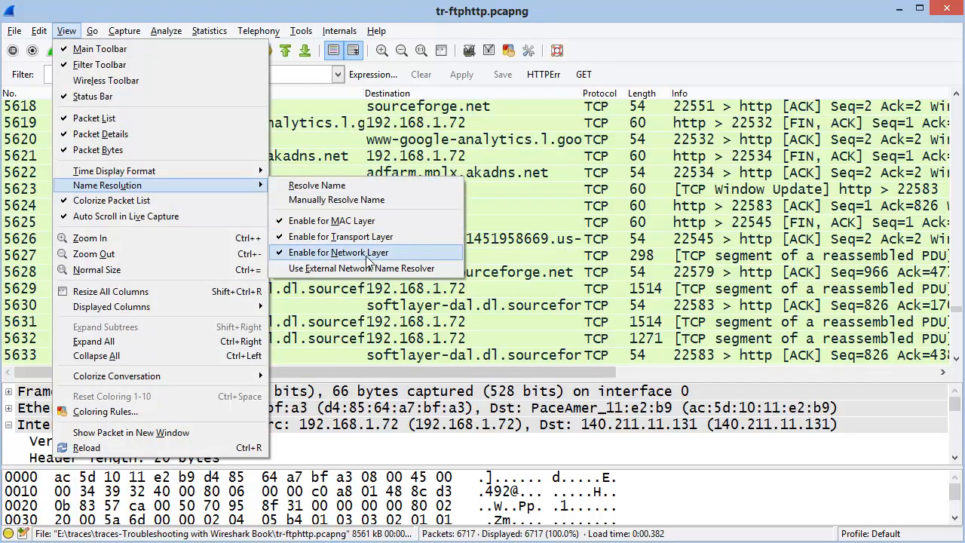
click(347, 255)
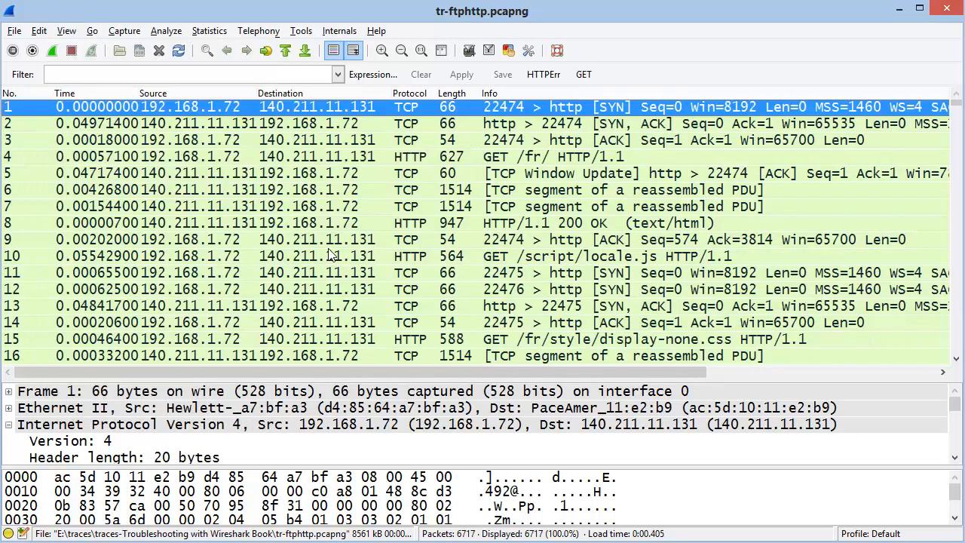
Enlarge the packet details area, then collapse and re-expand the Internet Protocol Version 4 header of packet 1.
click(66, 31)
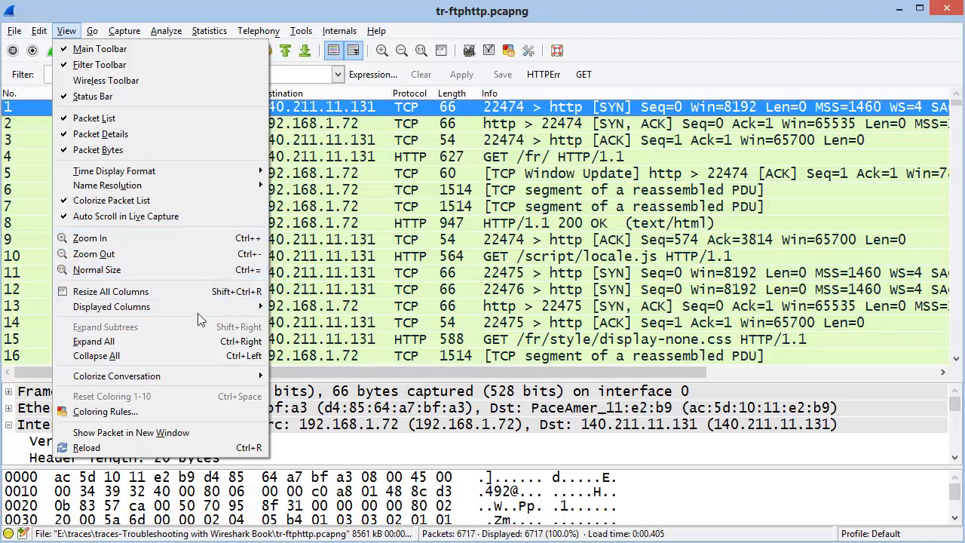
mouse_move(184, 308)
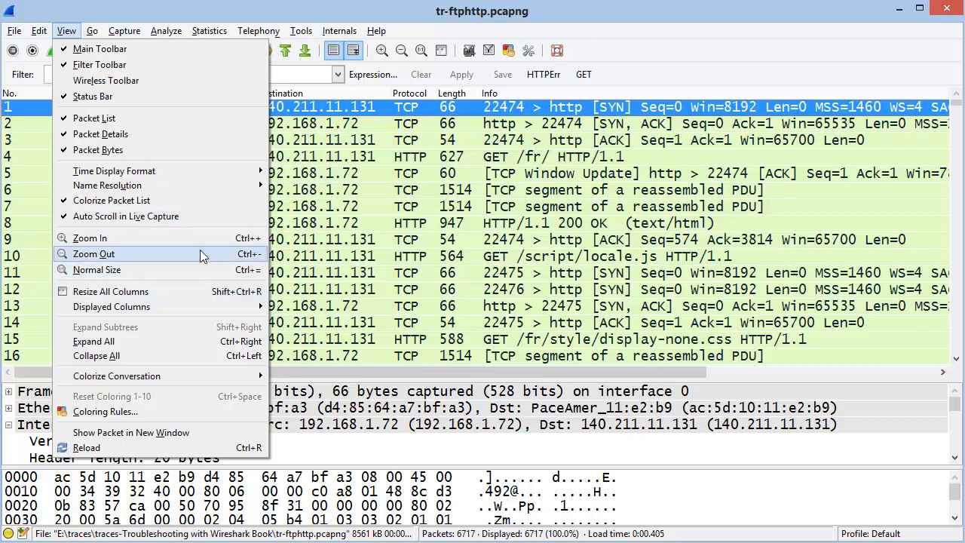
click(152, 342)
drag(285, 381, 316, 151)
click(265, 210)
double_click(266, 201)
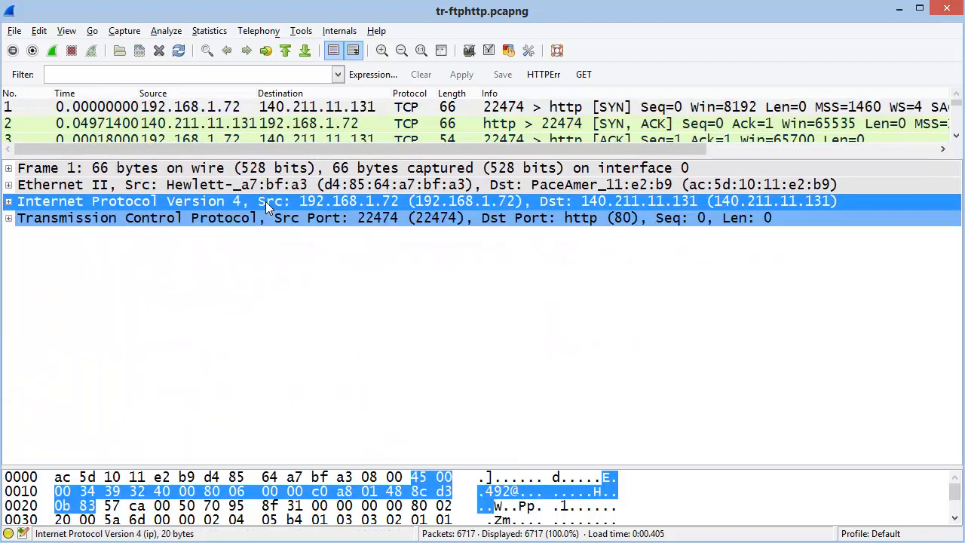
double_click(265, 201)
double_click(266, 201)
double_click(266, 201)
double_click(266, 202)
double_click(265, 202)
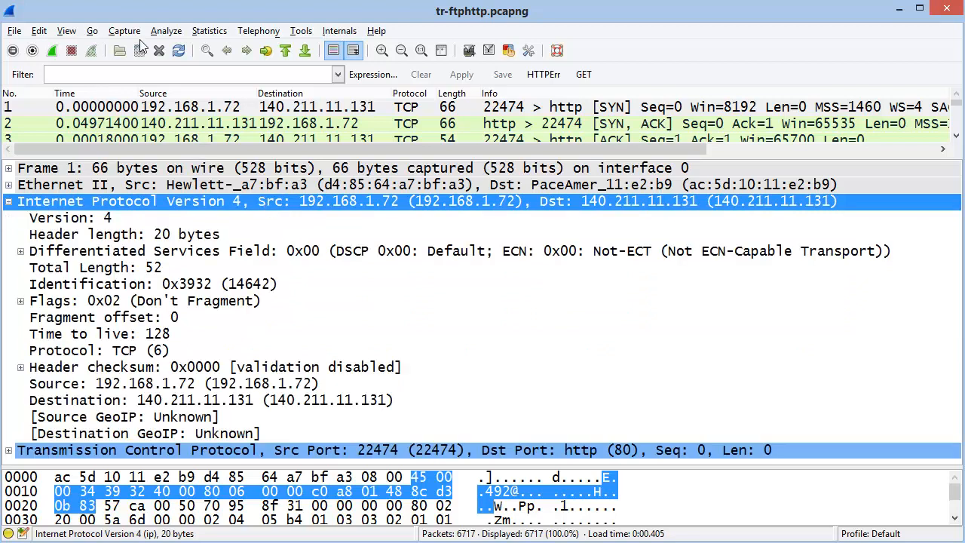
Colorize the conversation of packet 1 with Color 6 and enlarge the packet list area.
click(67, 30)
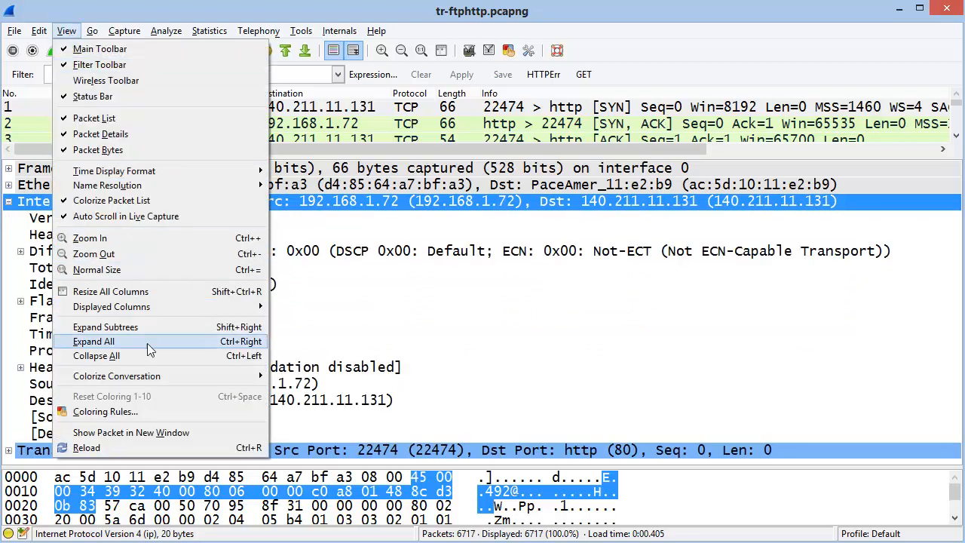
mouse_move(139, 383)
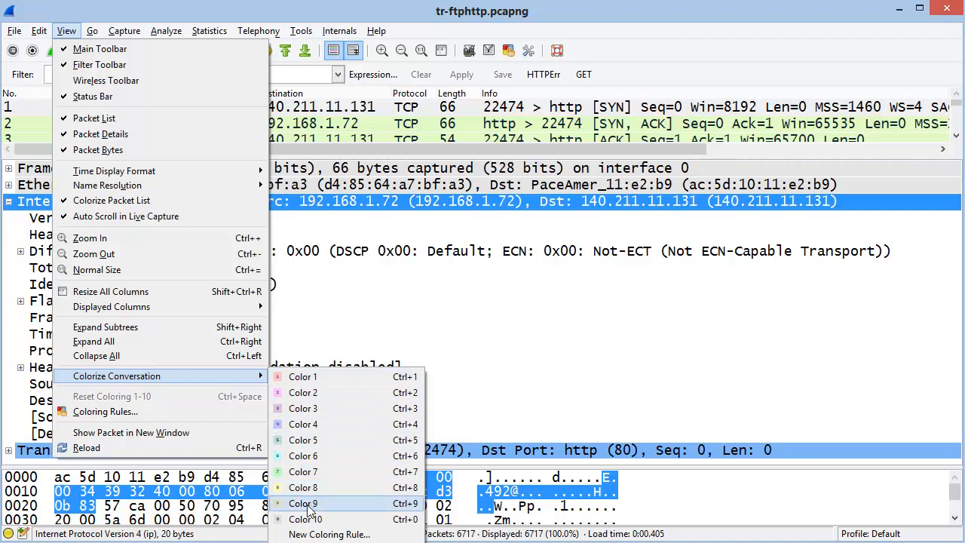
click(304, 456)
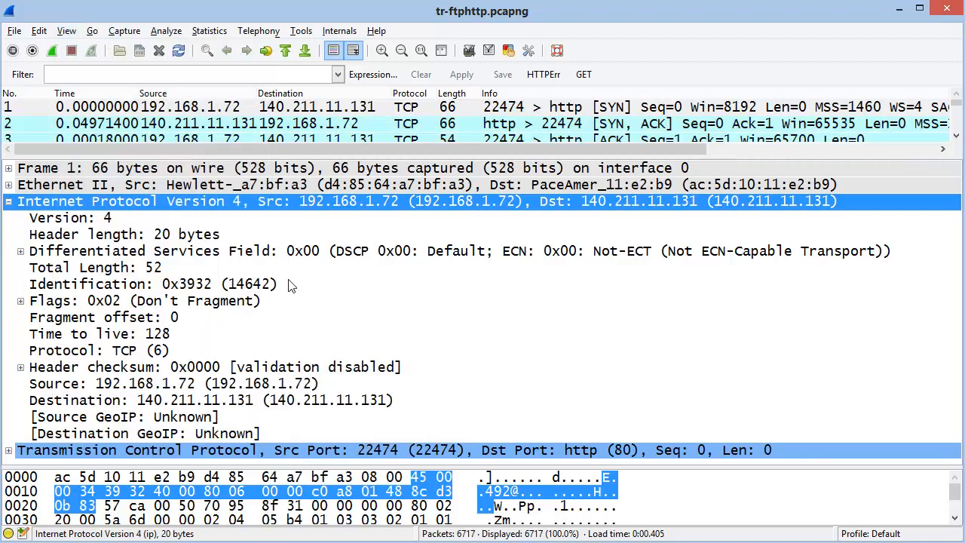
drag(288, 156, 290, 345)
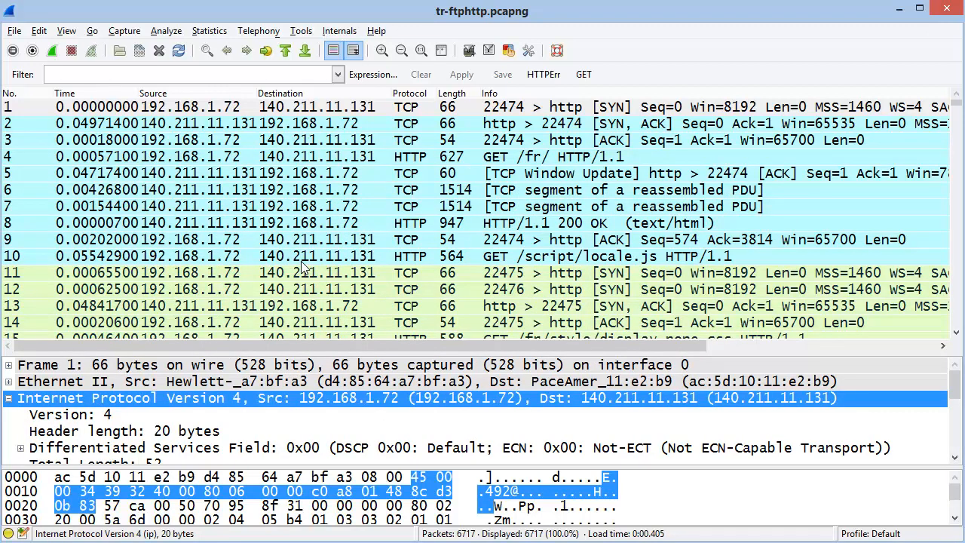
Select packet 8 in the colorized conversation and reset the temporary coloring 1-10.
click(66, 31)
click(345, 190)
click(324, 175)
click(265, 222)
click(225, 141)
click(192, 207)
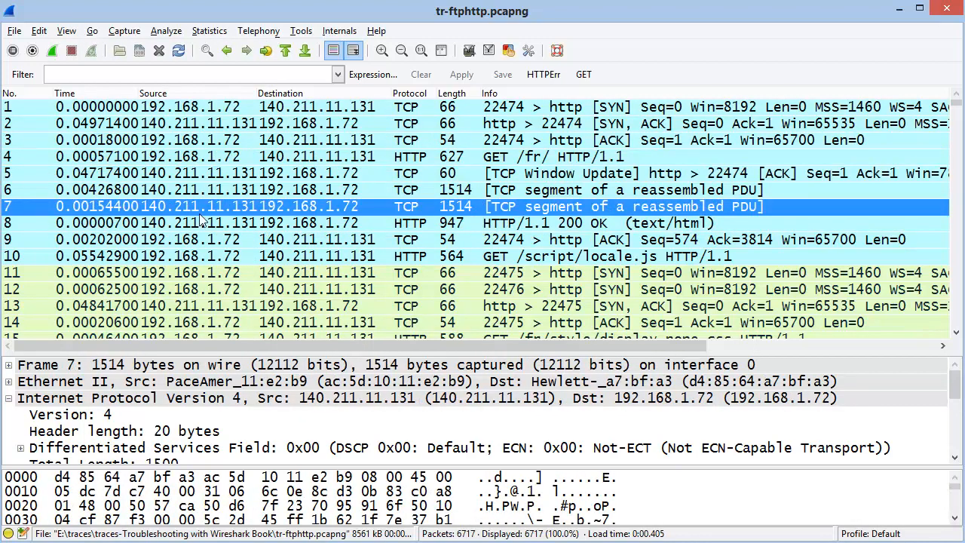
click(271, 223)
click(65, 31)
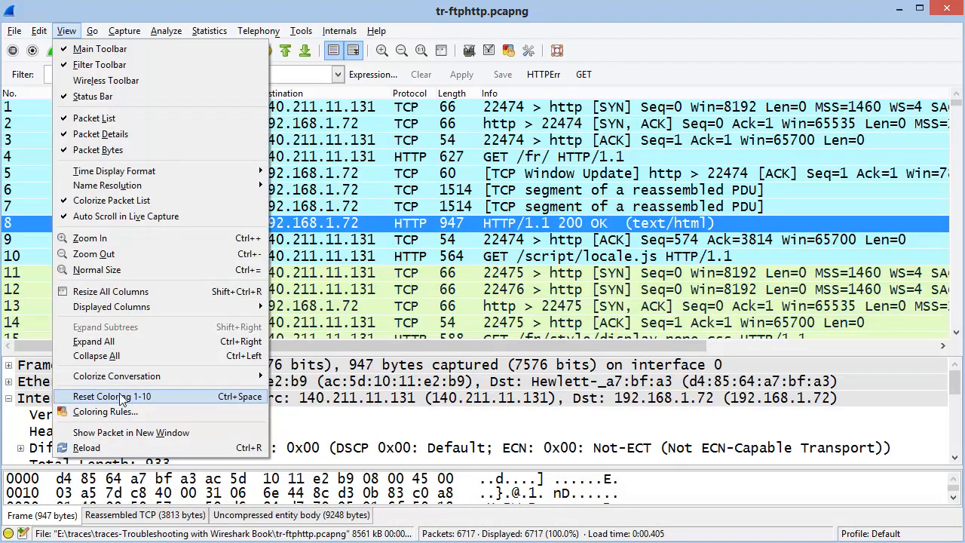
click(149, 396)
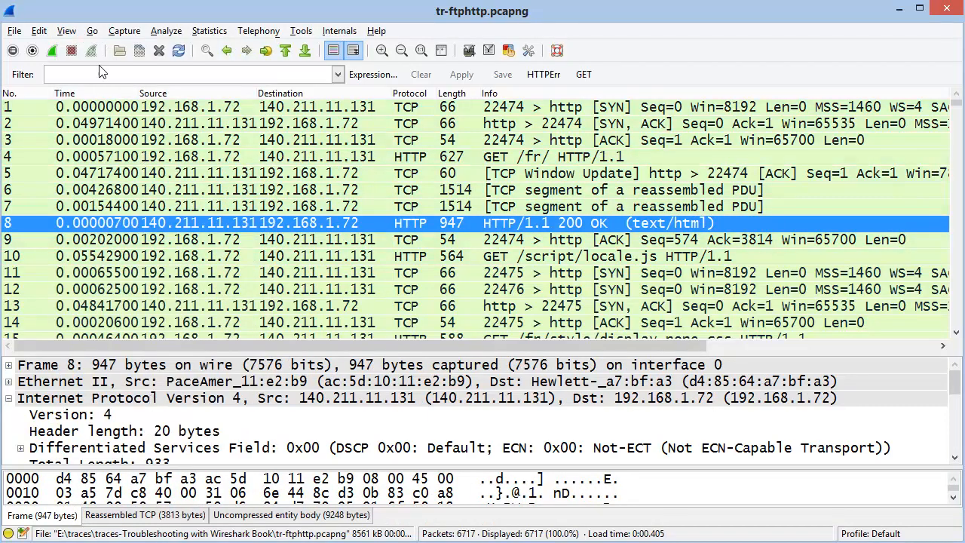
Show packet 8 in a new window, make that window taller to examine its details, and close it.
click(64, 34)
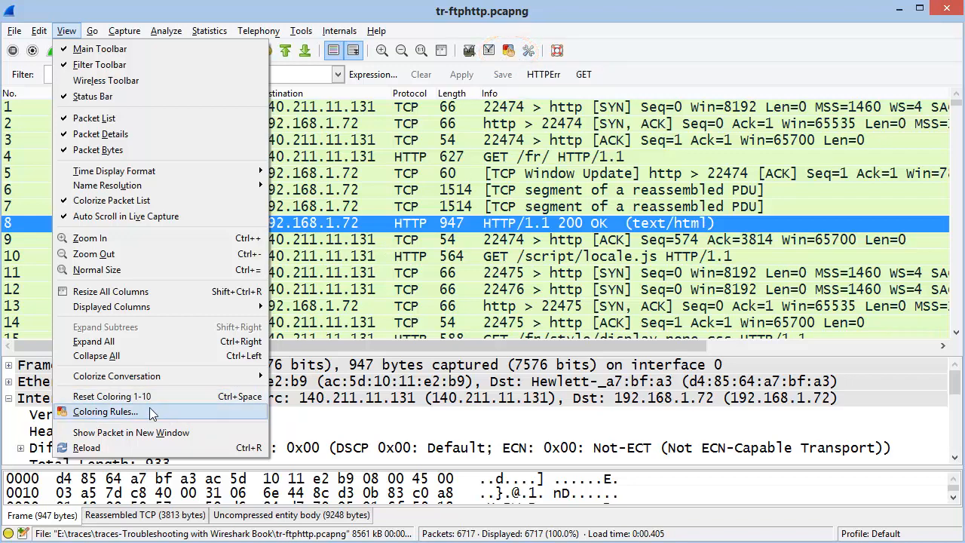
click(203, 434)
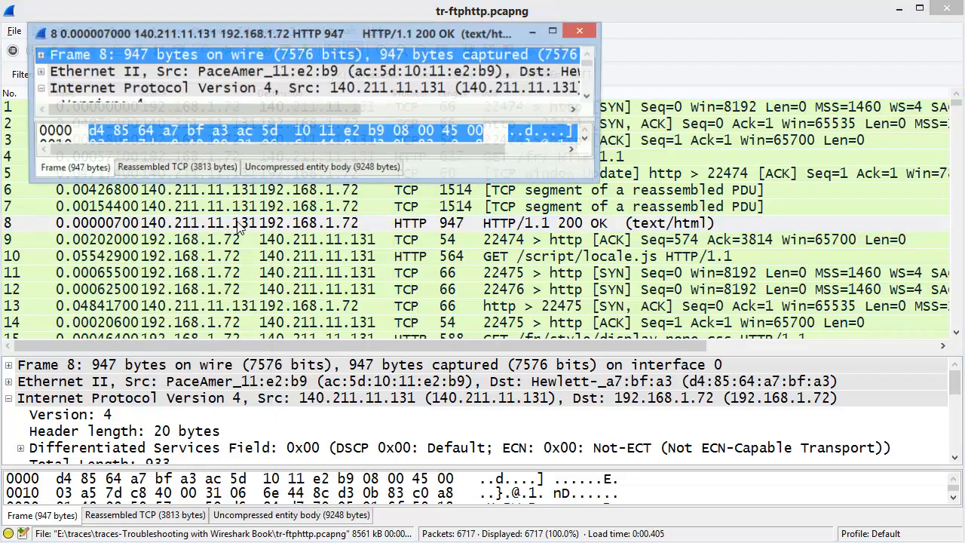
drag(267, 185, 275, 367)
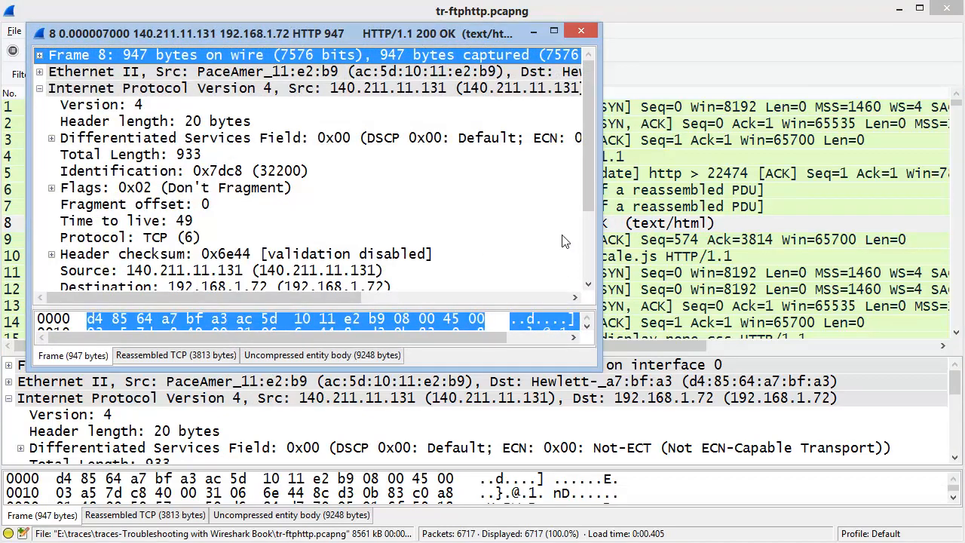
click(580, 32)
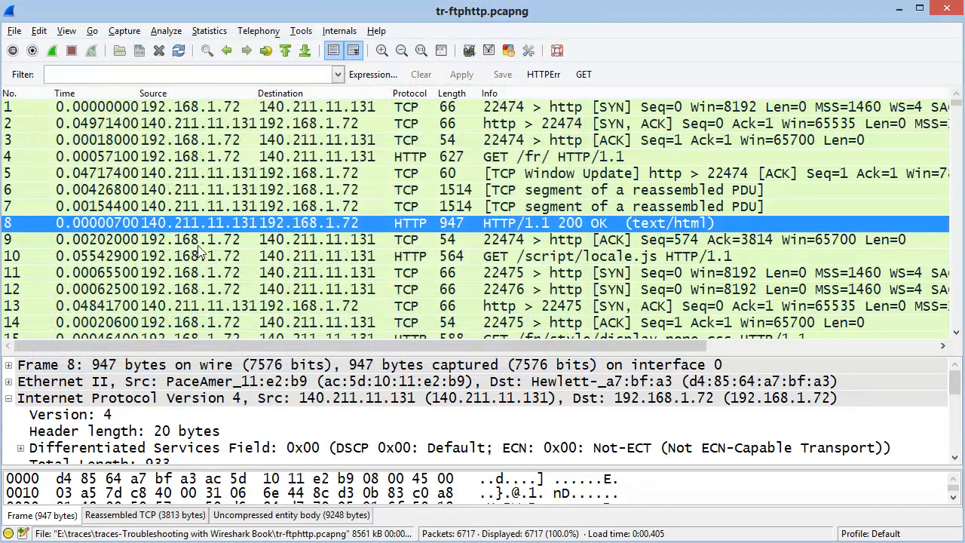
click(68, 30)
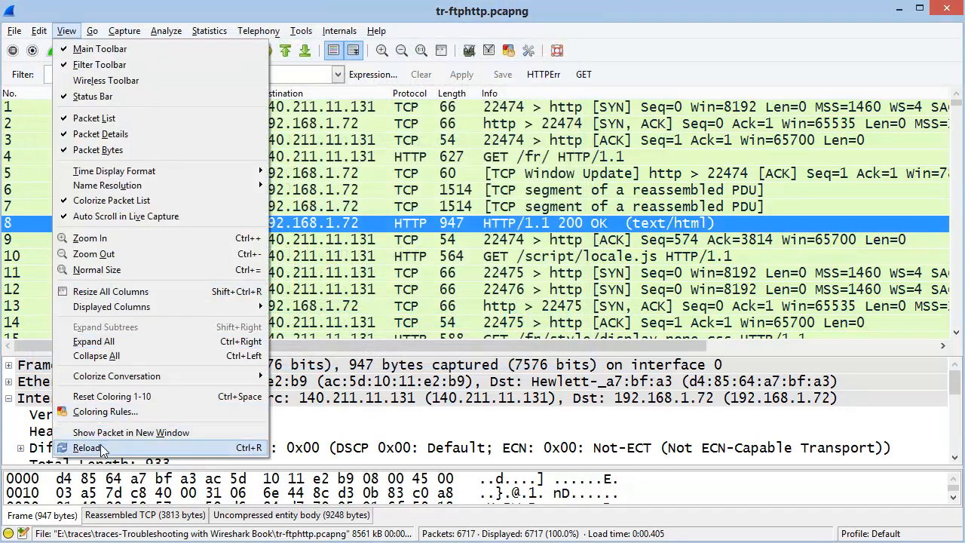
click(349, 160)
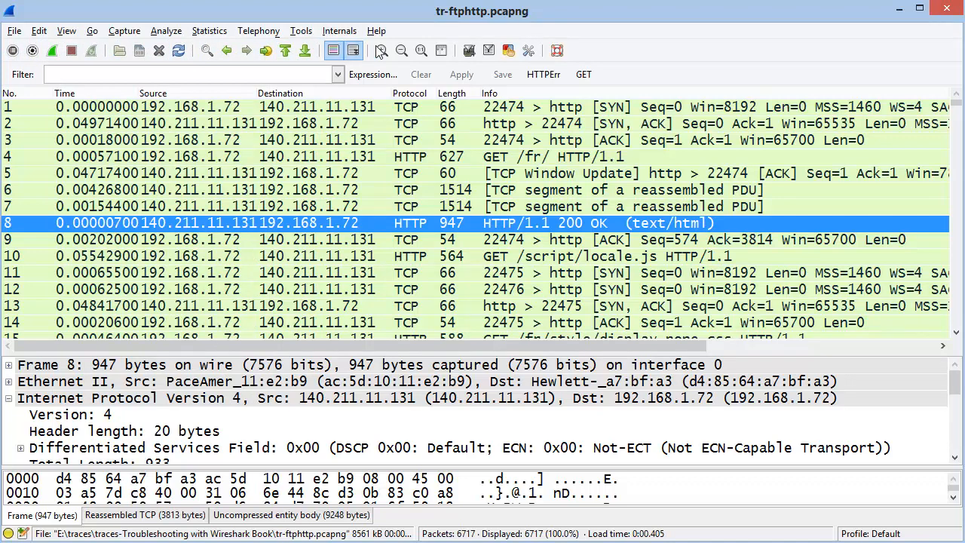
Select packet 13 and review its context commands and the commands for navigating between packets.
click(206, 306)
right_click(206, 305)
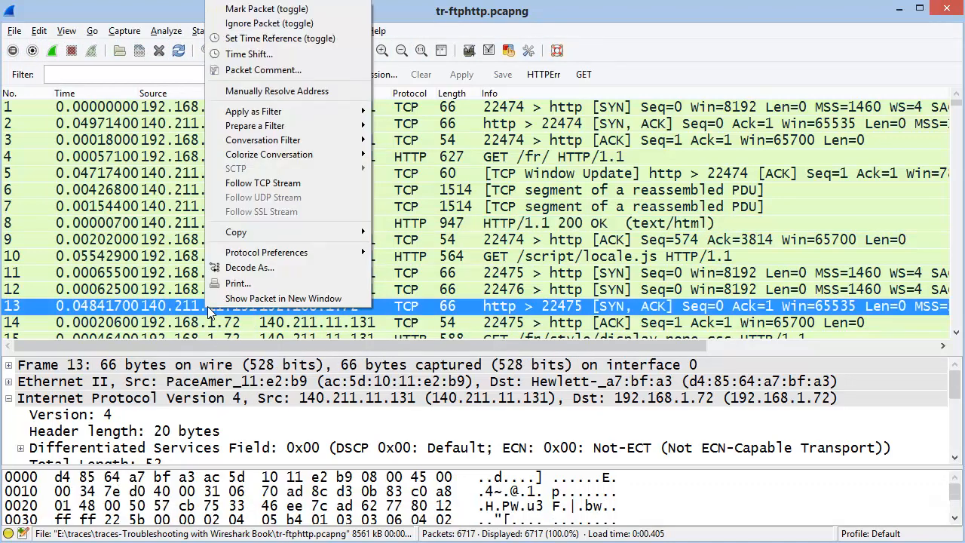
click(92, 31)
click(92, 31)
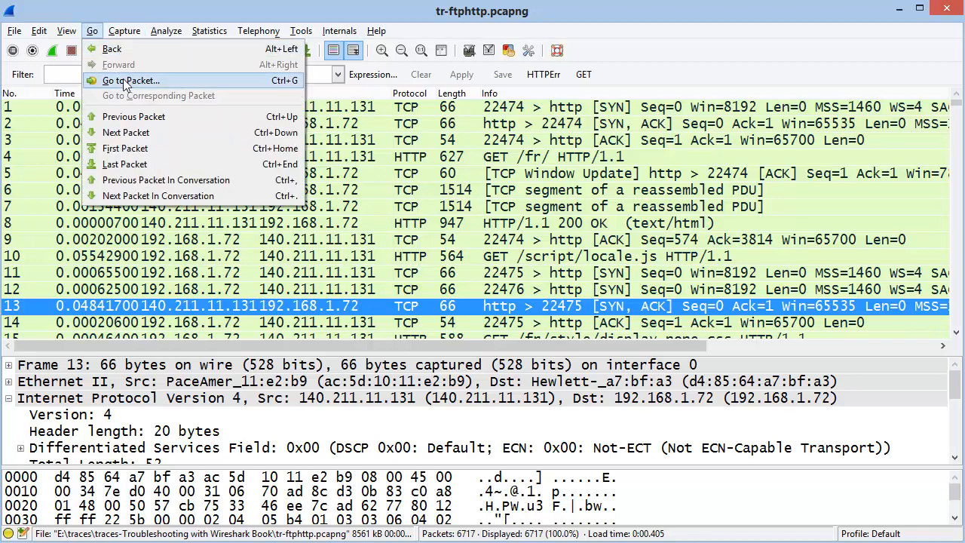
click(340, 168)
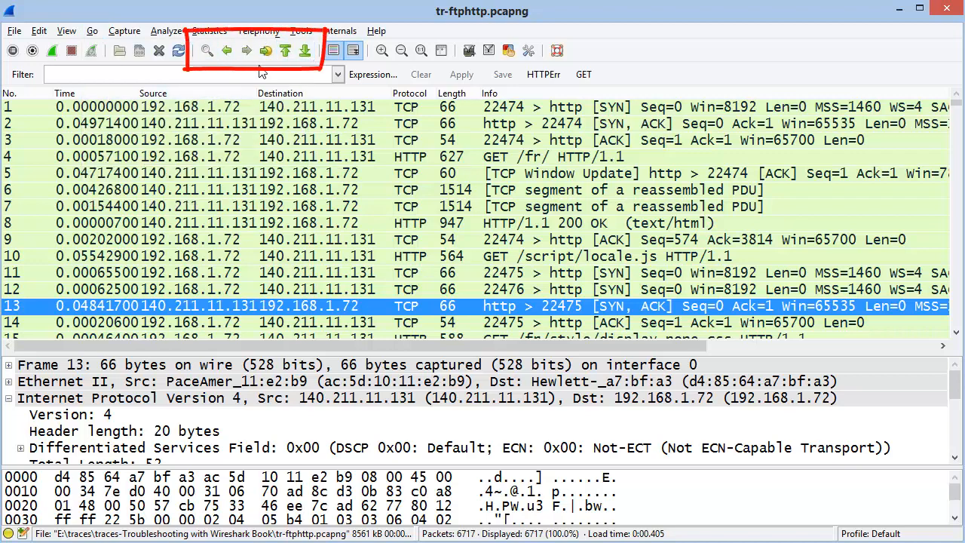
click(92, 32)
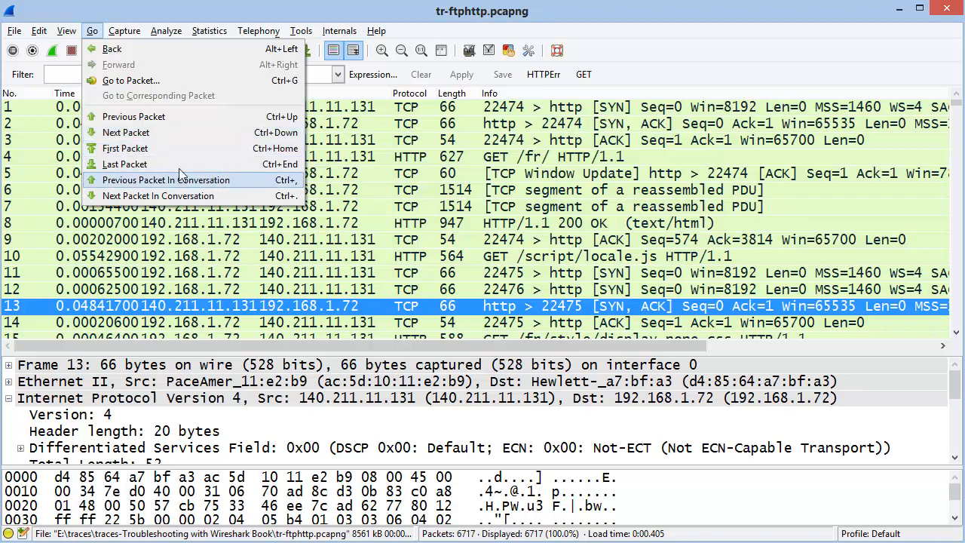
key(Escape)
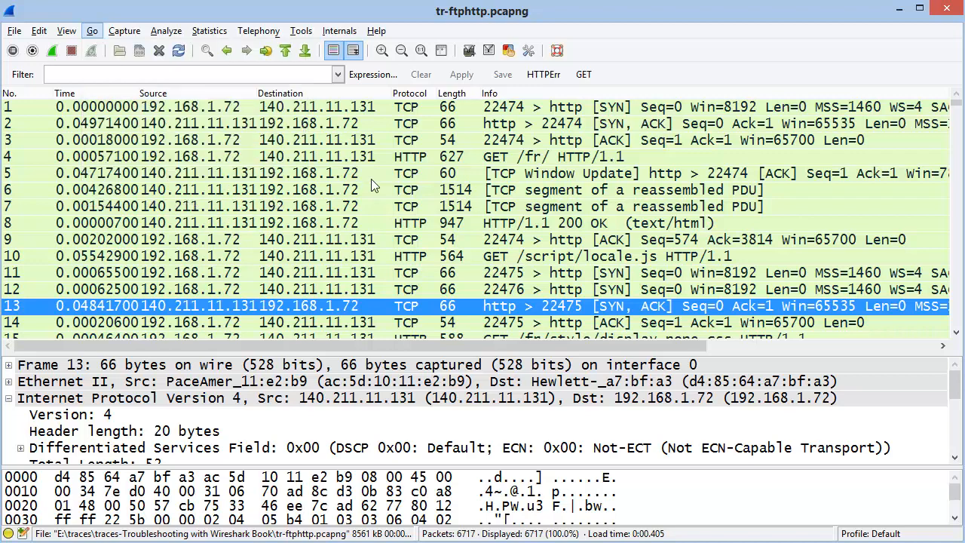
Review the capture and analysis commands, and view the Enabled Protocols list and close it.
click(122, 33)
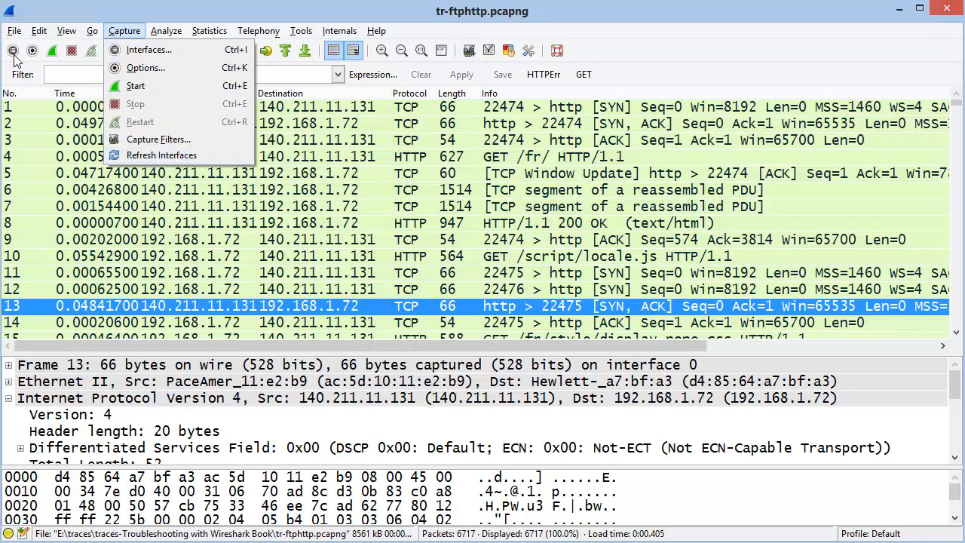
click(168, 35)
click(168, 37)
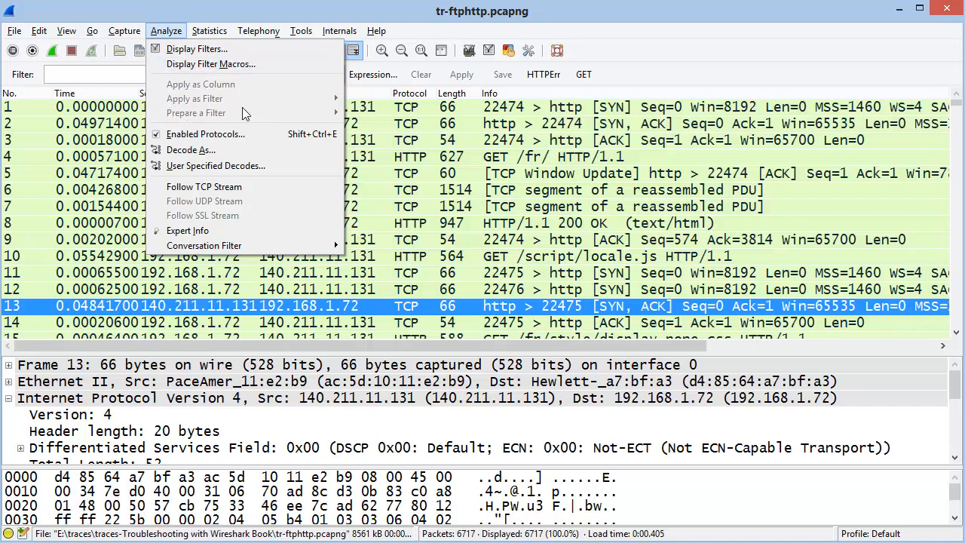
click(211, 135)
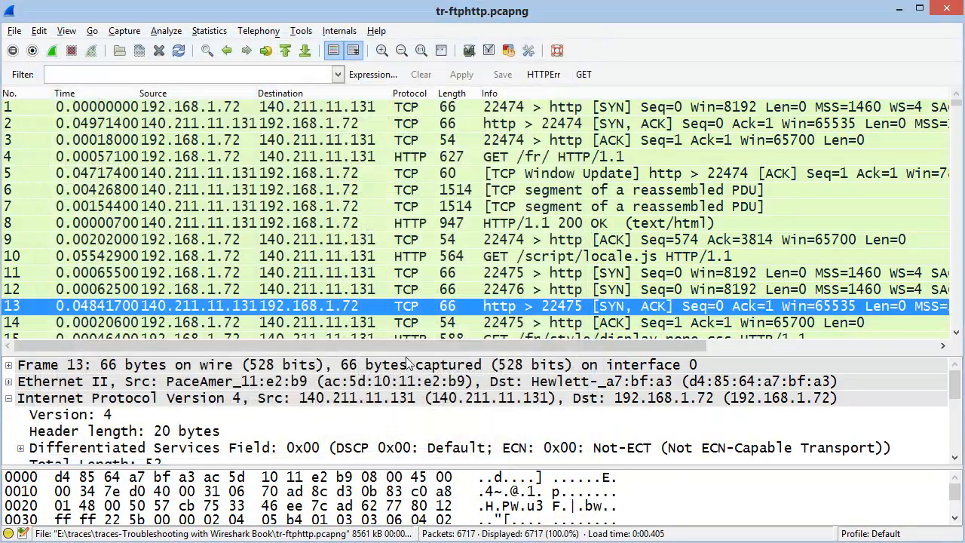
click(559, 447)
Examine the transport protocols offered by Decode As for packet 13 and close the dialog without applying a change.
click(165, 32)
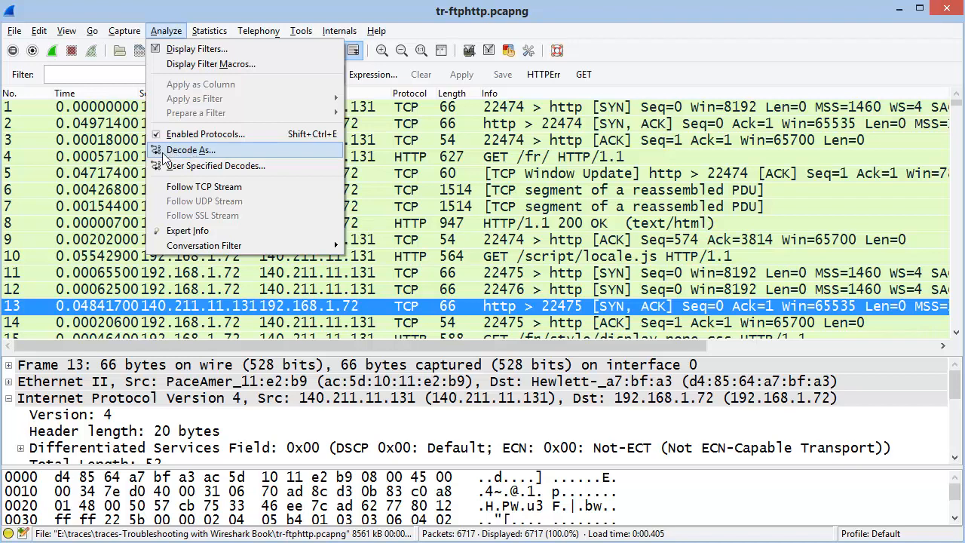
click(227, 153)
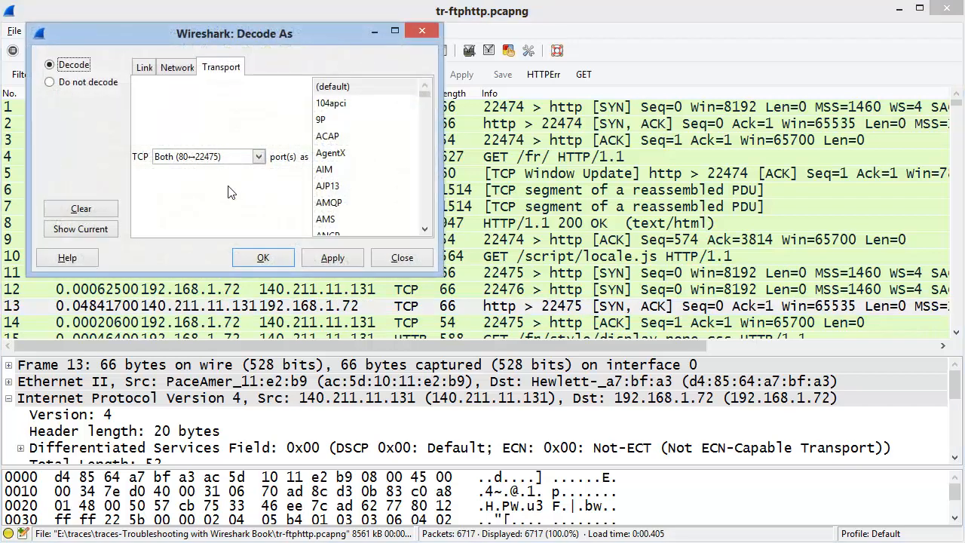
drag(429, 92, 429, 201)
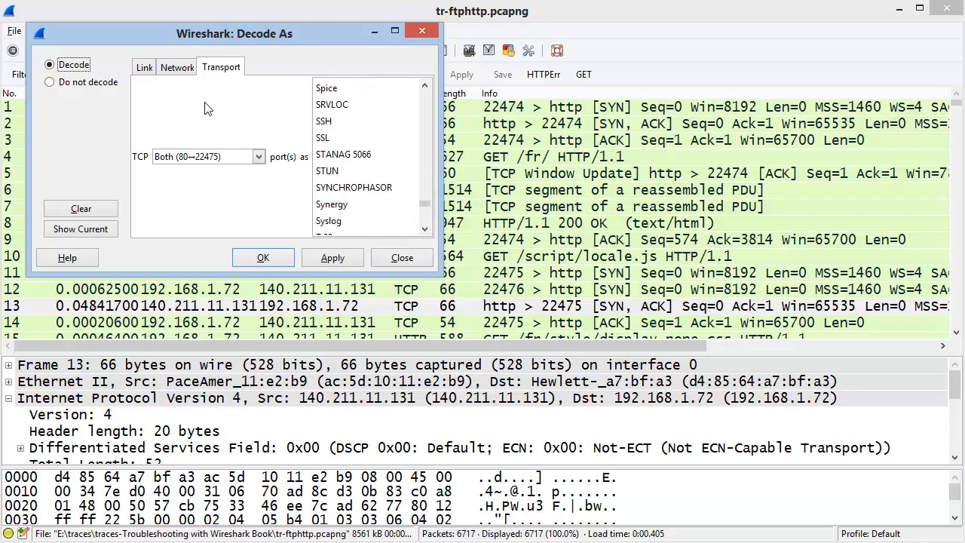
click(380, 263)
Review the Conversation Filter options available for the selected packet.
click(166, 31)
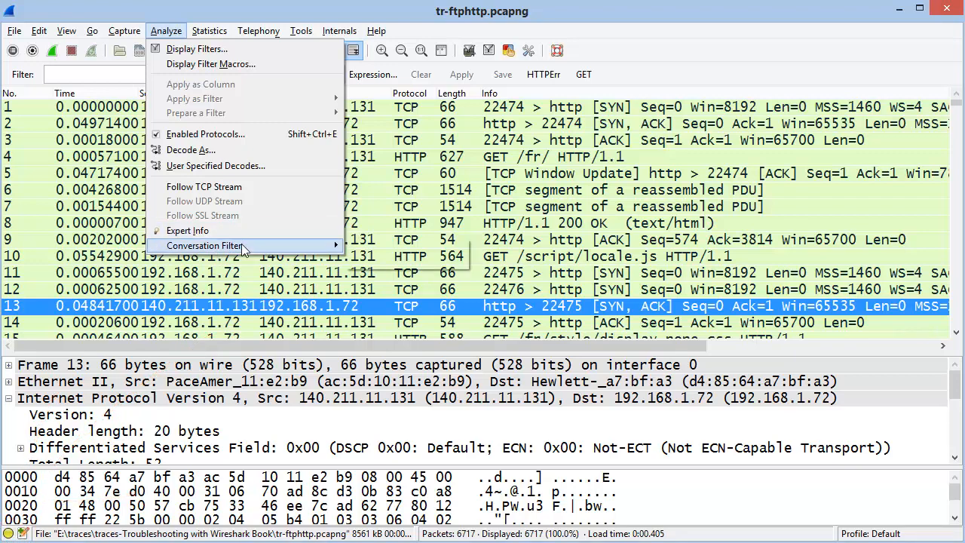
mouse_move(241, 246)
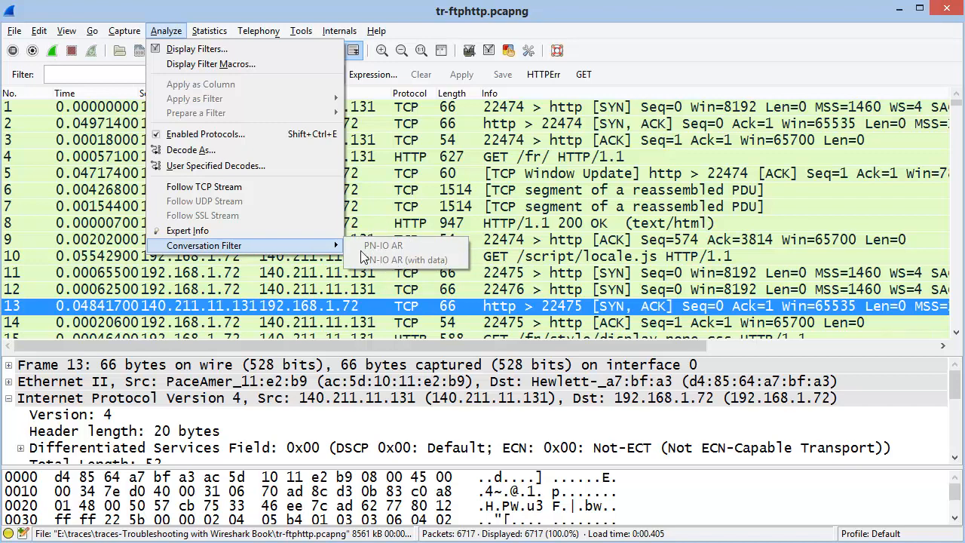
click(415, 220)
Show the capture file's statistics Summary, examine its file, time, capture and traffic details, and close it.
click(212, 31)
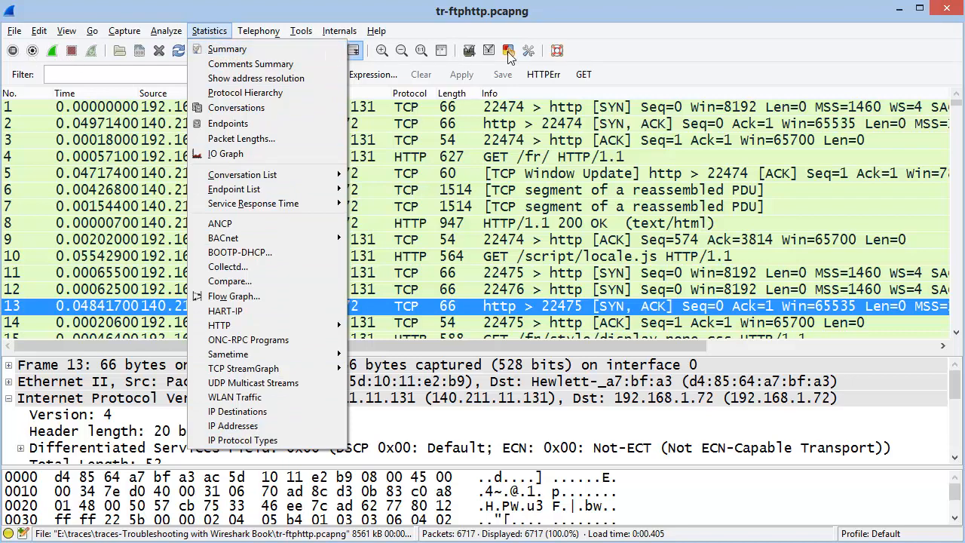
click(248, 50)
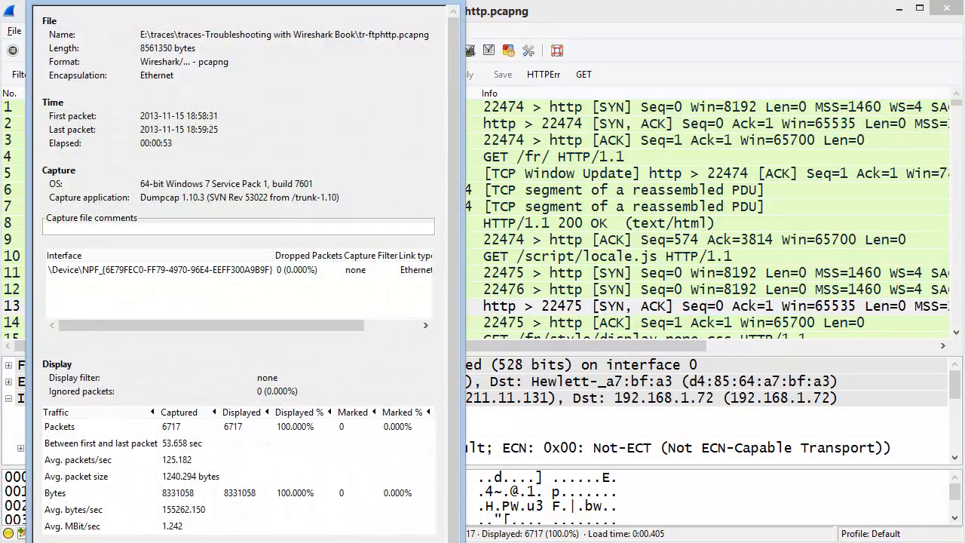
drag(237, 1, 254, 13)
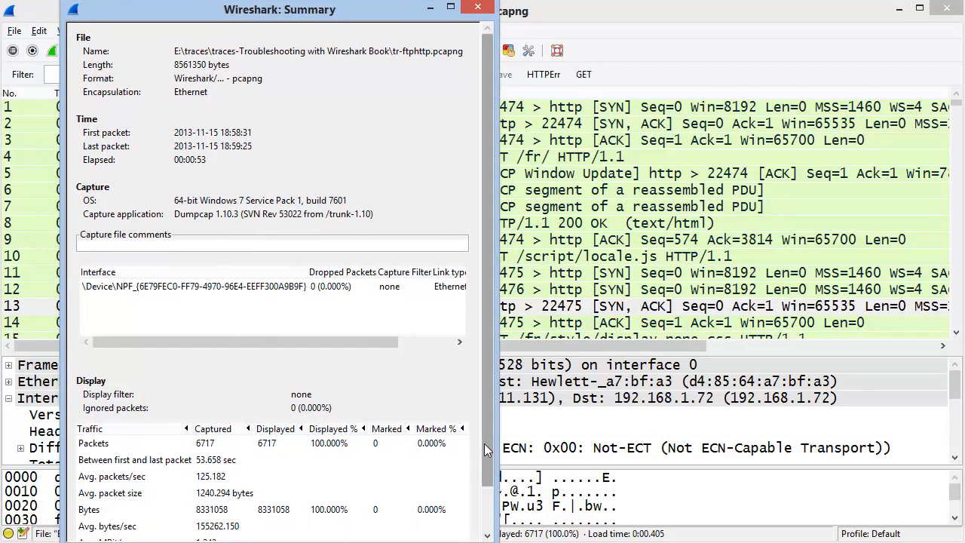
mouse_move(487, 451)
mouse_down()
mouse_move(490, 492)
mouse_move(495, 439)
mouse_up()
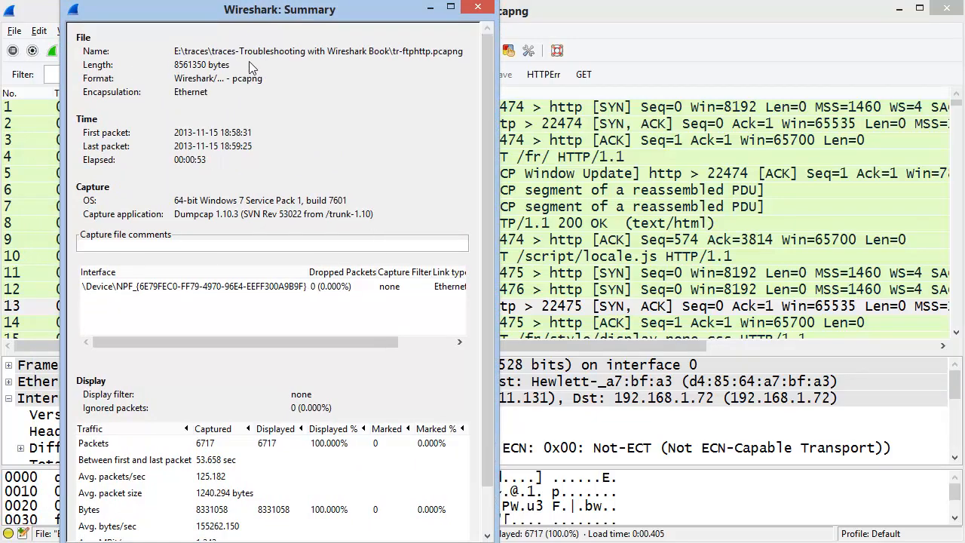
drag(489, 286, 490, 360)
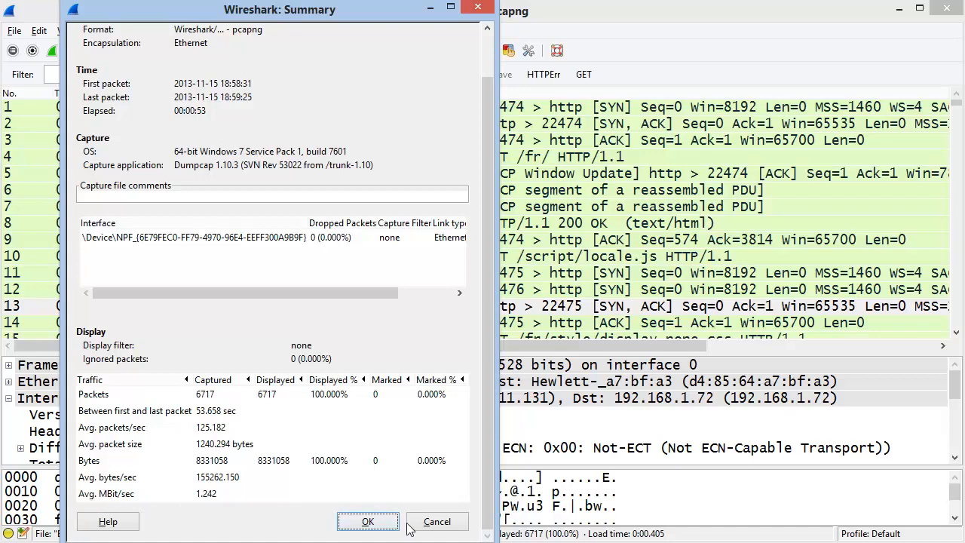
click(439, 524)
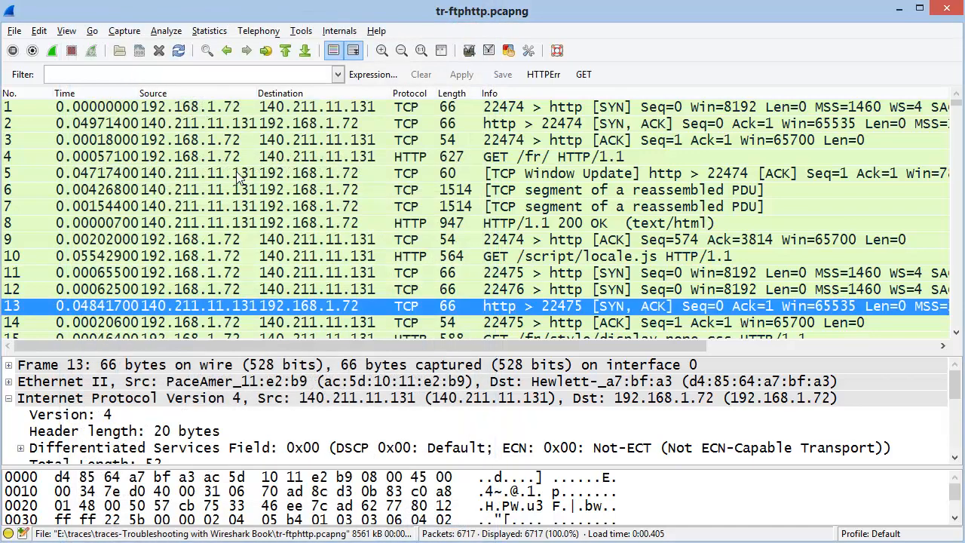
Show the Comments Summary, make its window taller to read through to the end, and close it.
click(217, 35)
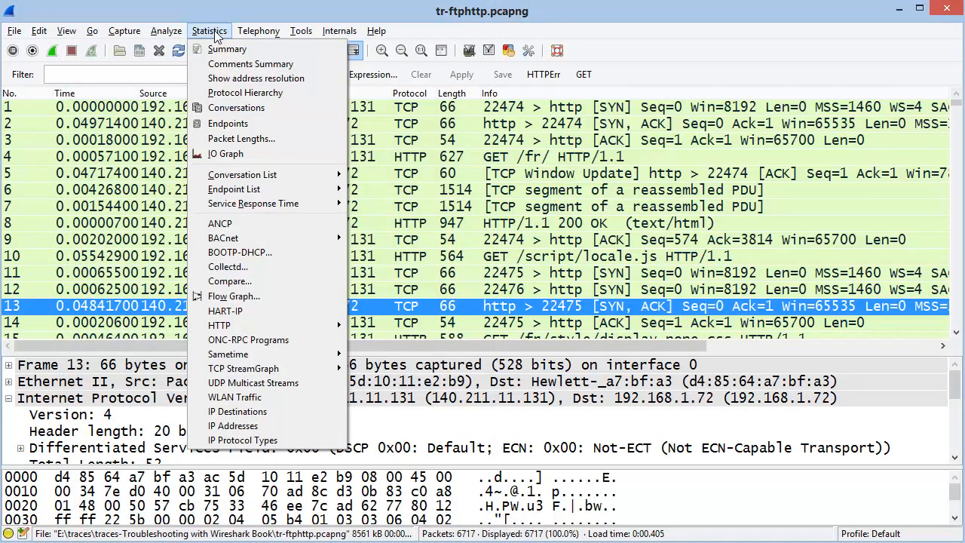
click(220, 65)
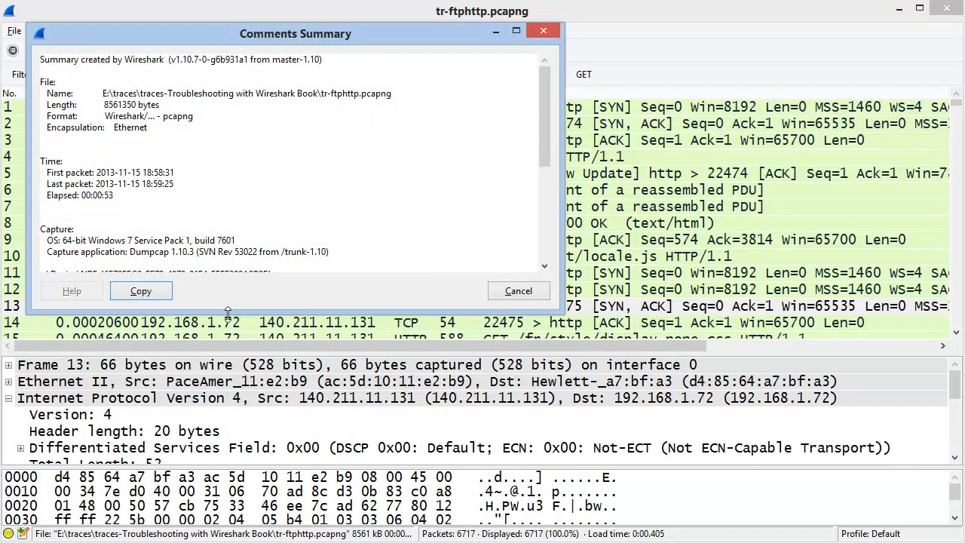
drag(228, 311, 225, 447)
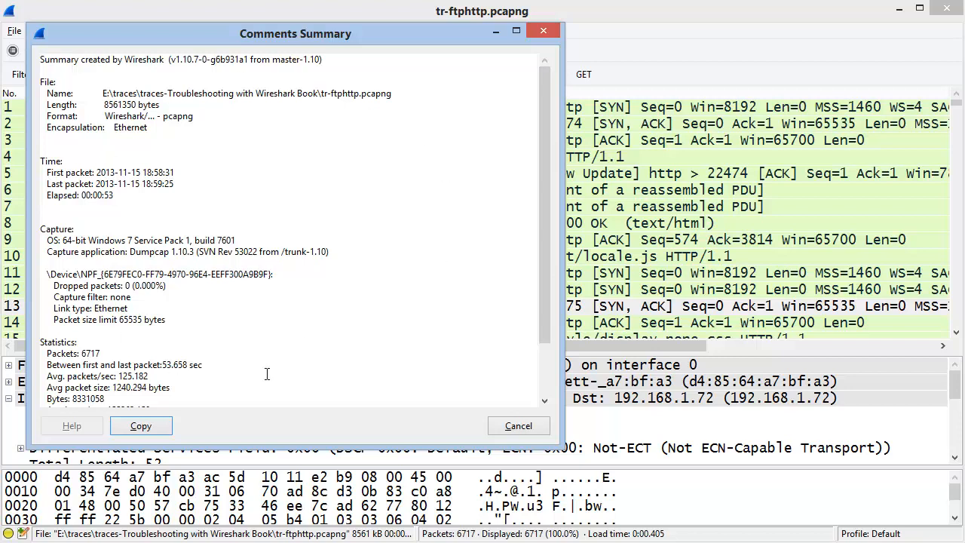
drag(543, 314, 542, 391)
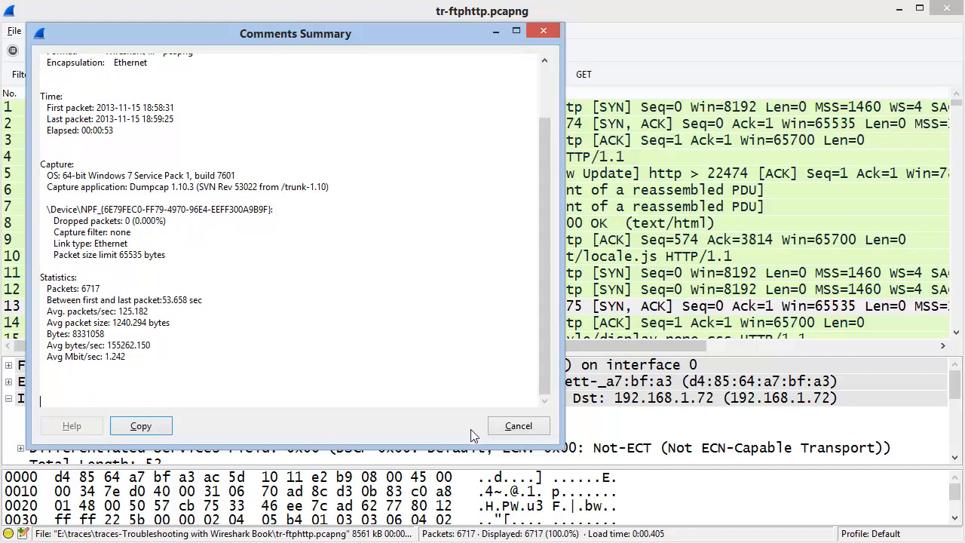
click(517, 428)
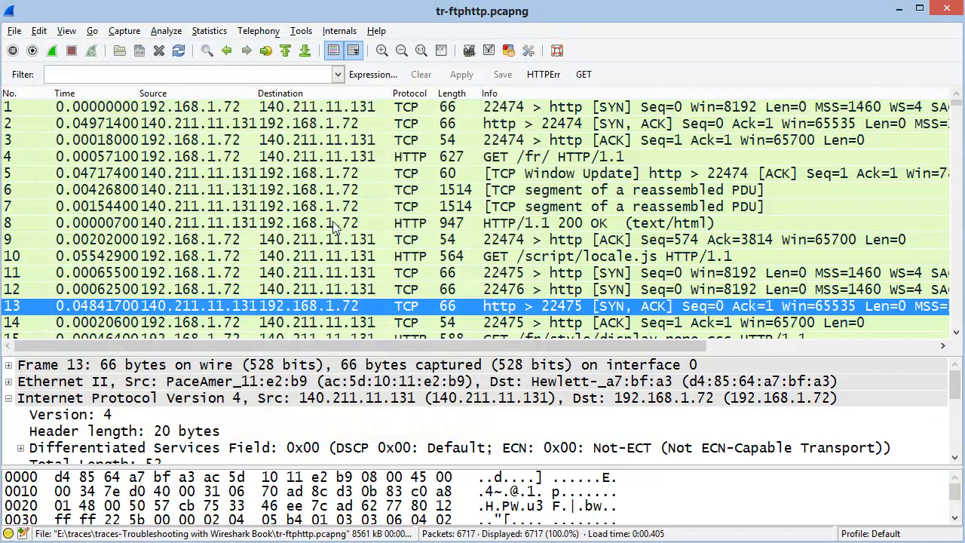
View the address resolution host information for the capture and close it.
click(208, 31)
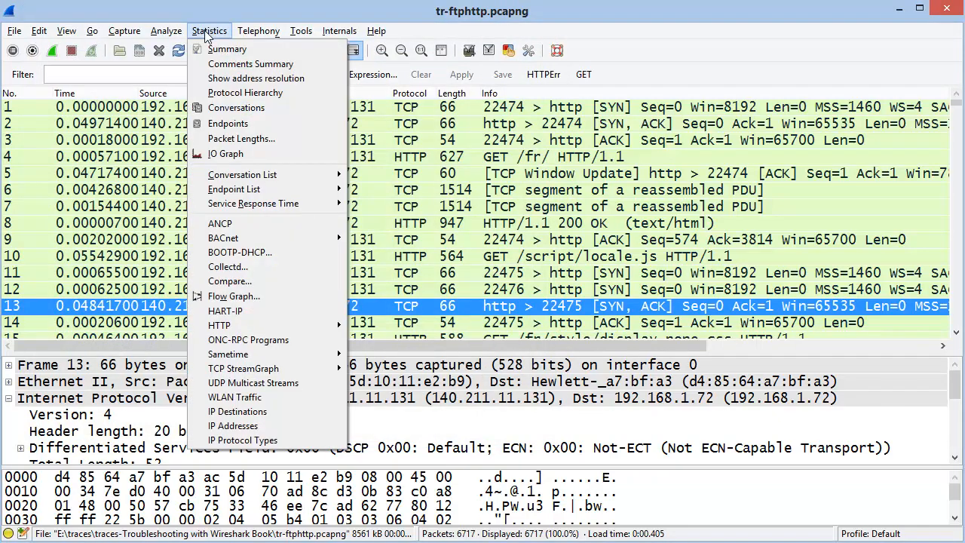
click(315, 78)
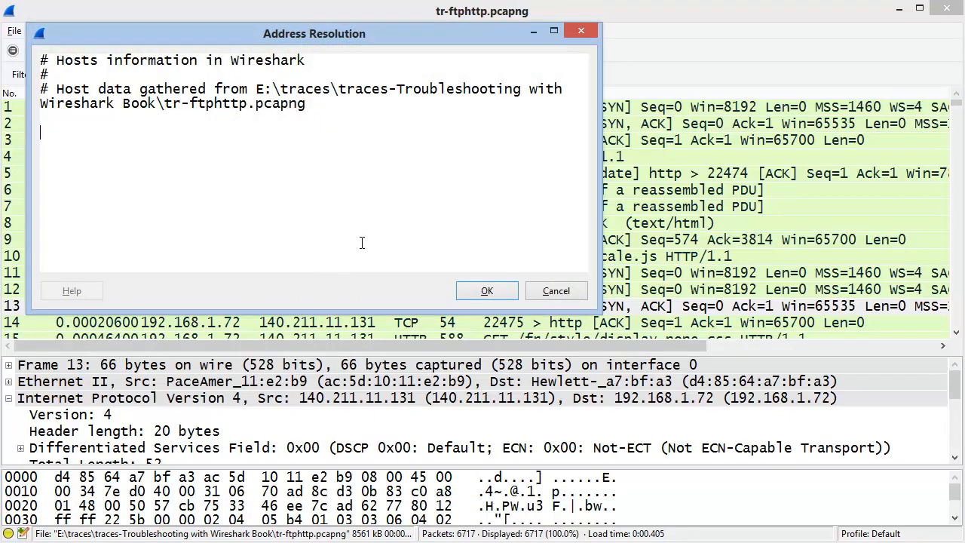
click(558, 292)
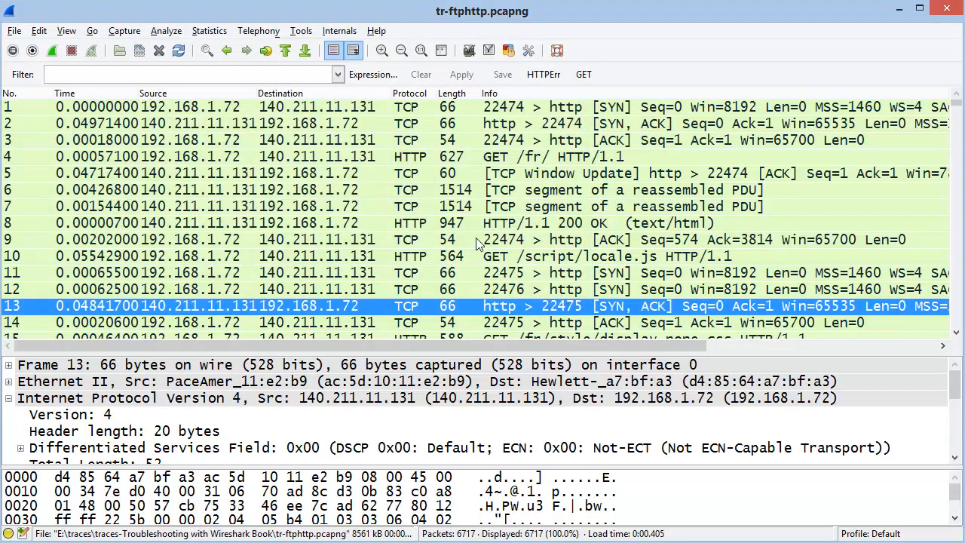
Enable name resolution for the network layer.
click(64, 32)
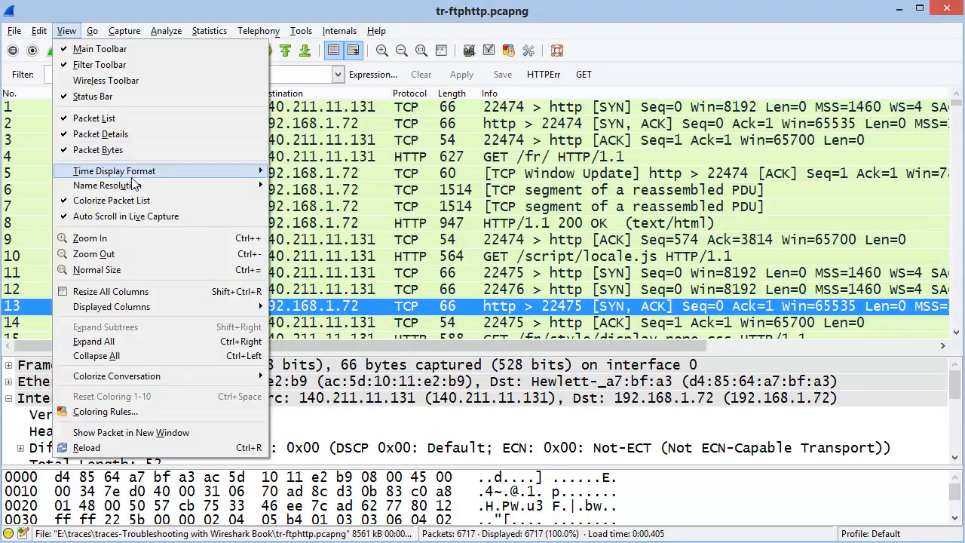
mouse_move(226, 185)
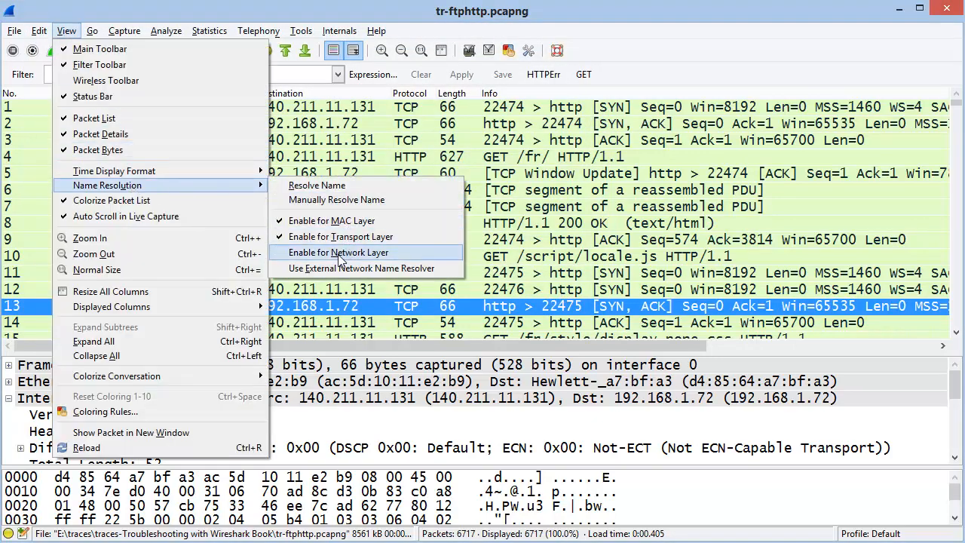
click(402, 258)
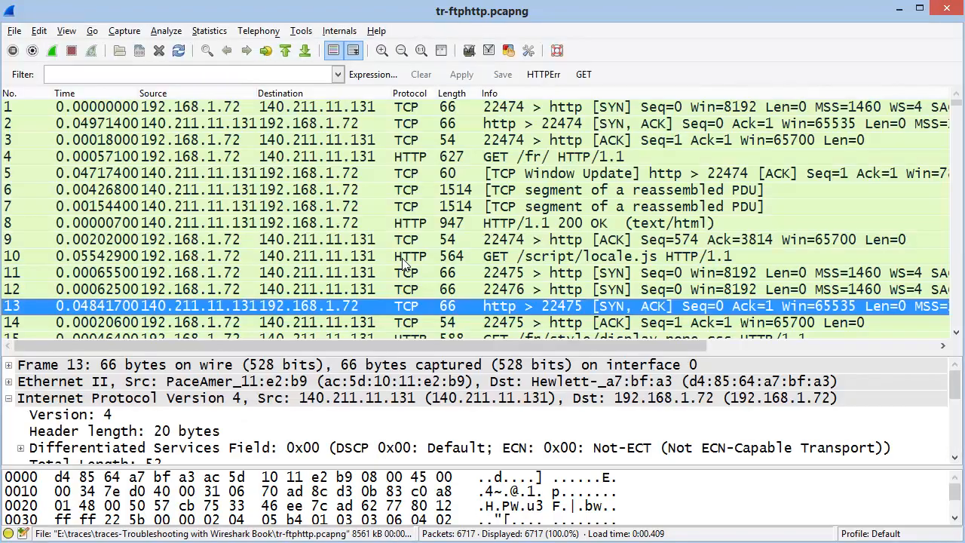
Check the address resolution host information again with network layer resolution enabled, and close it.
click(209, 32)
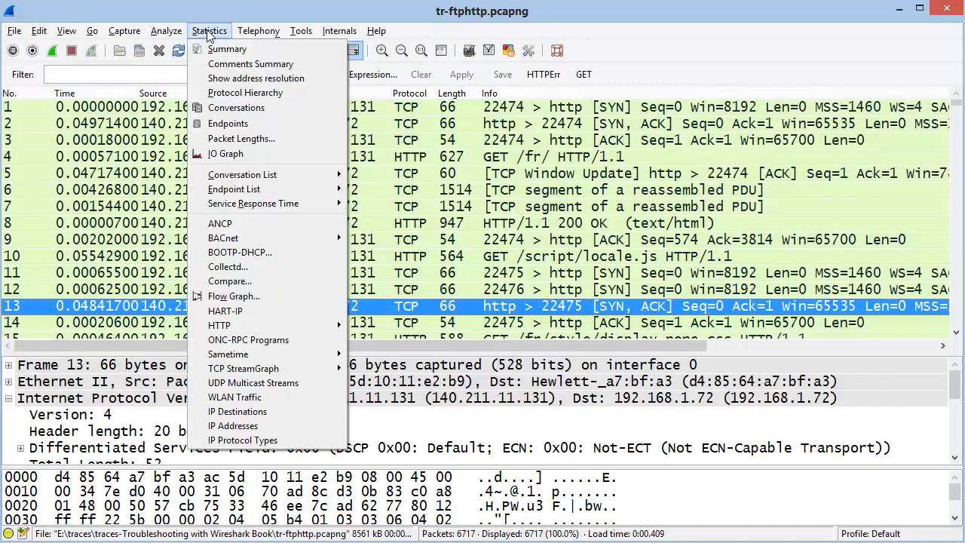
click(222, 79)
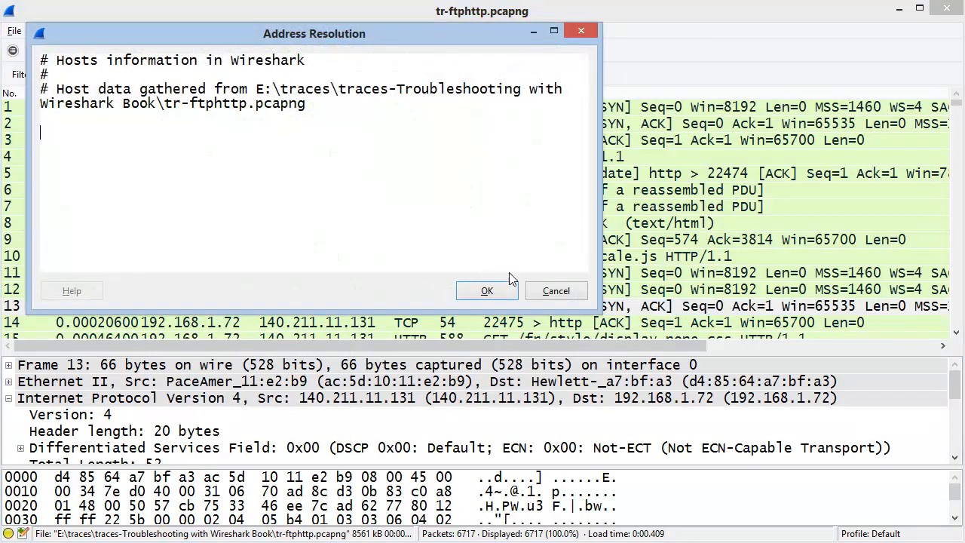
click(564, 292)
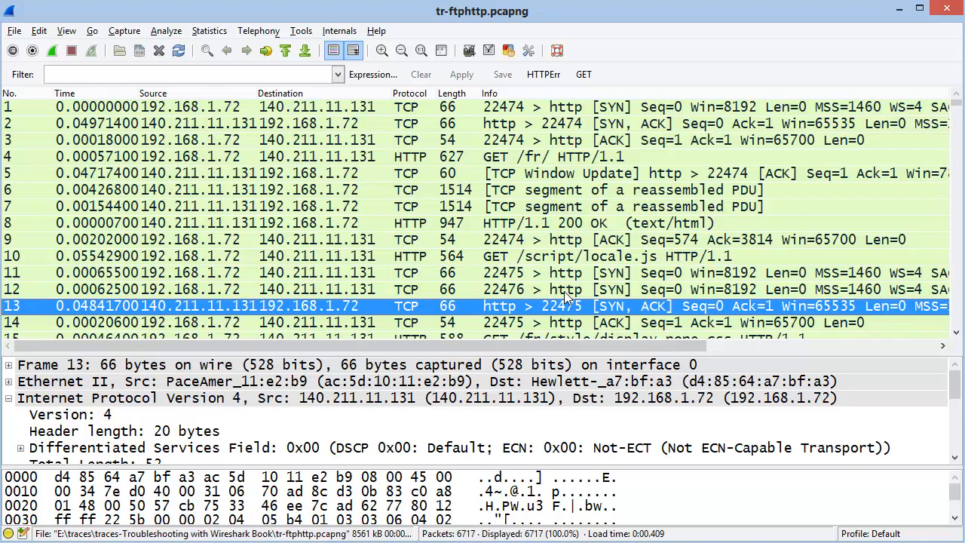
Reload the capture, view its address resolution host list in an enlarged window, and close it.
click(179, 51)
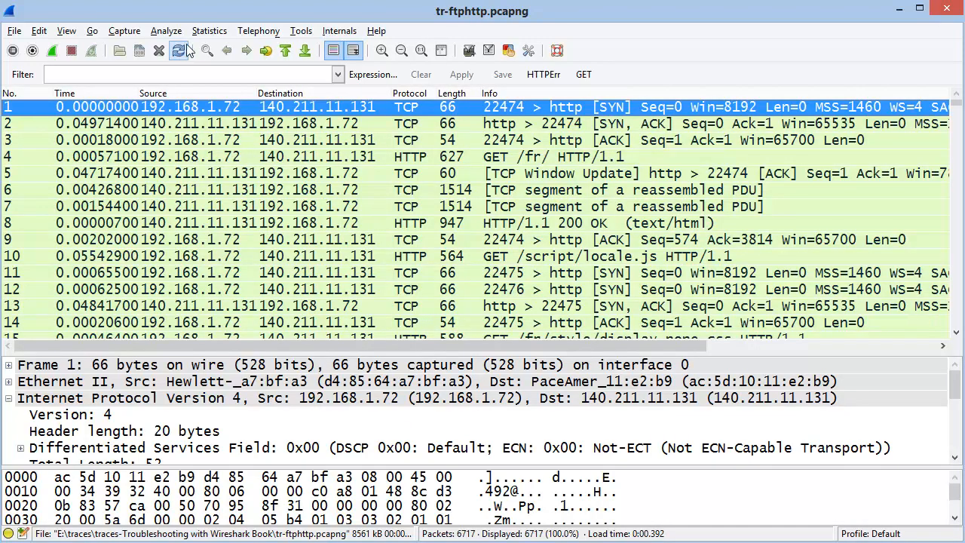
click(226, 35)
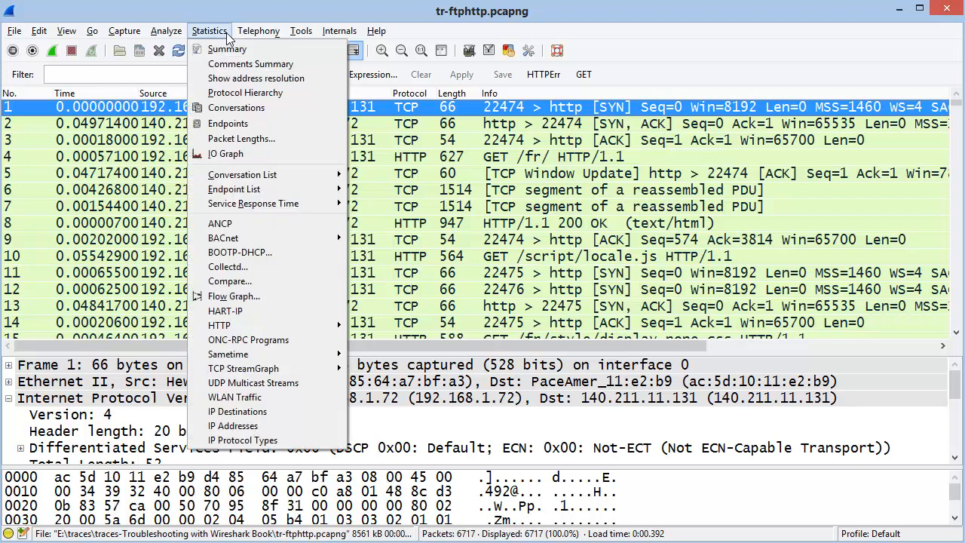
click(233, 79)
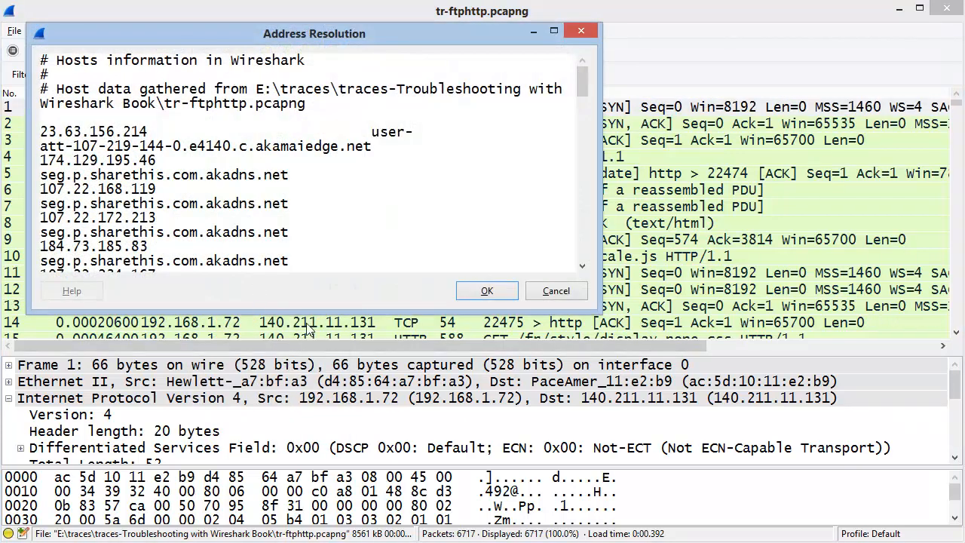
drag(313, 311, 321, 492)
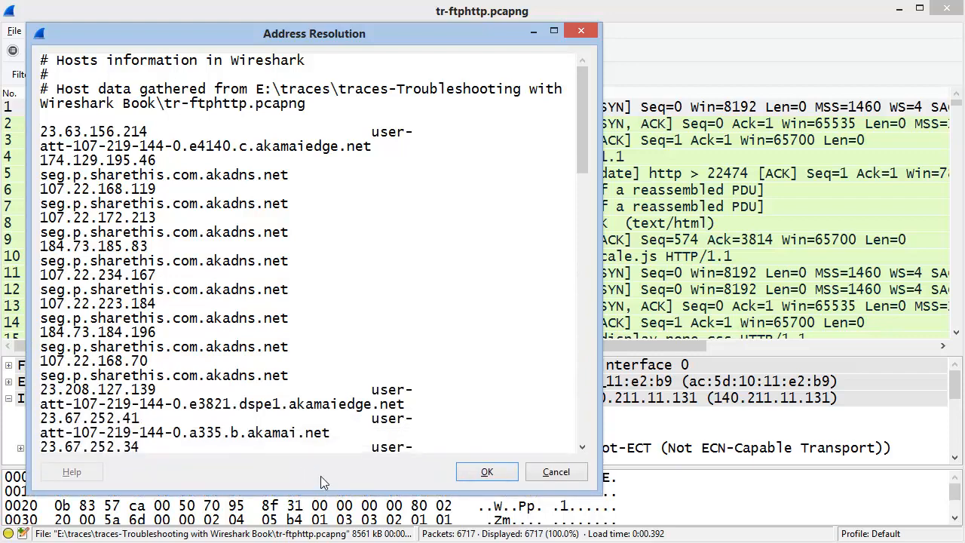
drag(599, 330, 862, 309)
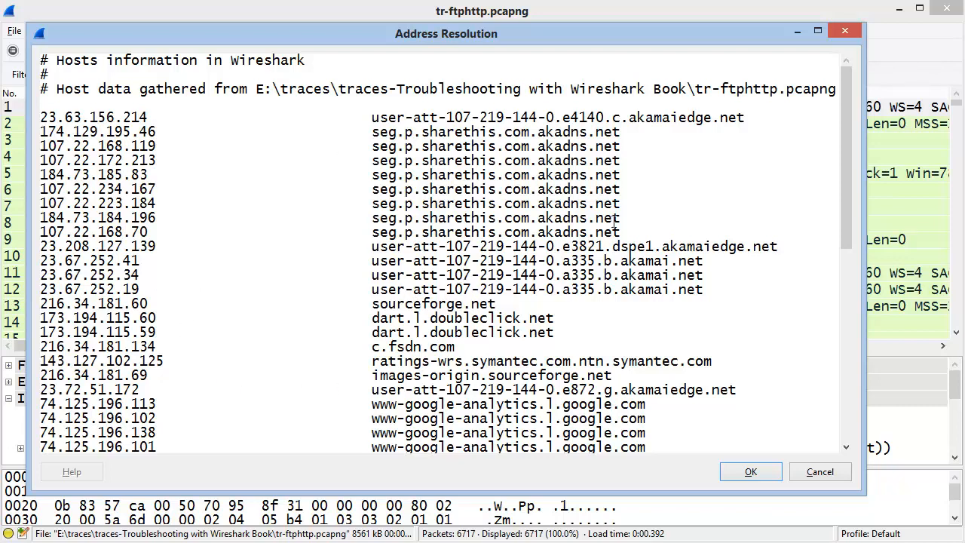
click(821, 472)
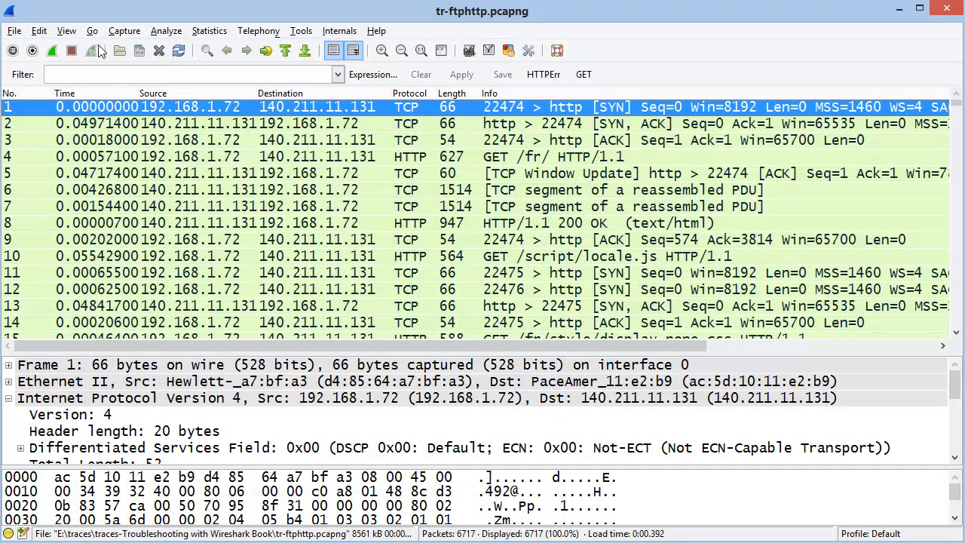
Disable name resolution for the network layer.
click(66, 31)
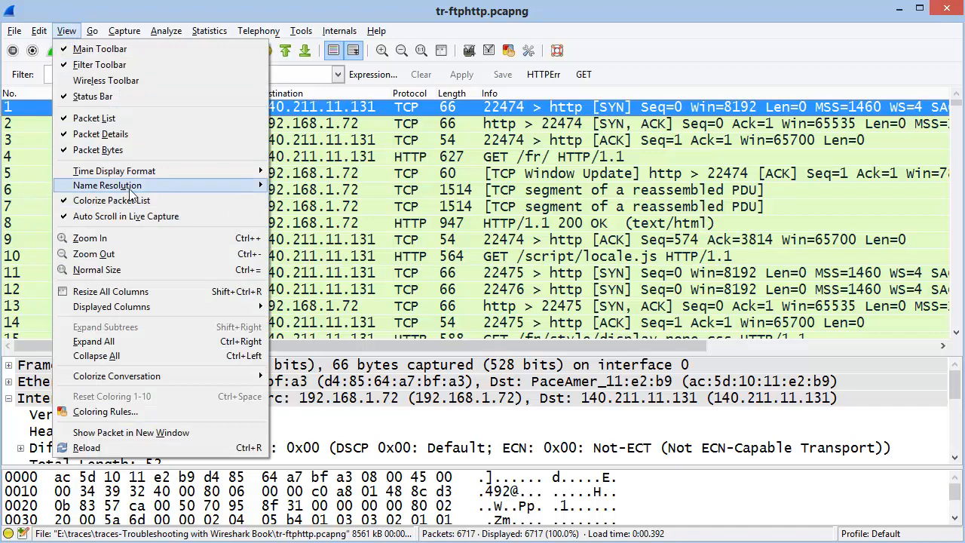
mouse_move(256, 186)
click(338, 252)
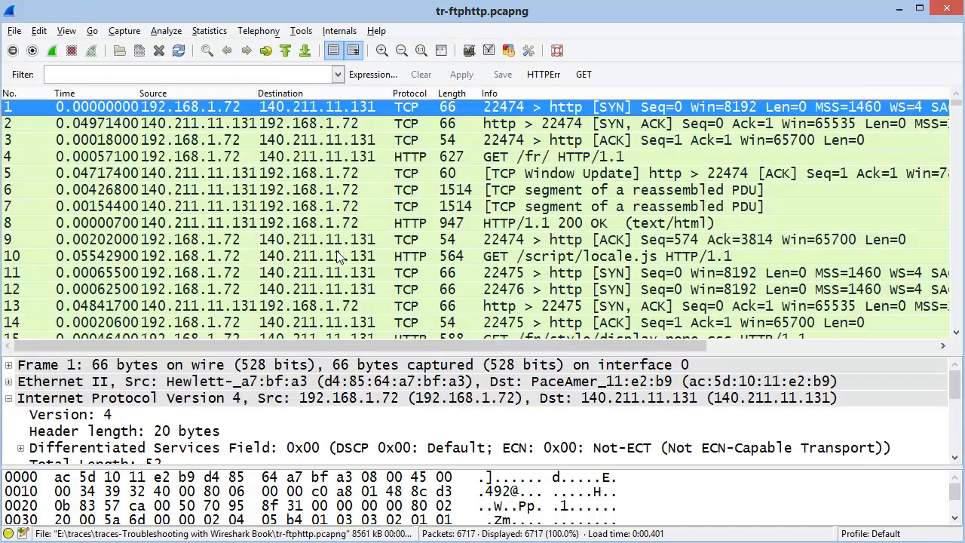
Check the address resolution host information with network layer resolution disabled, and close it.
click(213, 36)
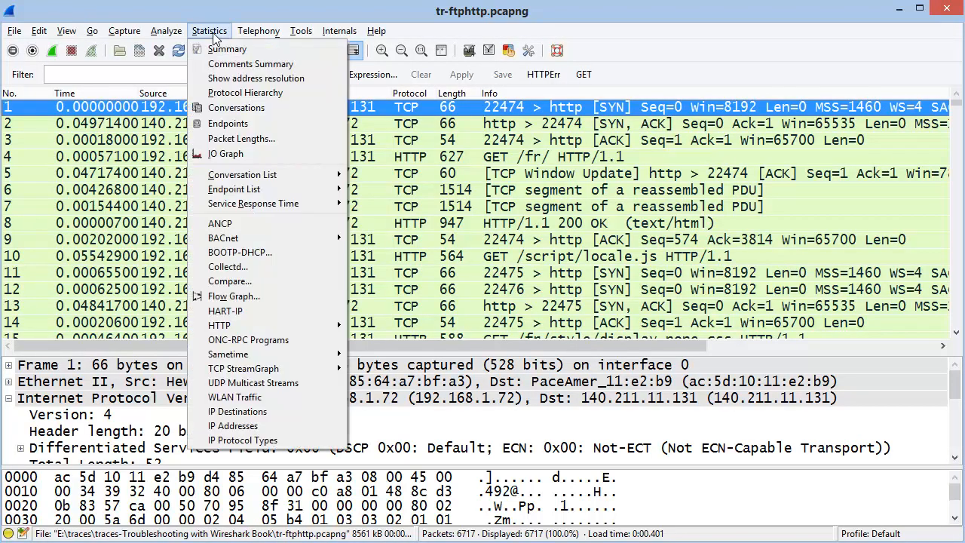
click(221, 78)
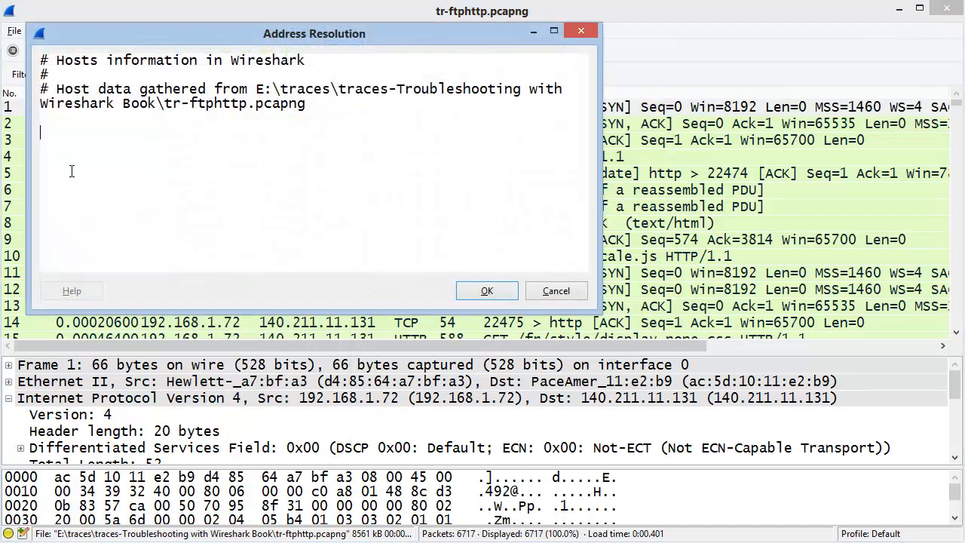
click(558, 292)
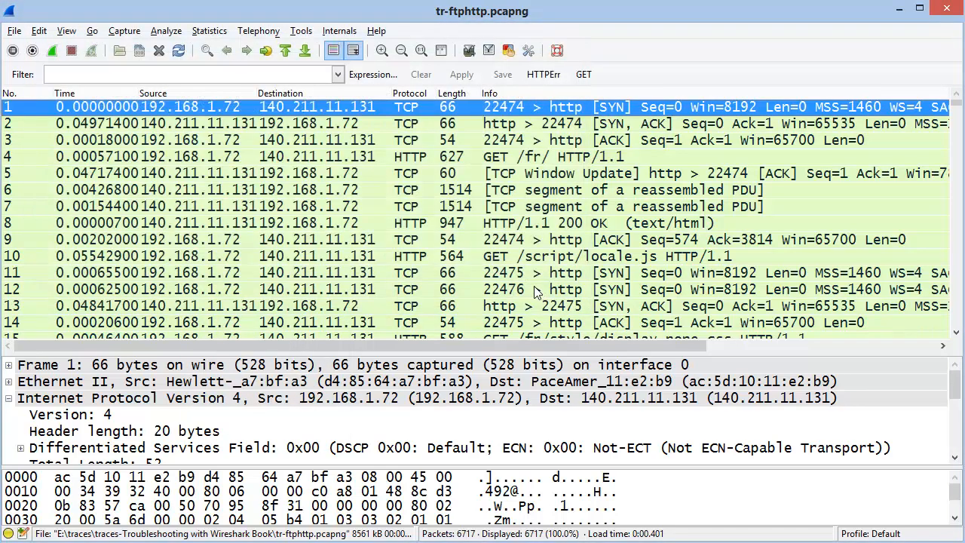
View the Protocol Hierarchy statistics, look at the Apply as Filter options for Line-based text data, and close the window.
click(211, 37)
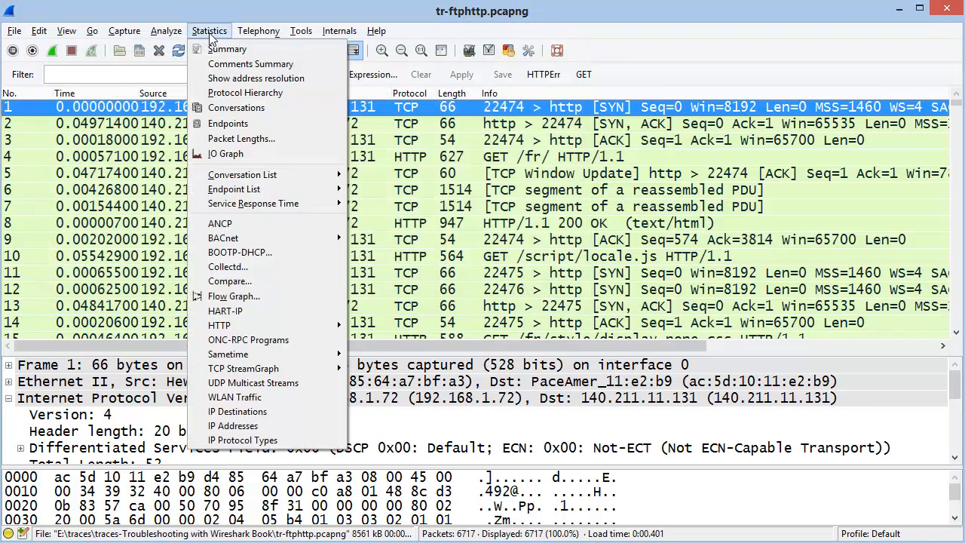
click(221, 96)
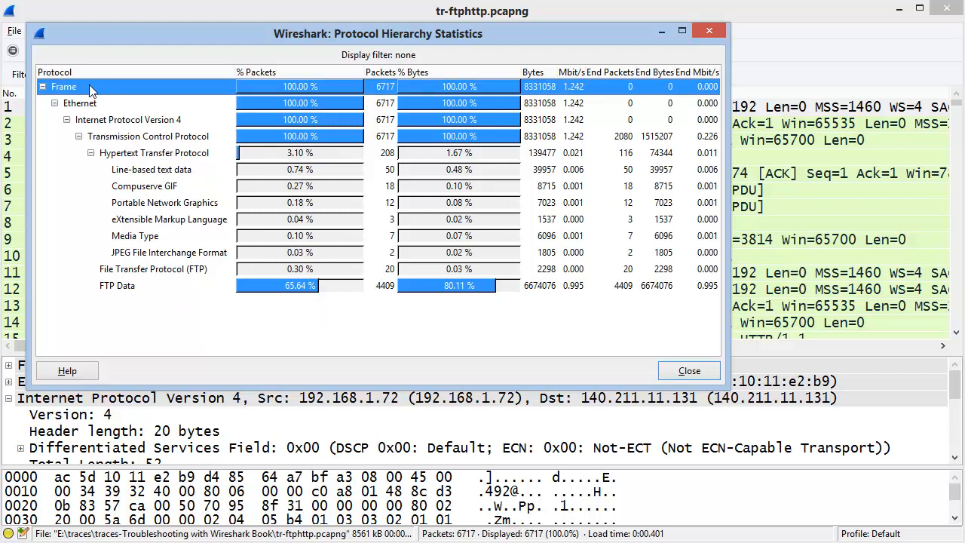
right_click(138, 176)
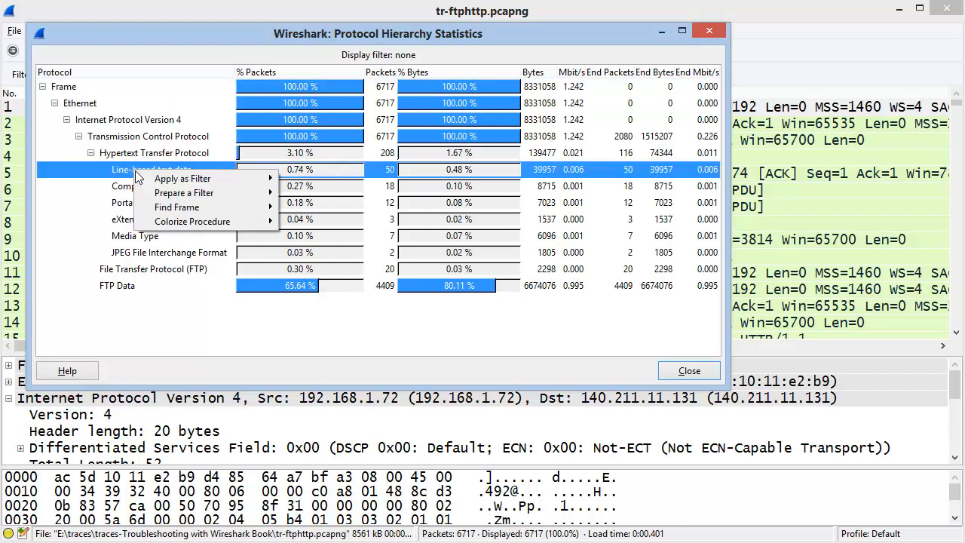
mouse_move(221, 179)
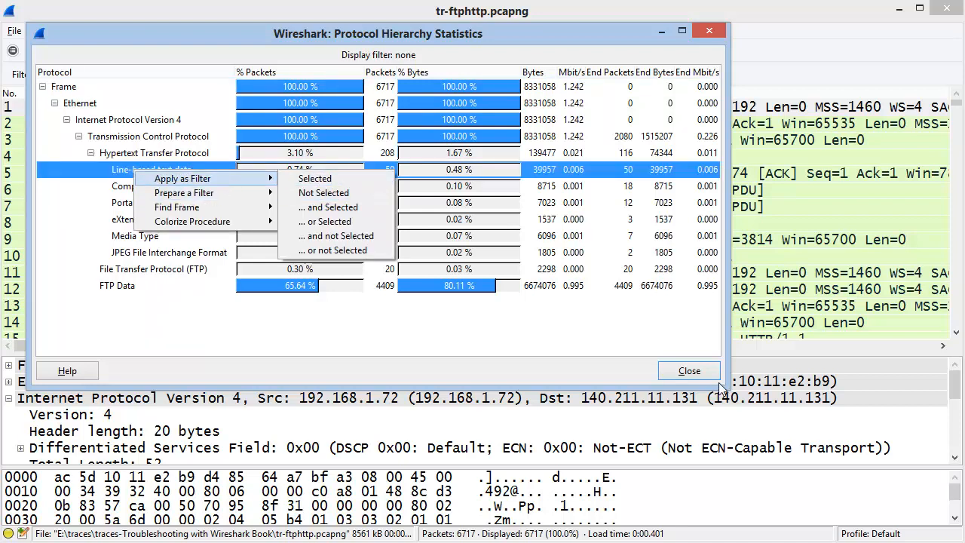
click(696, 375)
click(689, 371)
View the Ethernet conversations in the capture and close the Conversations window.
click(211, 32)
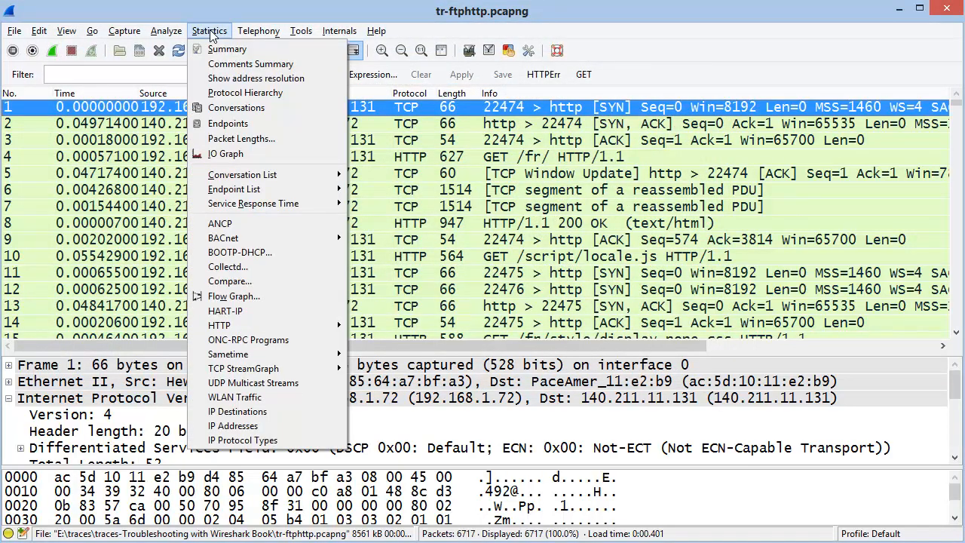
click(237, 107)
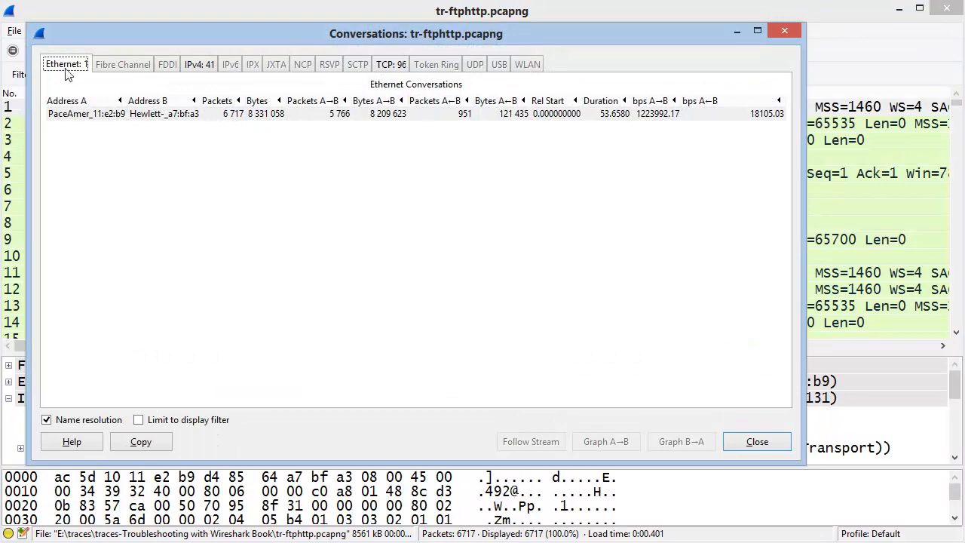
click(757, 442)
View the Ethernet endpoints in the capture and close the Endpoints window.
click(210, 31)
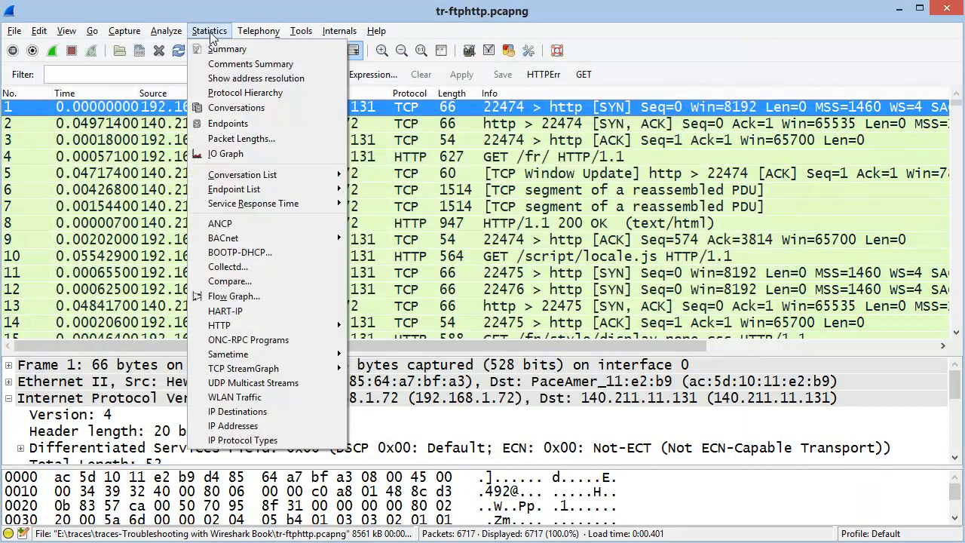
click(222, 125)
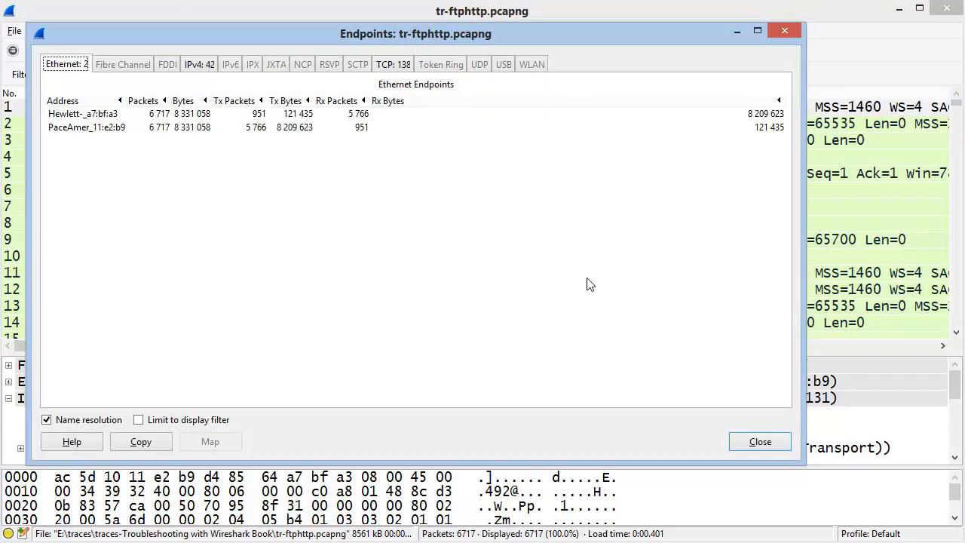
click(757, 442)
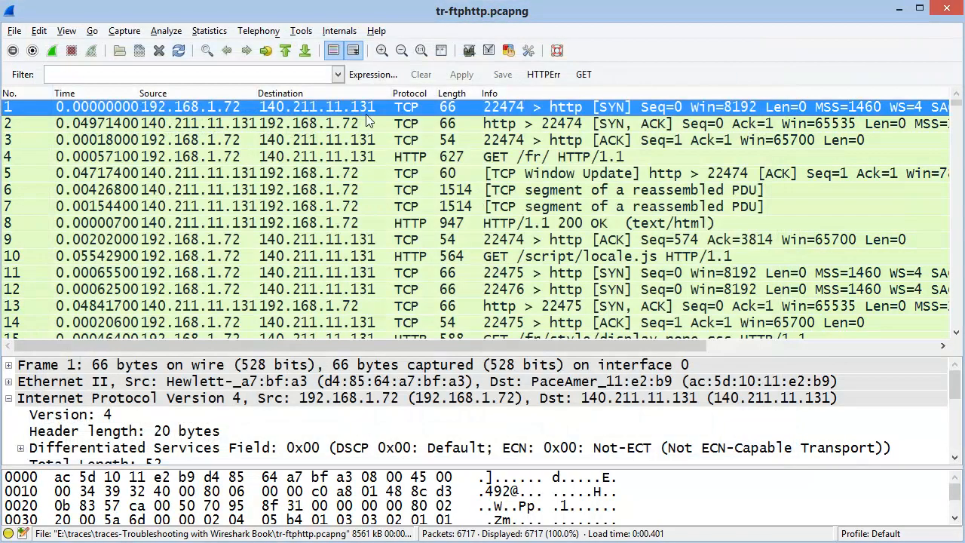
View the capture's IO graph, look through the Y-axis unit choices without changing the unit, and close it.
click(212, 32)
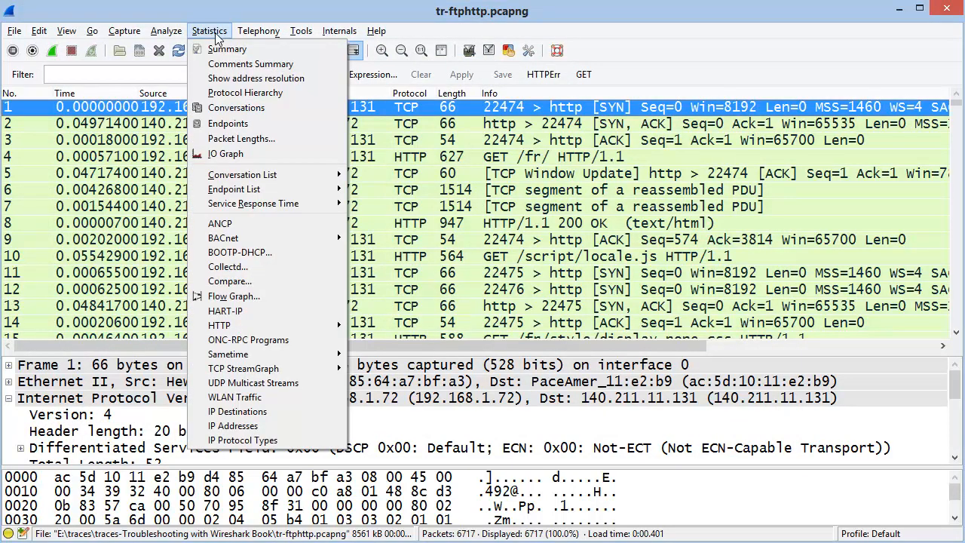
click(289, 155)
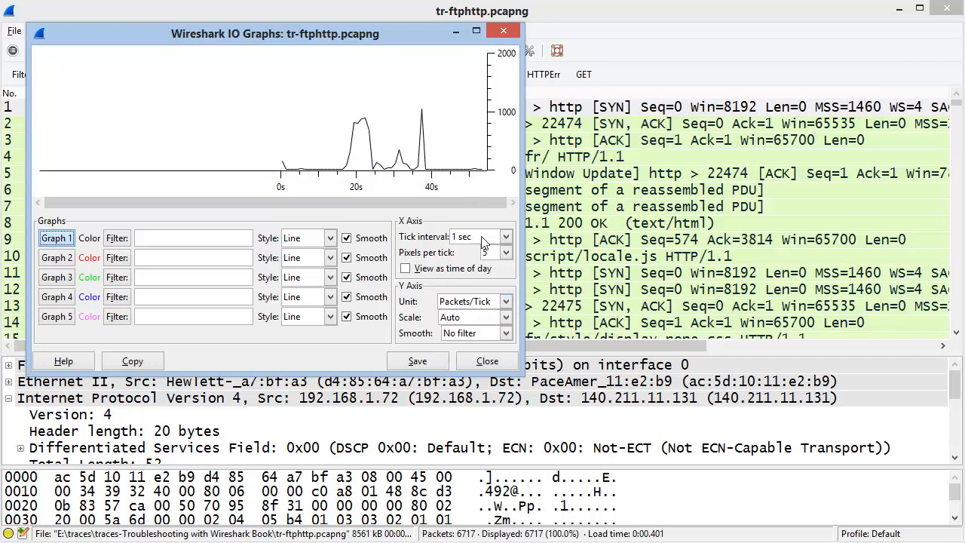
click(506, 302)
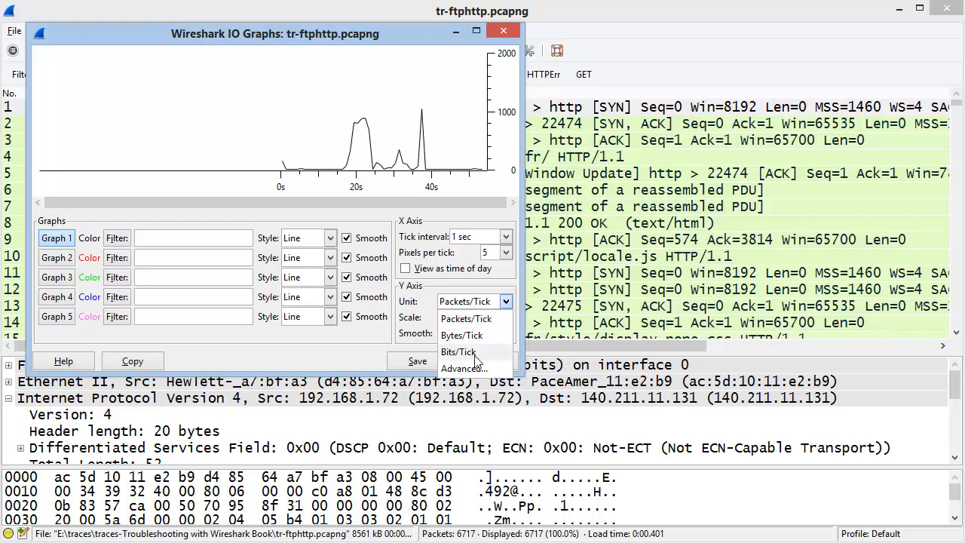
click(497, 275)
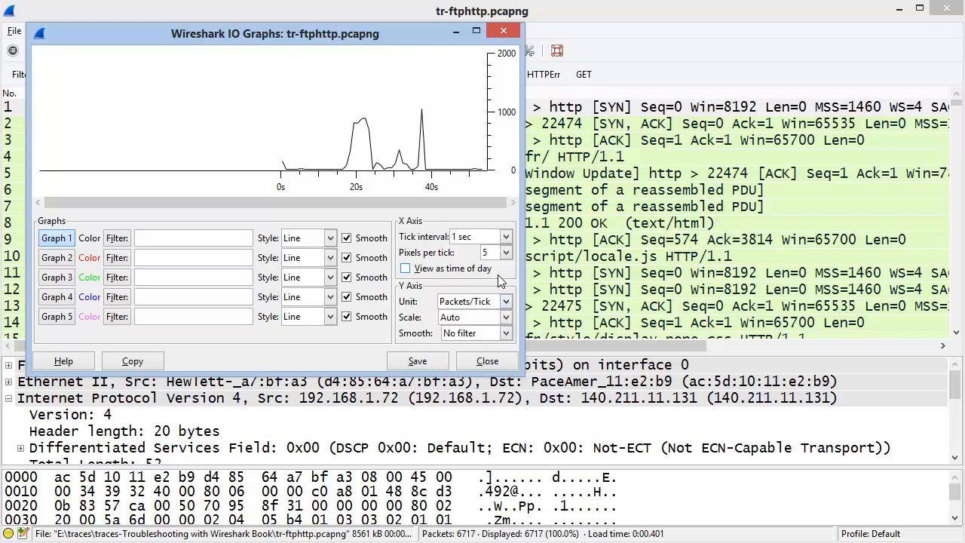
click(503, 31)
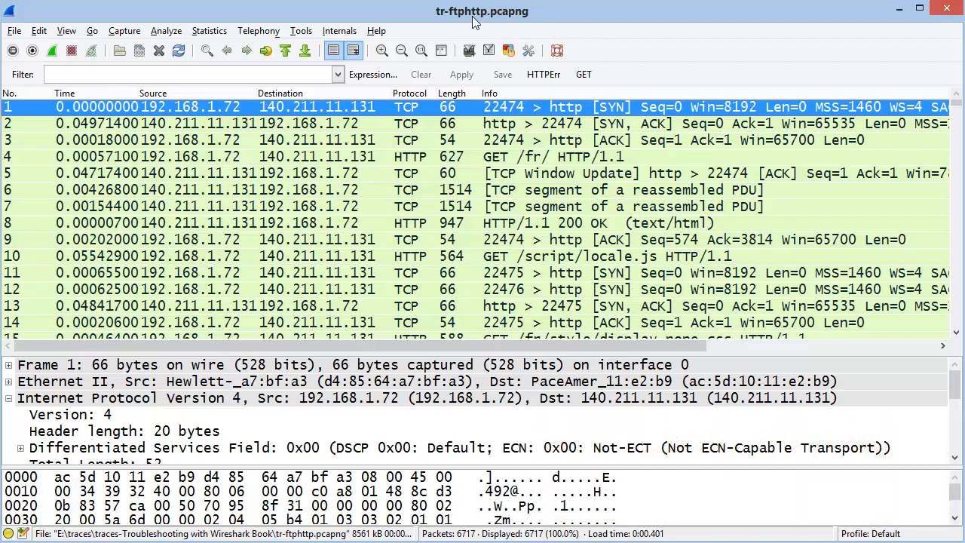
Look over the remaining statistics commands and generate a general flow graph of all packets using standard source/destination addresses.
click(213, 34)
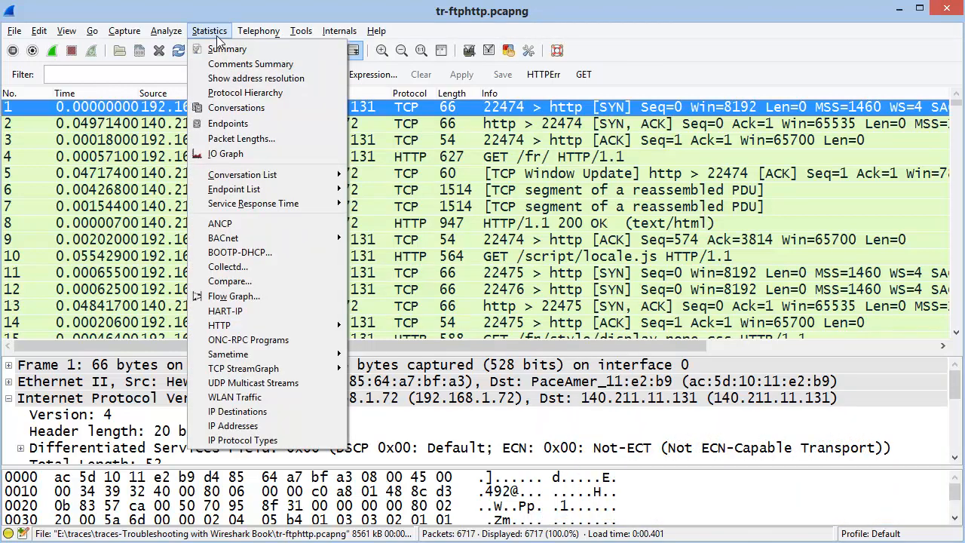
mouse_move(300, 182)
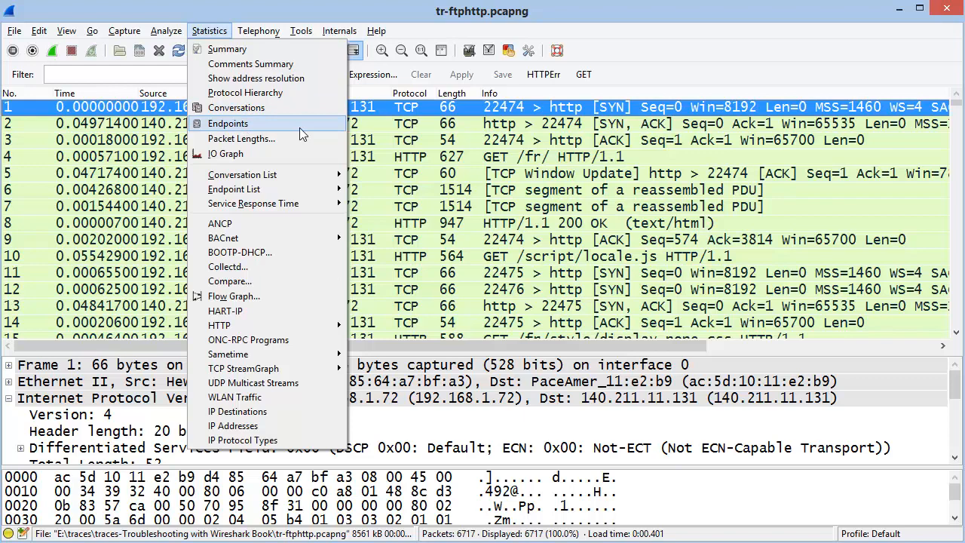
mouse_move(318, 208)
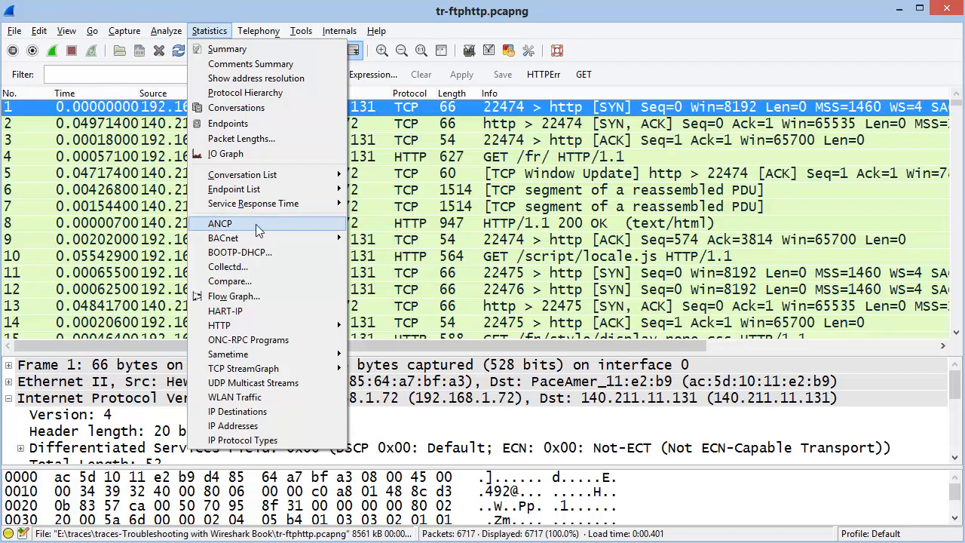
mouse_move(252, 238)
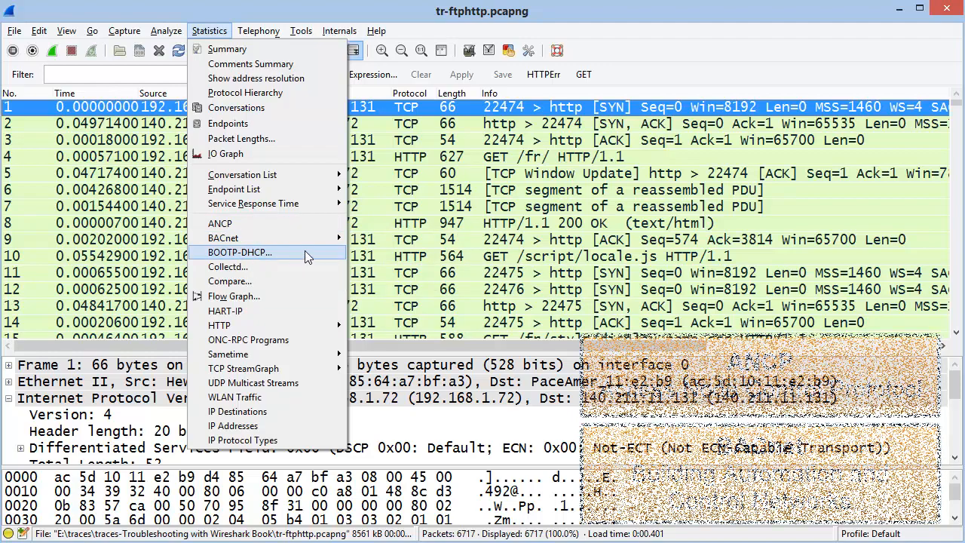
click(257, 299)
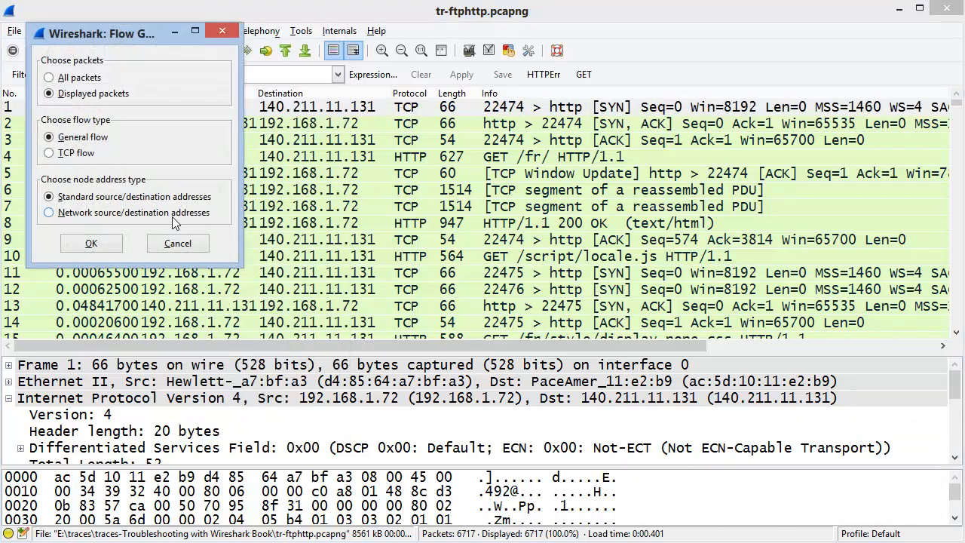
click(49, 78)
click(91, 243)
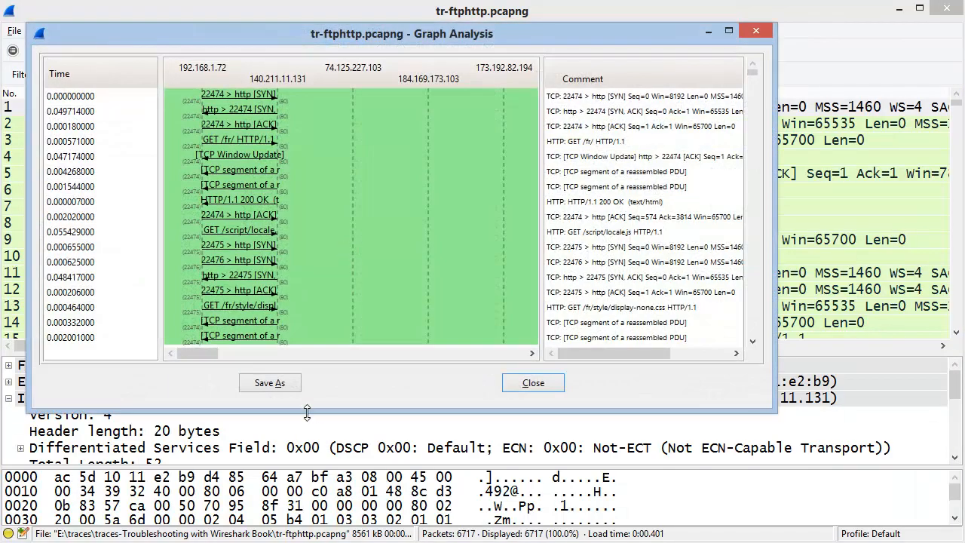
Make the flow graph window taller, select the 22476 > http [SYN] packet in it, and close the graph and its settings.
drag(313, 413, 313, 524)
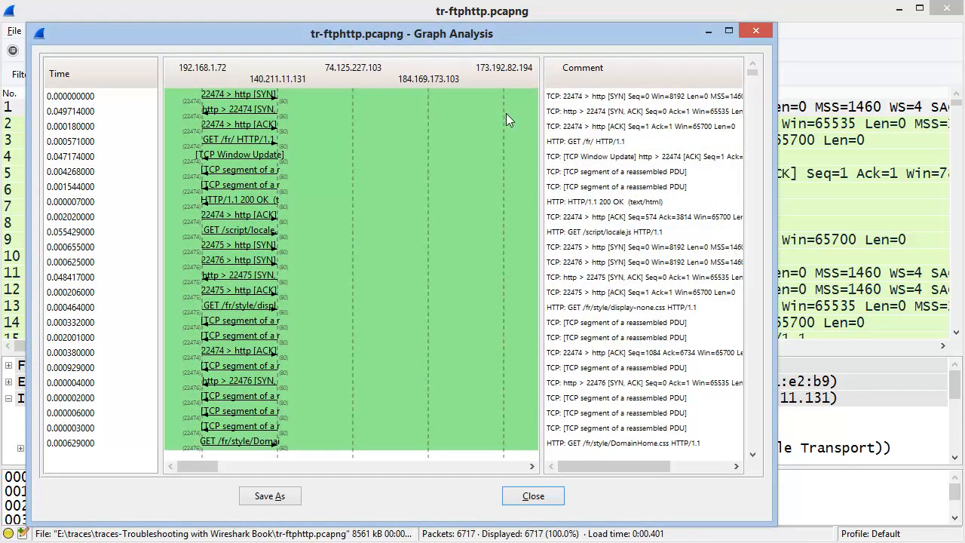
click(247, 266)
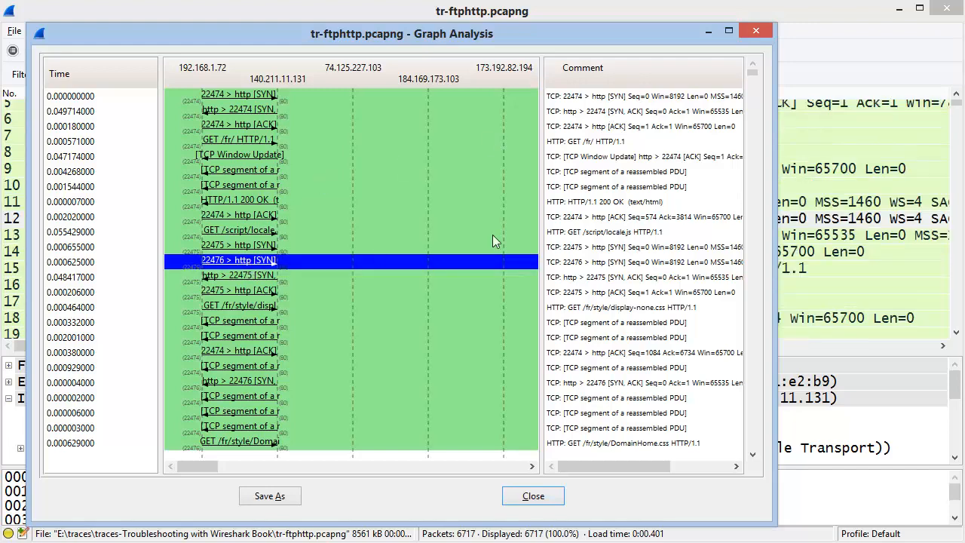
click(749, 34)
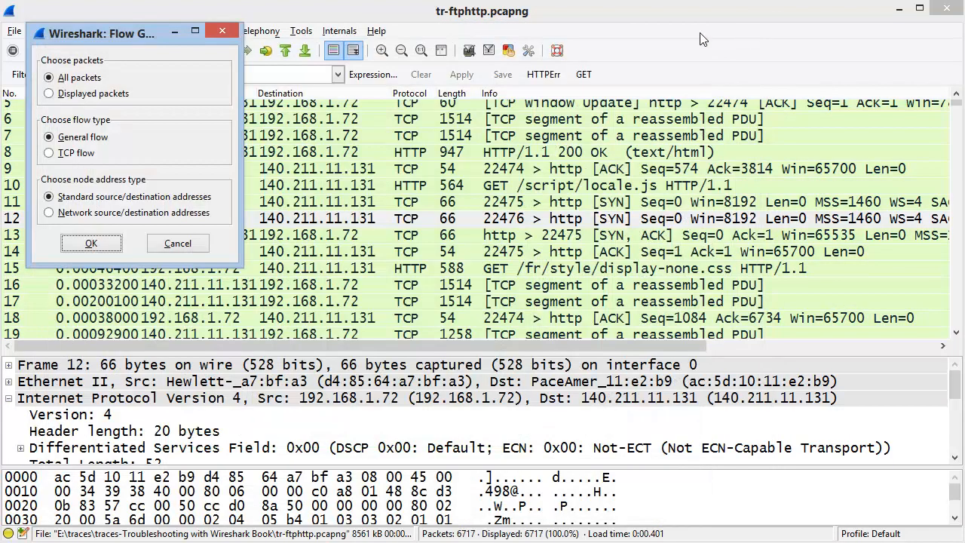
click(173, 243)
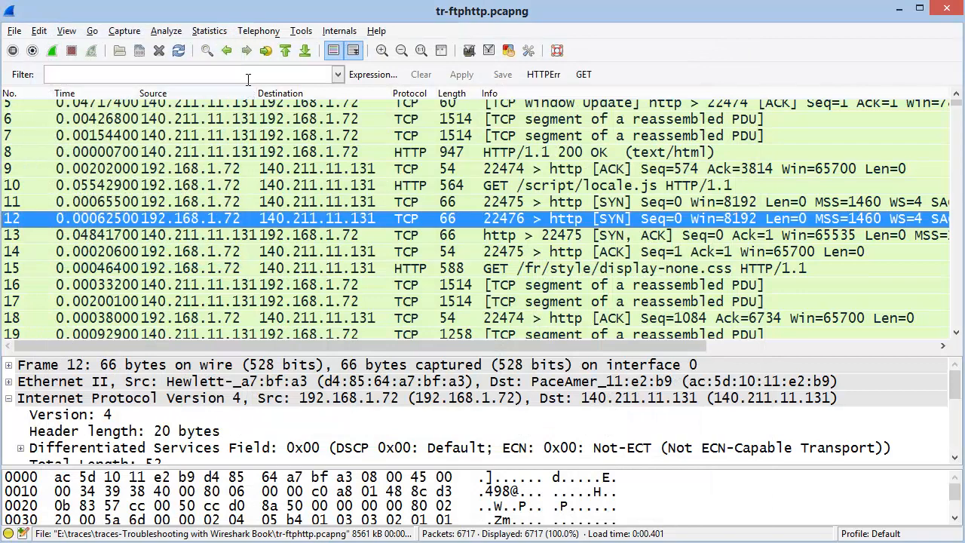
Look over the HTTP statistics commands, view the capture's UDP multicast streams and their parameters without changing any, and close the window.
click(211, 32)
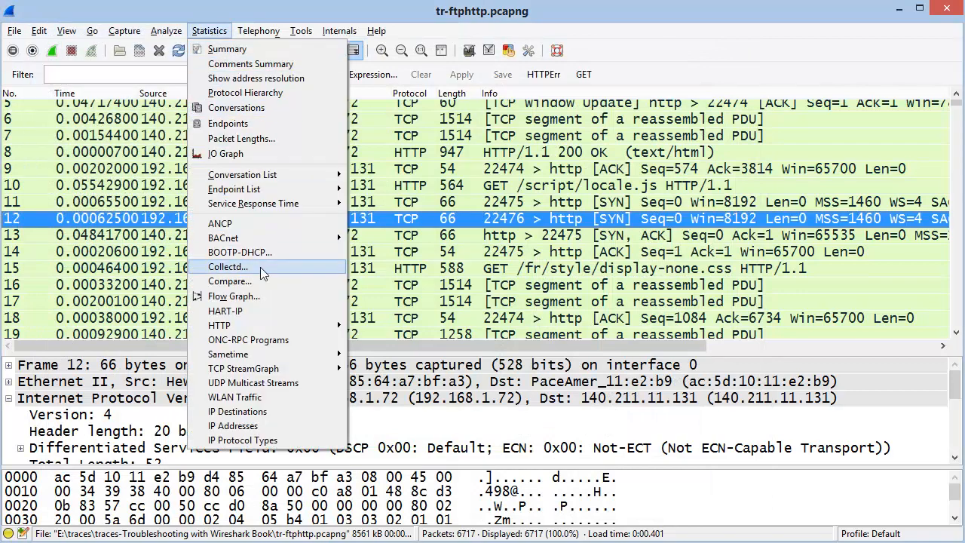
mouse_move(237, 326)
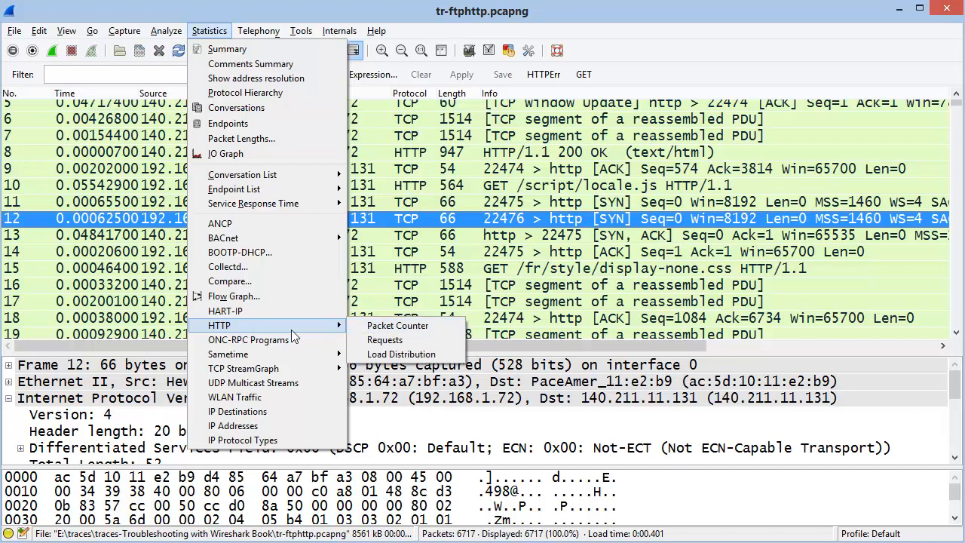
mouse_move(226, 369)
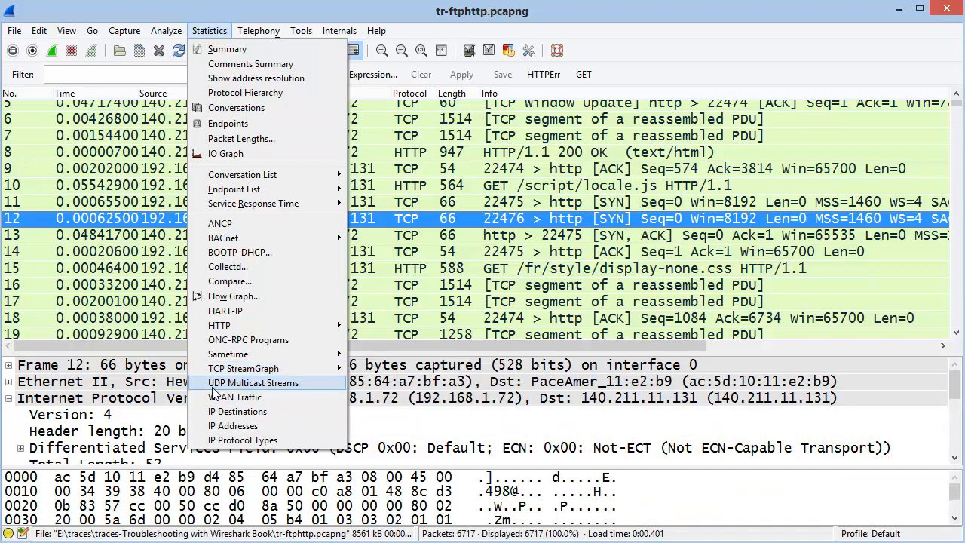
click(313, 382)
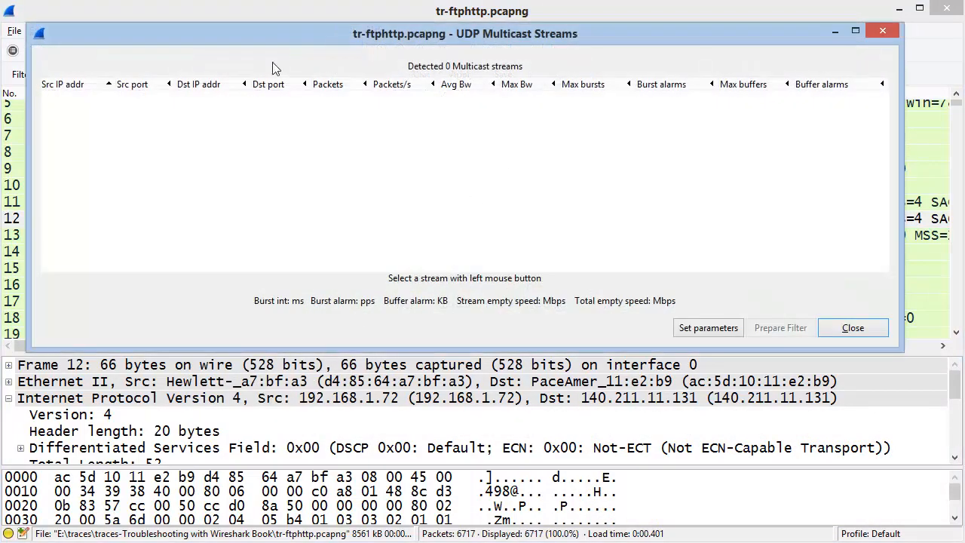
click(698, 327)
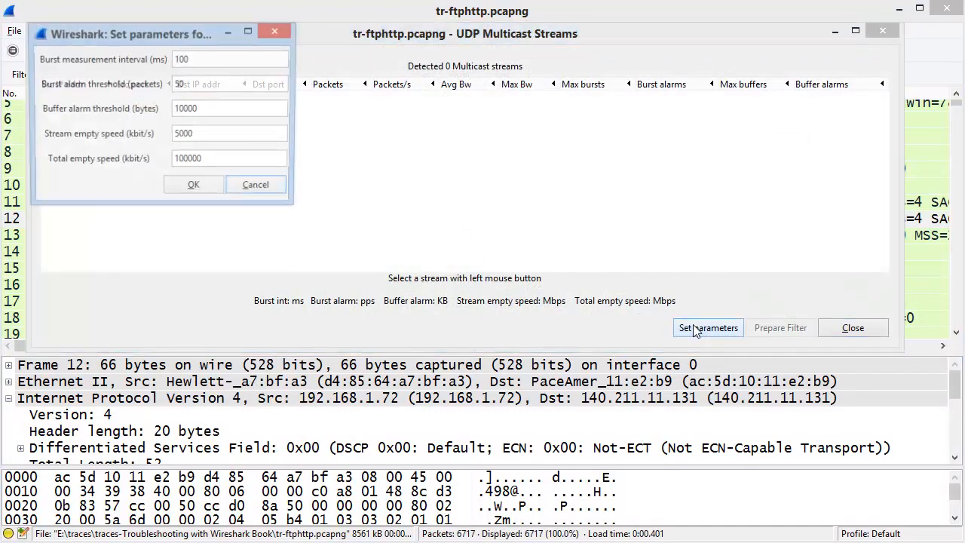
click(261, 188)
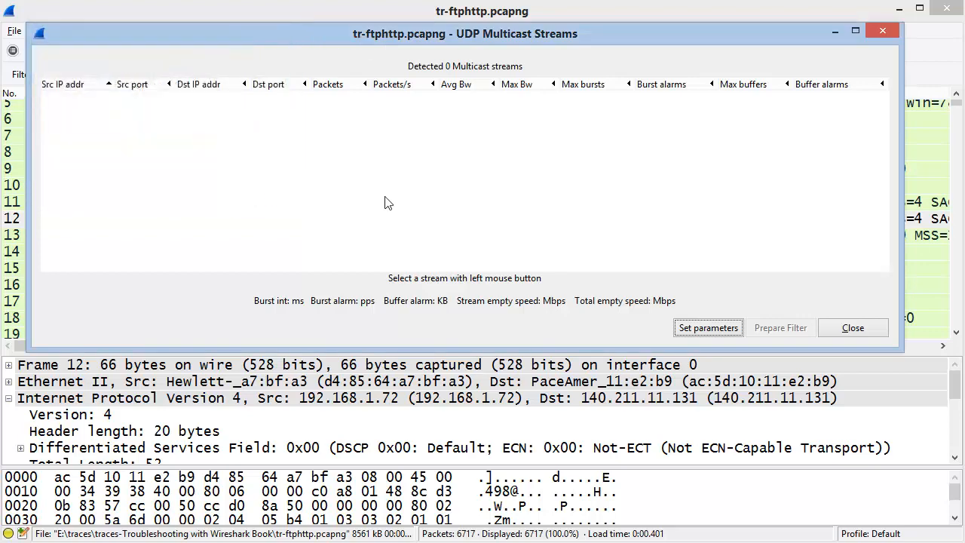
click(846, 330)
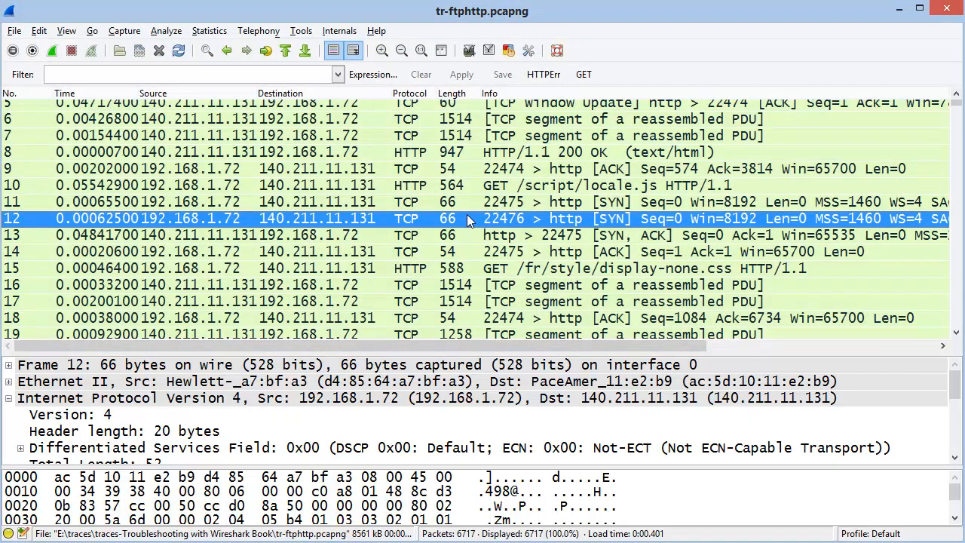
Look over the available statistics and telephony commands, the Firewall ACL Rules and Lua tools, and the dissector tables and supported protocols commands.
click(209, 30)
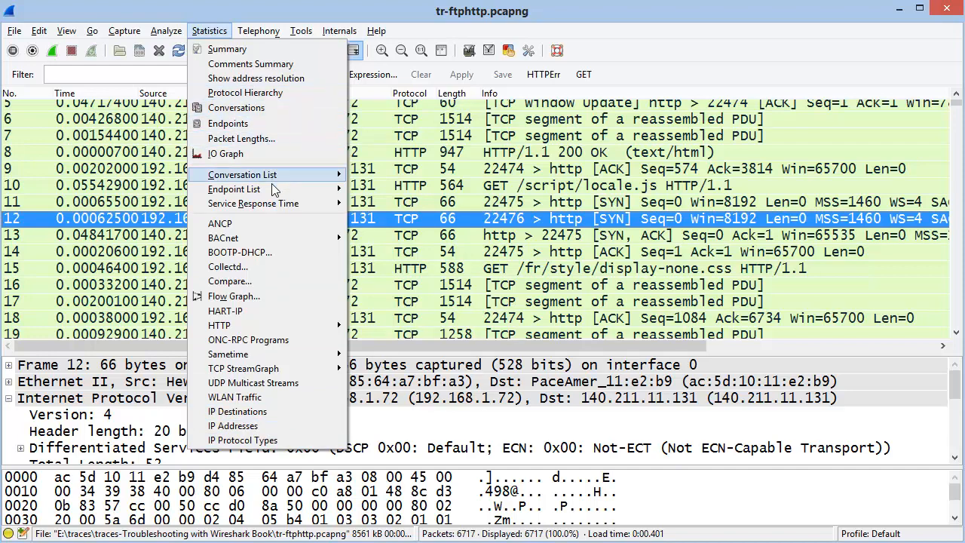
click(259, 30)
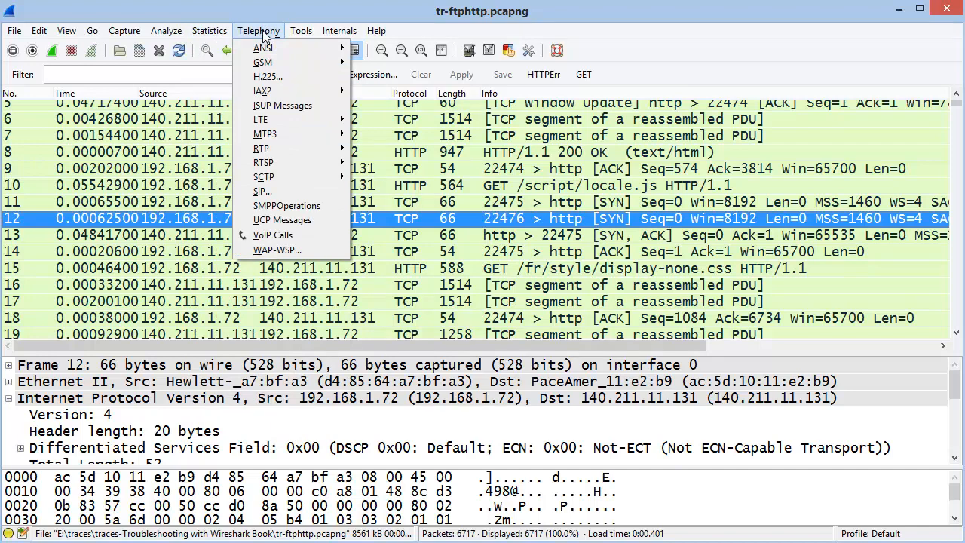
mouse_move(303, 148)
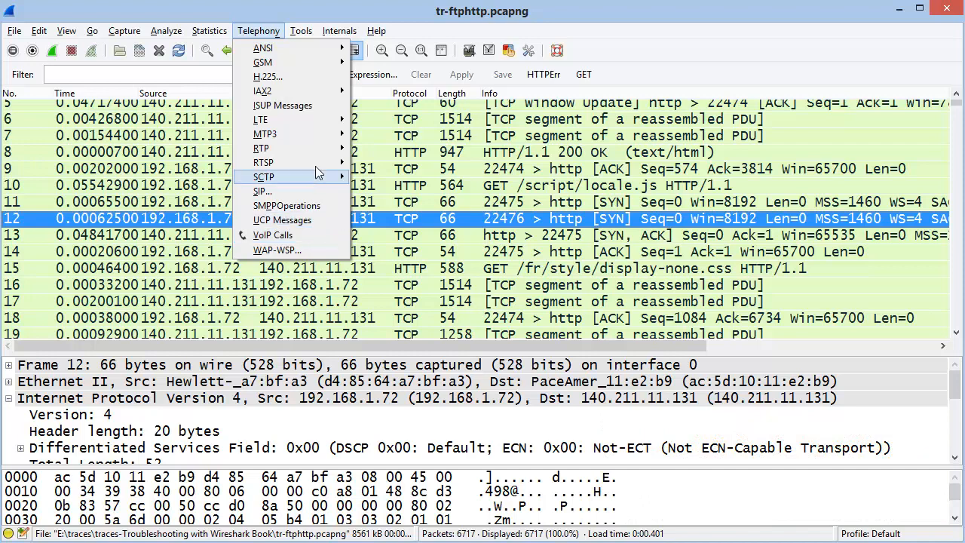
mouse_move(300, 32)
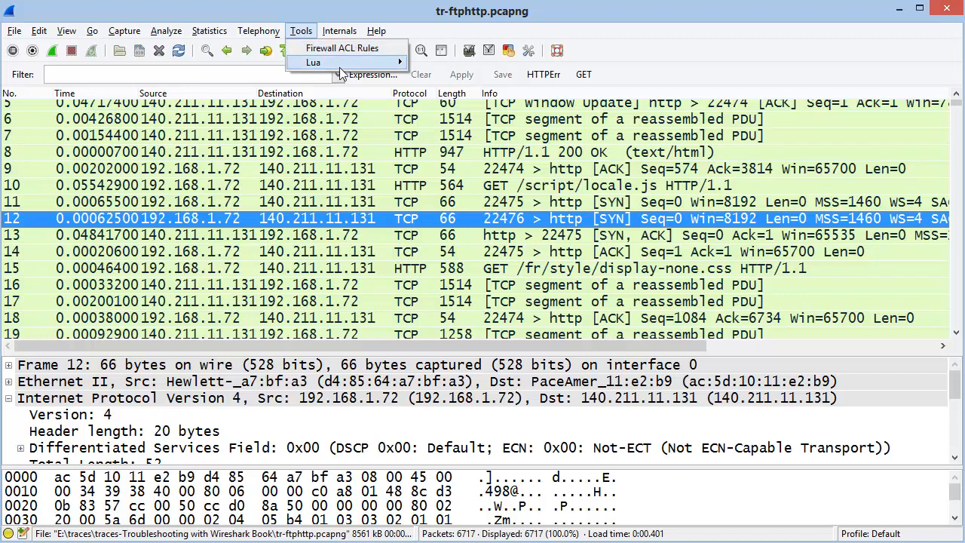
mouse_move(323, 66)
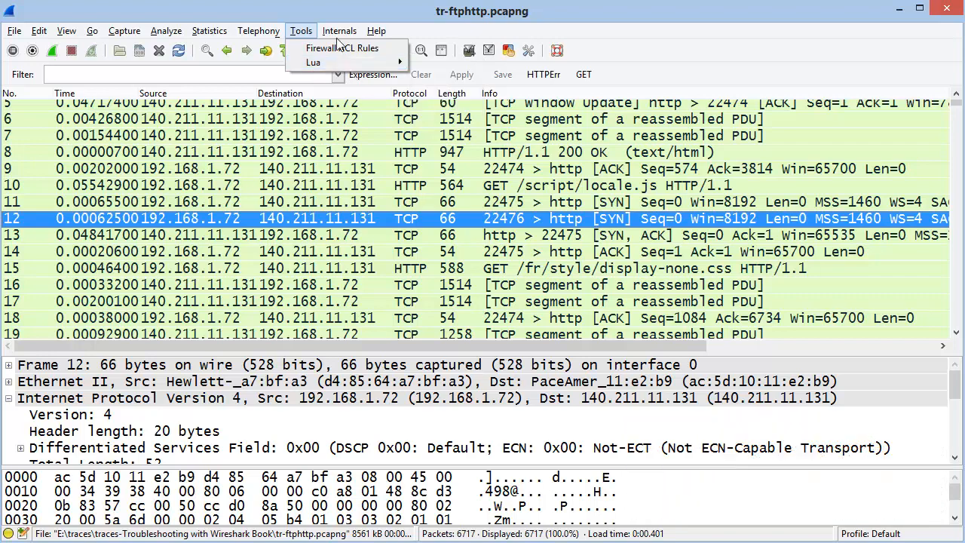
mouse_move(337, 37)
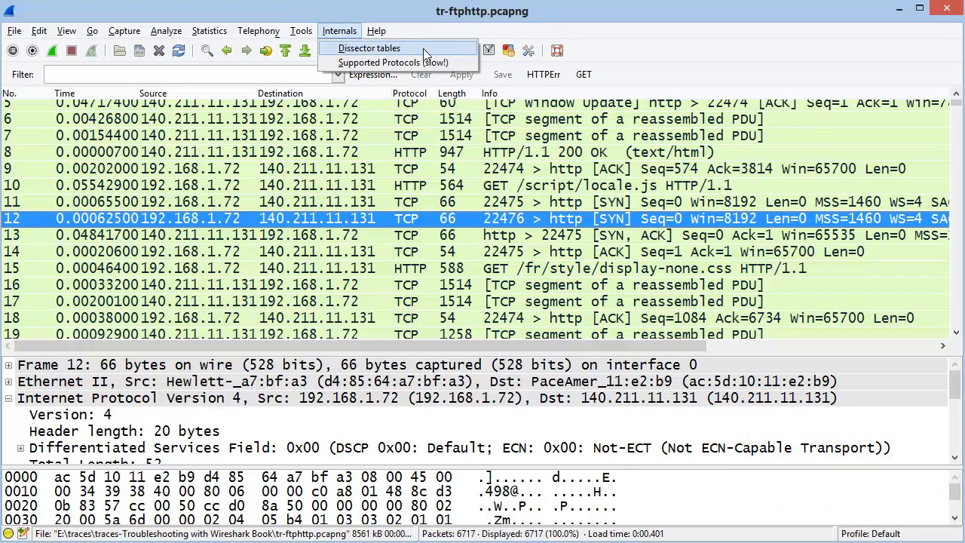
Look over the help commands, view the folder locations in the About Wireshark information, and close it.
mouse_move(377, 35)
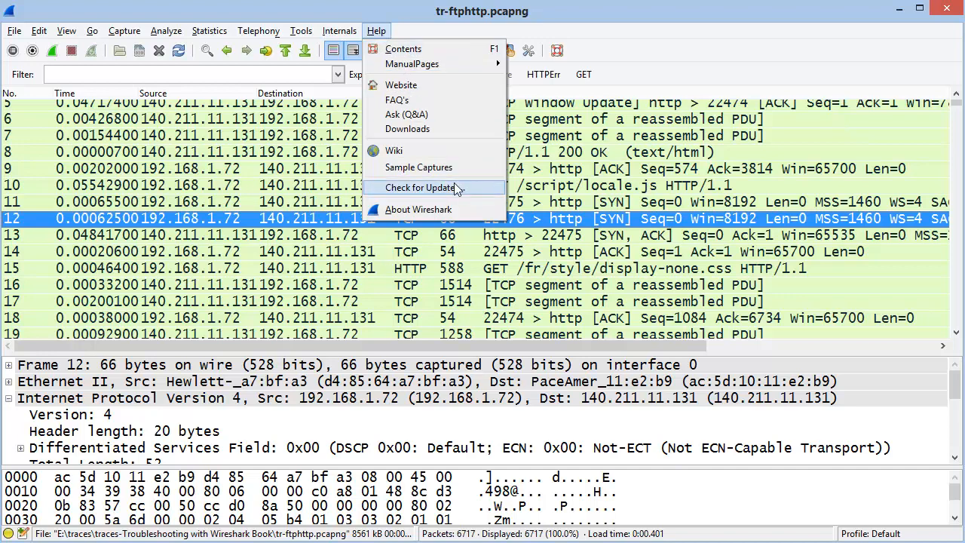
click(420, 210)
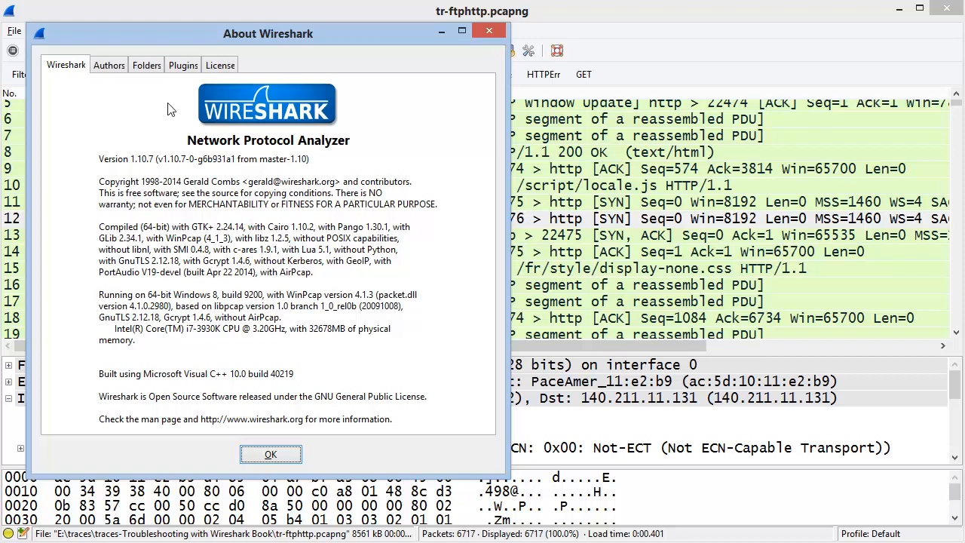
click(147, 67)
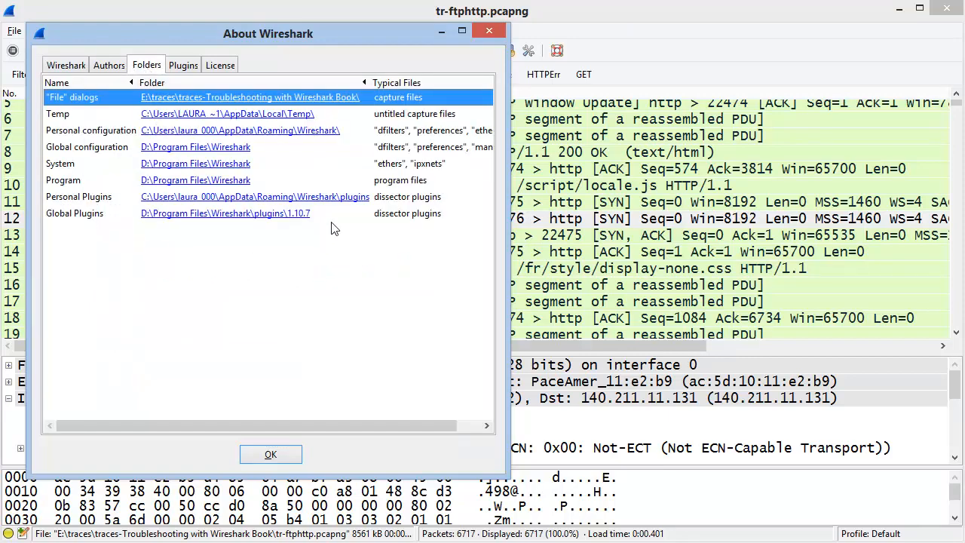
click(489, 30)
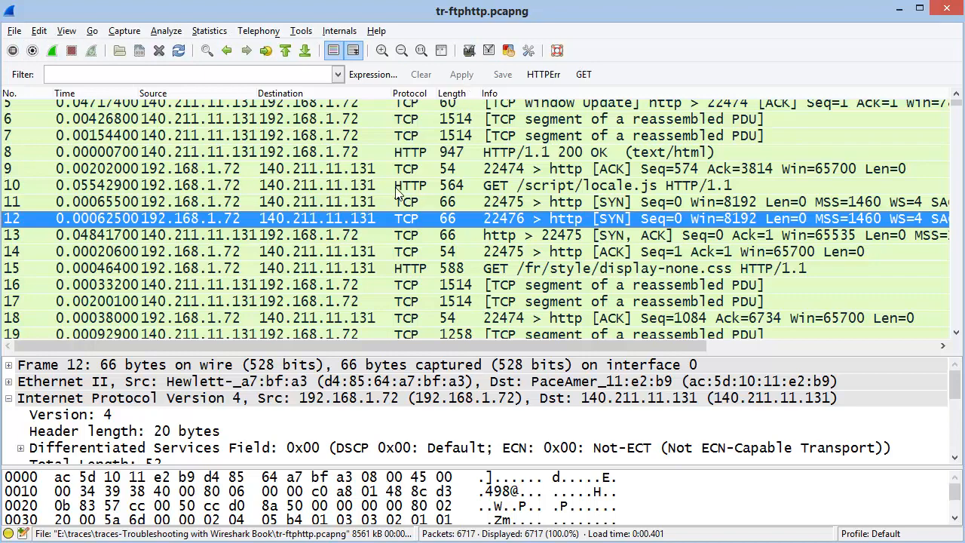
Select the Internet Protocol Version 4 header in packet 12's details, look over the context commands available for it, and dismiss them.
click(327, 398)
right_click(327, 398)
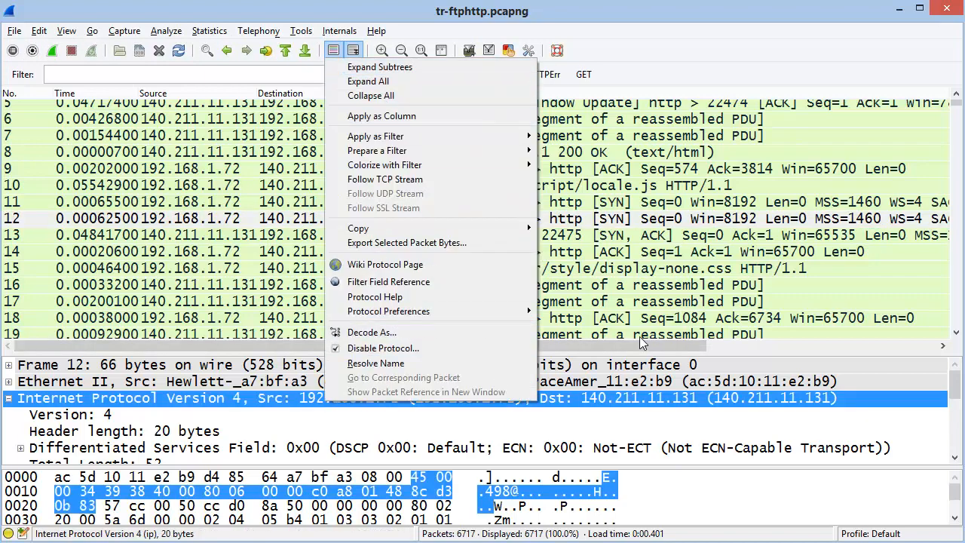
click(630, 43)
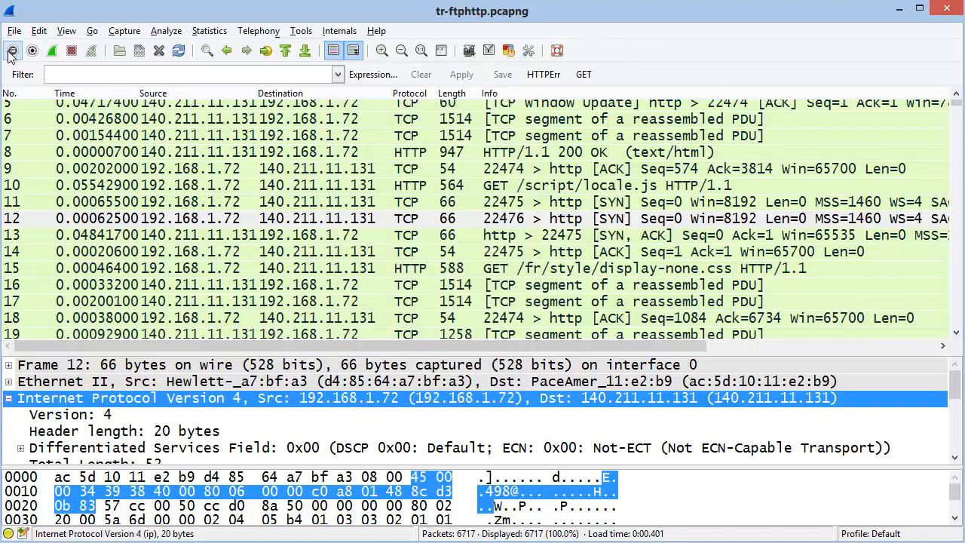